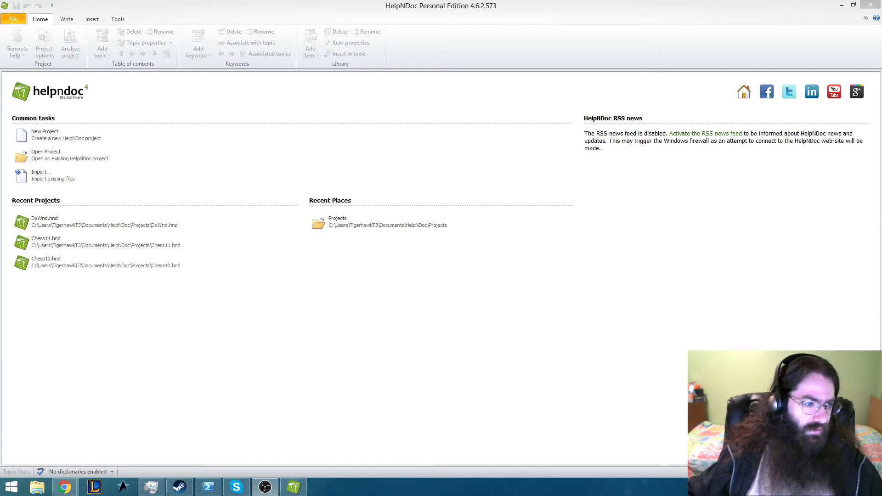
Open the recent help project DxWnd.hnd
click(88, 223)
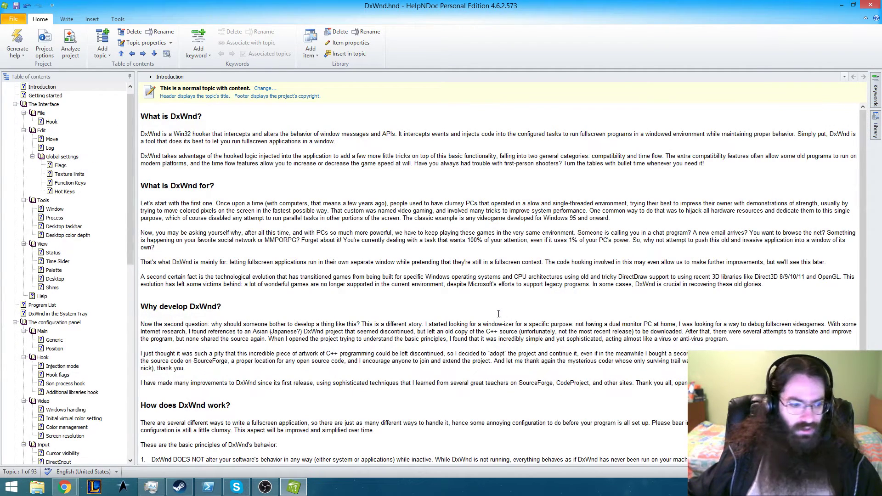
Switch to the DxWnd documentation discussion in Chrome and review the latest post about renamed Input options and new Ddraw tweaks flags
mouse_move(70, 492)
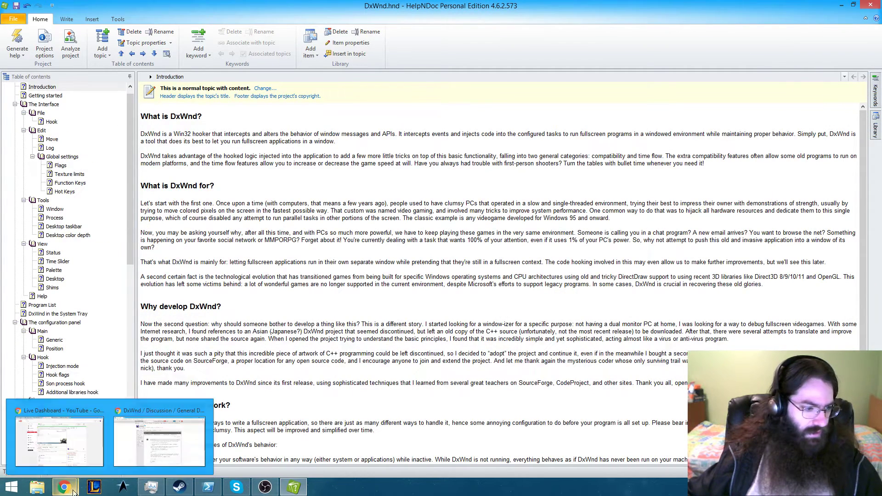
click(145, 437)
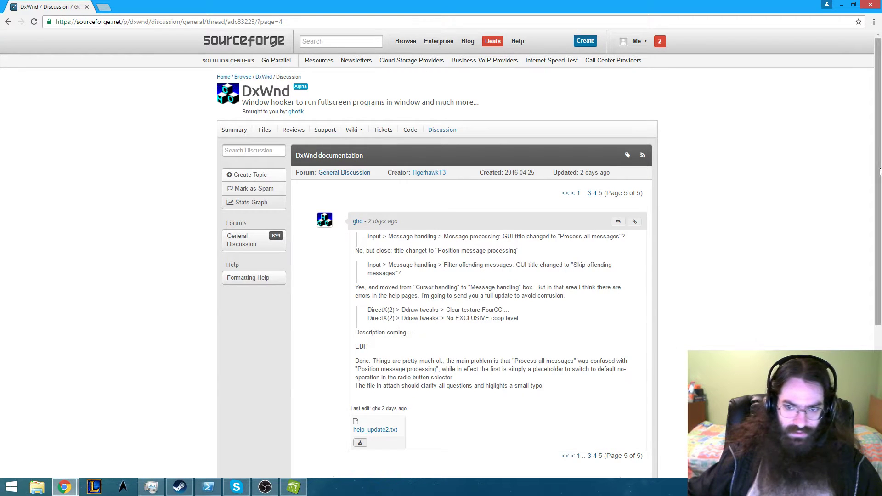
drag(879, 181, 879, 222)
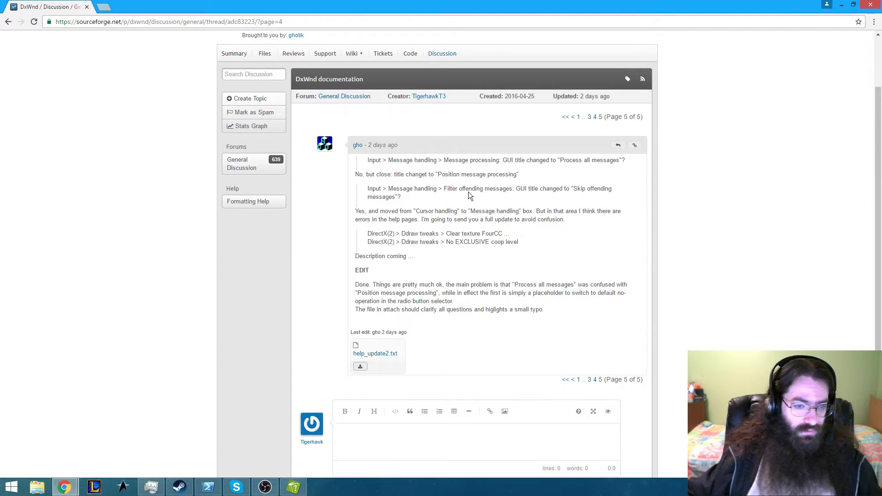
drag(436, 174, 528, 173)
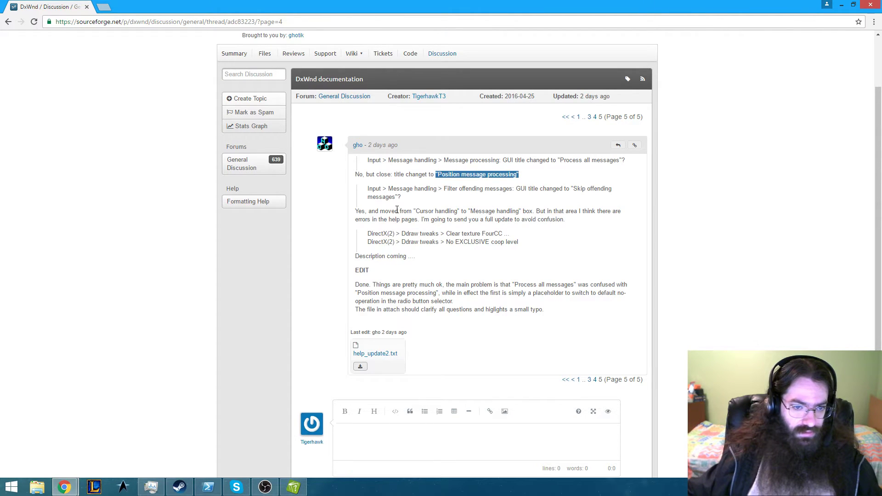
drag(392, 210, 539, 218)
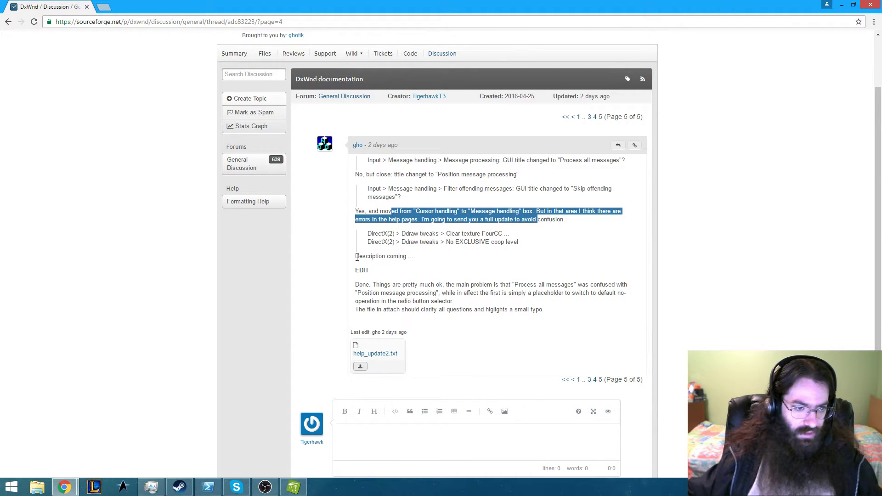
drag(356, 256, 416, 256)
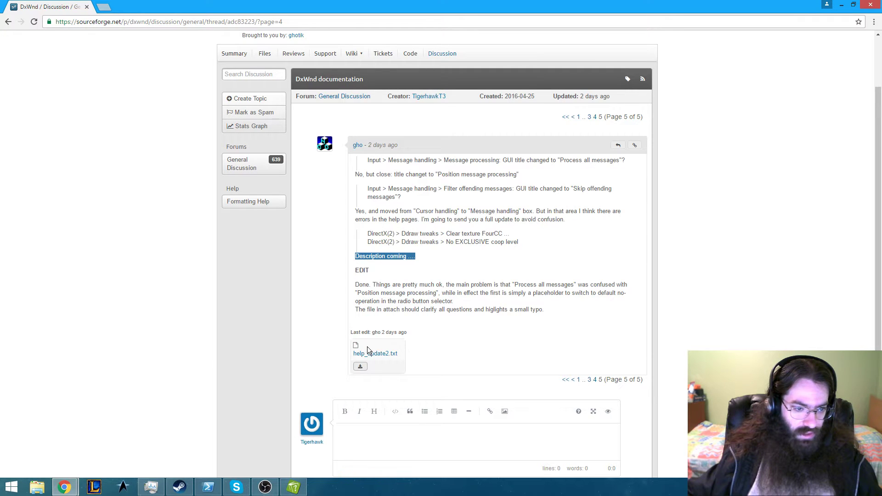
click(359, 285)
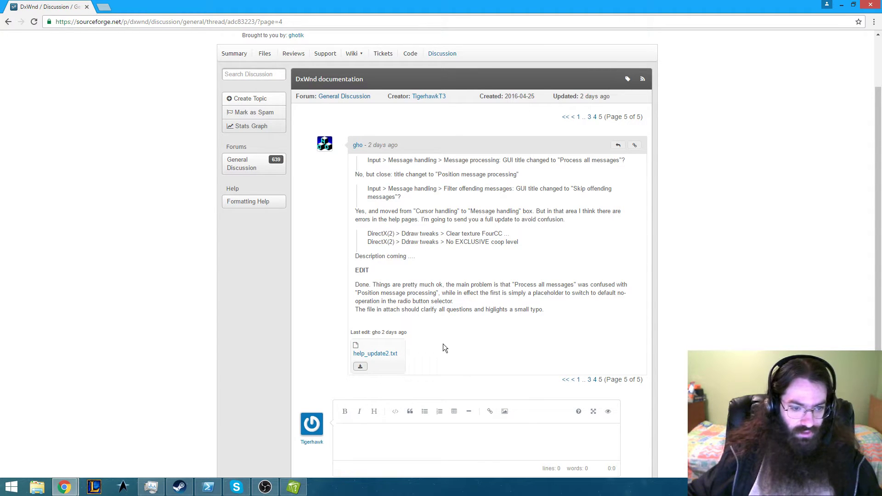
Download the help_update2.txt attachment from the forum post and open it in a maximized Notepad window
click(360, 368)
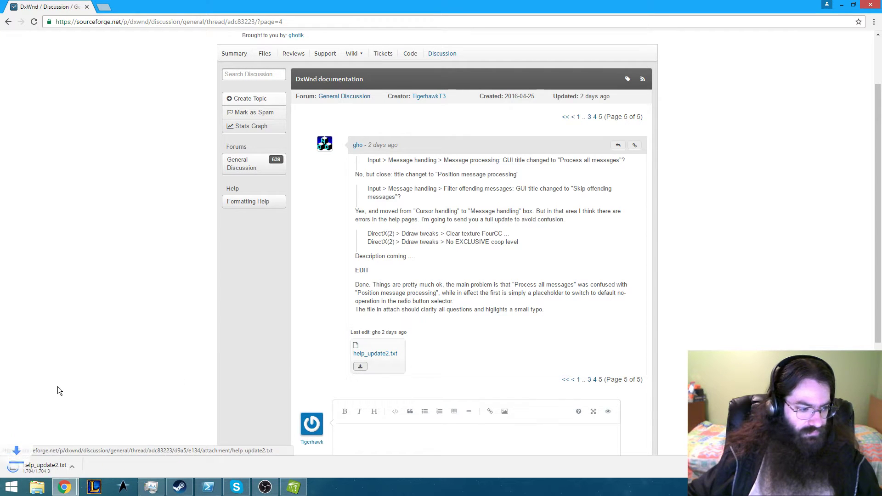
click(56, 471)
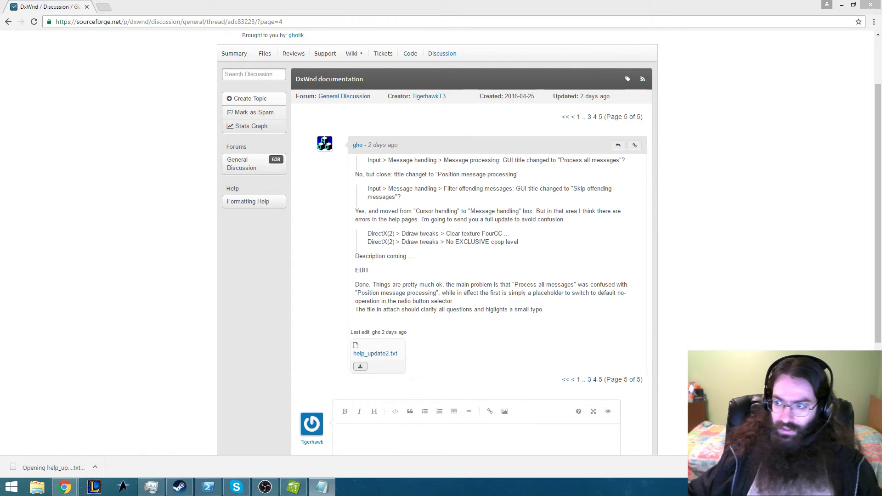
drag(440, 247, 398, 125)
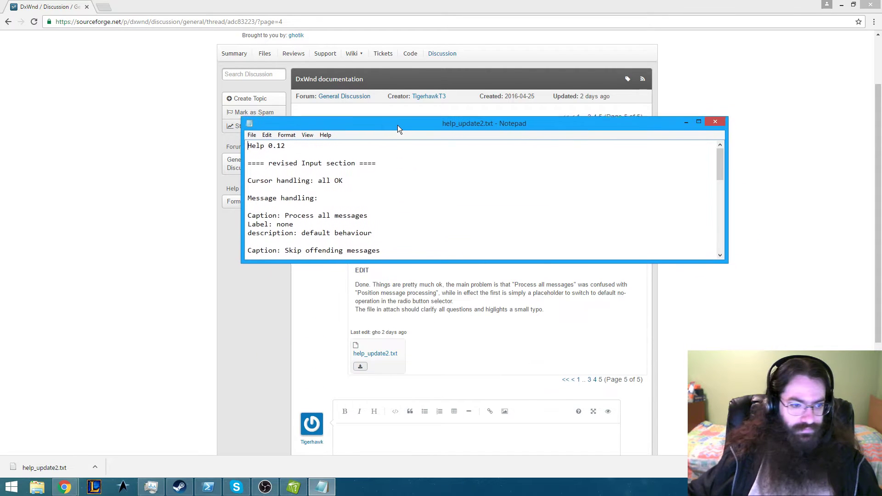
double_click(397, 125)
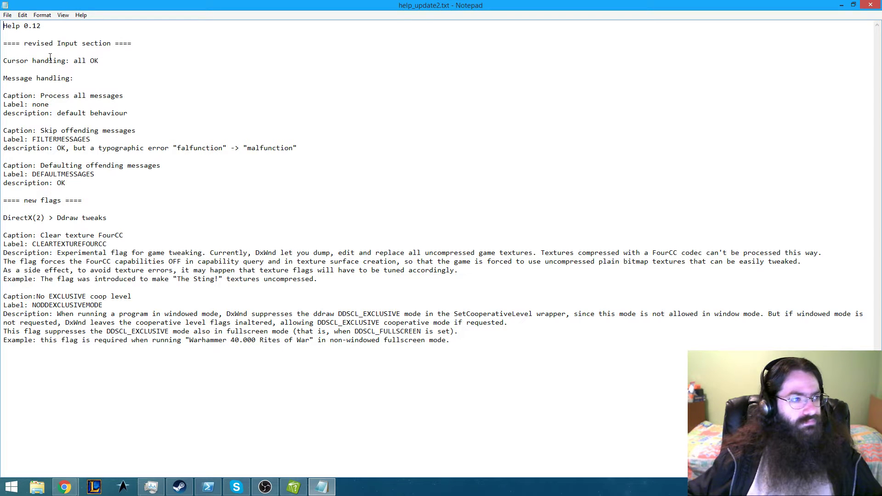
Review the help version line, the revised Input section and the Message handling heading in help_update2.txt
drag(13, 43, 144, 40)
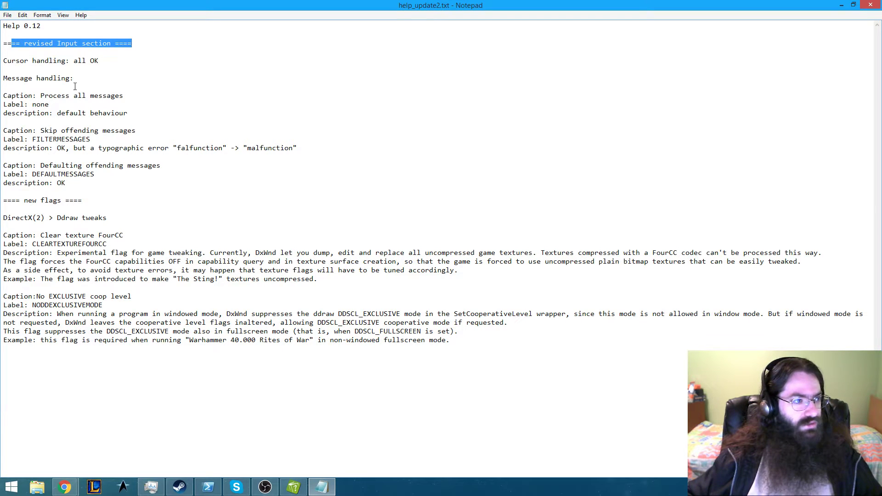
mouse_move(2, 61)
mouse_down()
mouse_move(72, 61)
mouse_move(1, 76)
mouse_up()
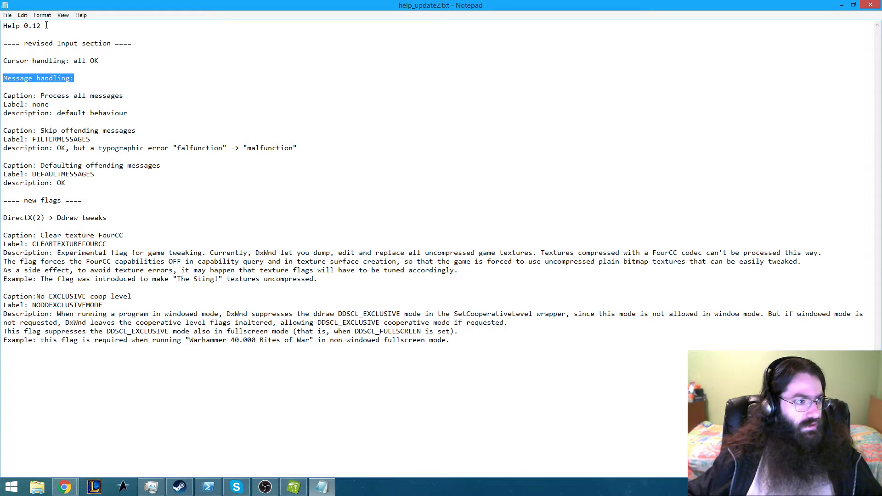
drag(46, 25, 1, 26)
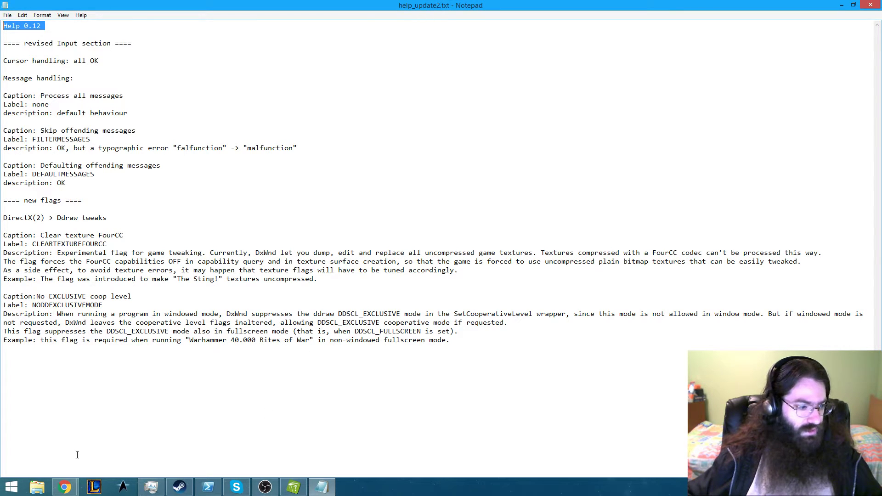
Launch DxWnd from File Explorer and open the SpideyPC.exe entry's settings for modification, moving the dialog clear of the program list
click(37, 487)
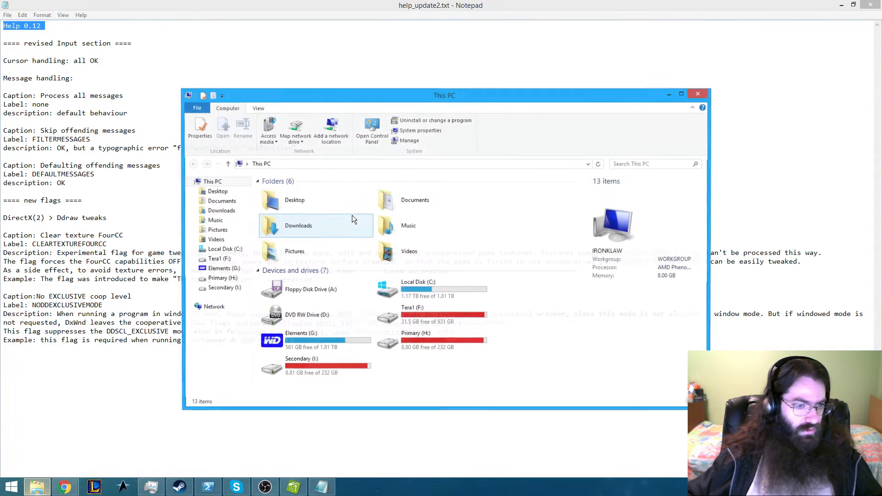
drag(382, 106, 460, 111)
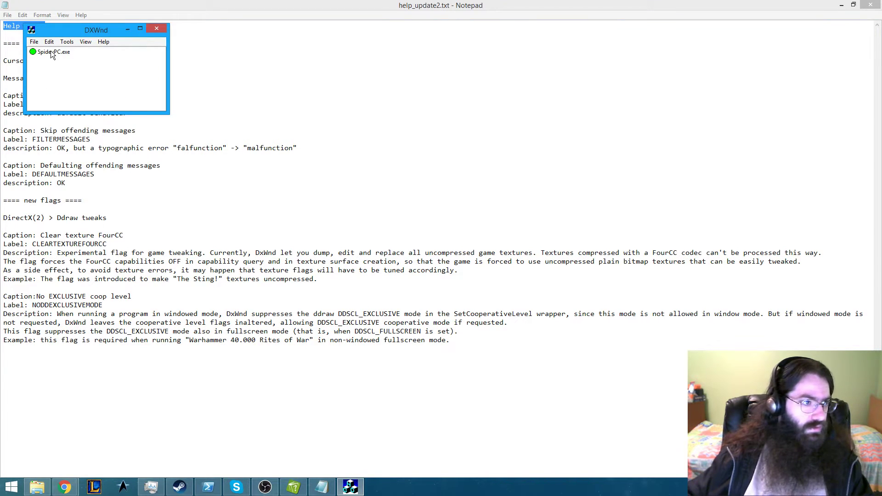
right_click(51, 52)
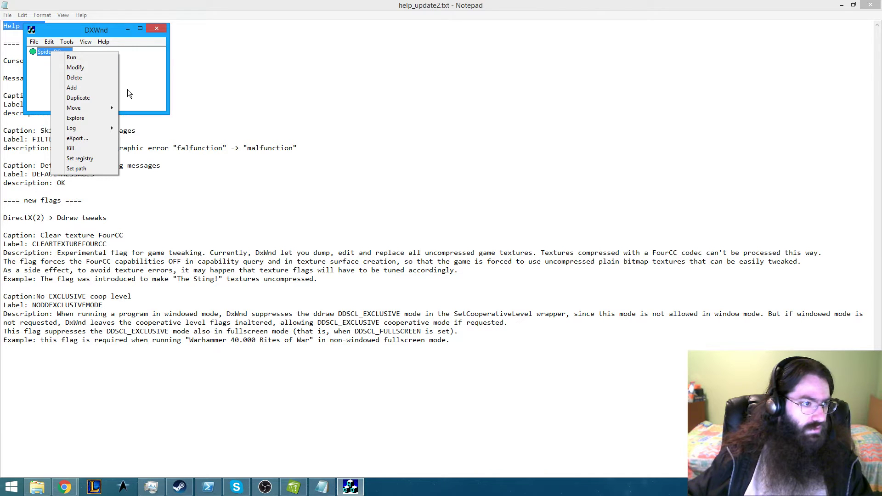
click(97, 68)
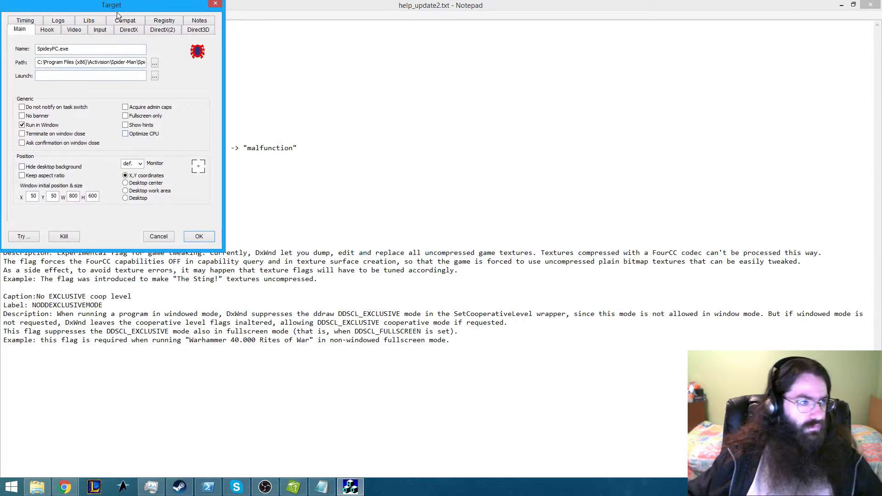
drag(117, 12, 321, 73)
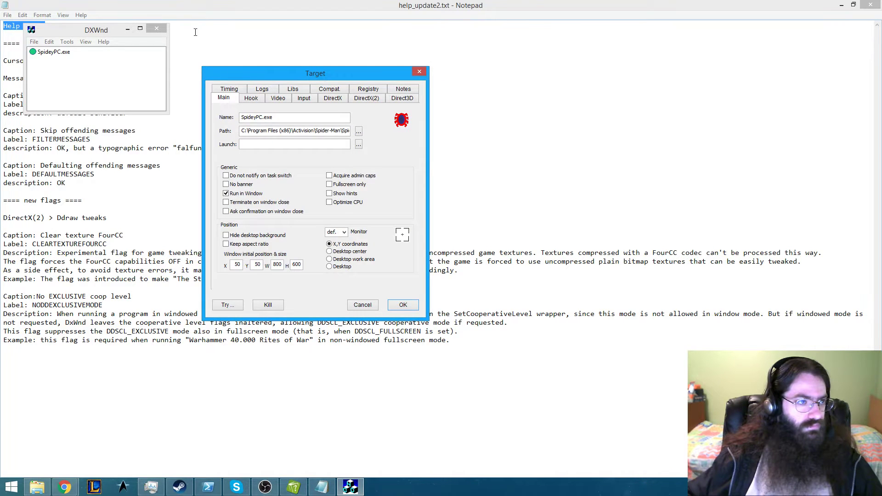
Compare the notes in help_update2.txt with the Cursor handling and Message handling options in the SpideyPC.exe Input settings
click(207, 4)
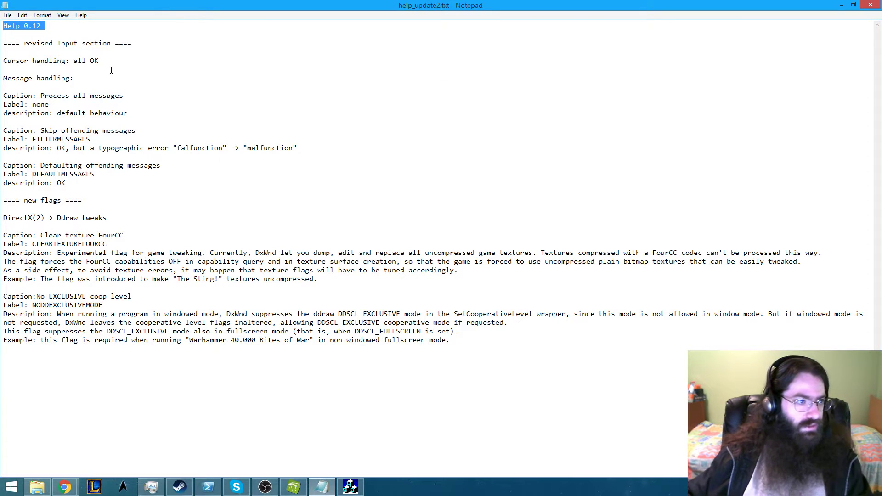
key(alt+Tab)
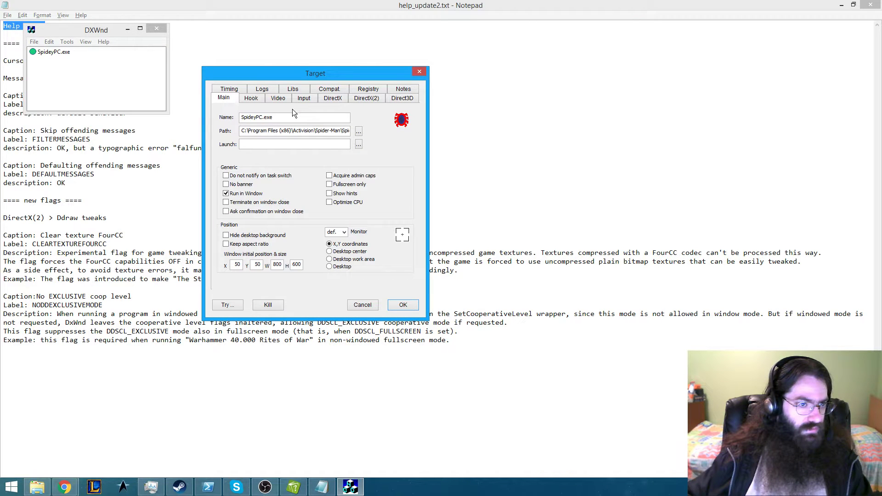
click(255, 4)
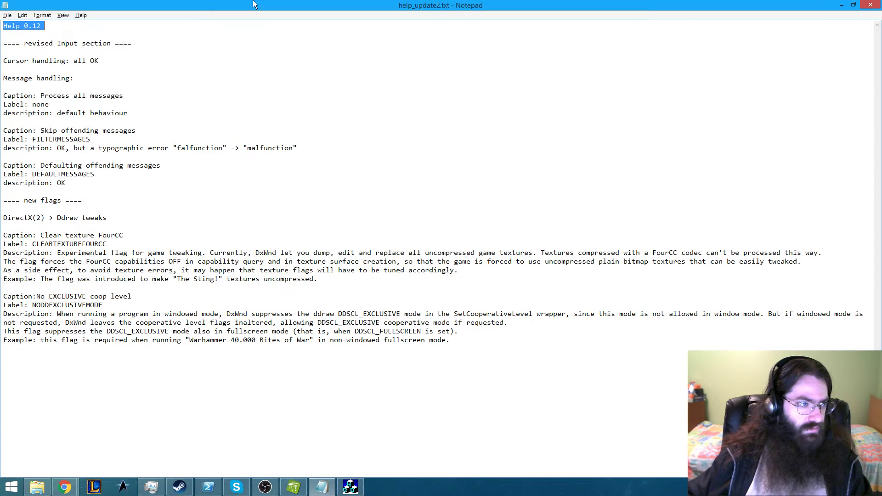
key(alt+Tab)
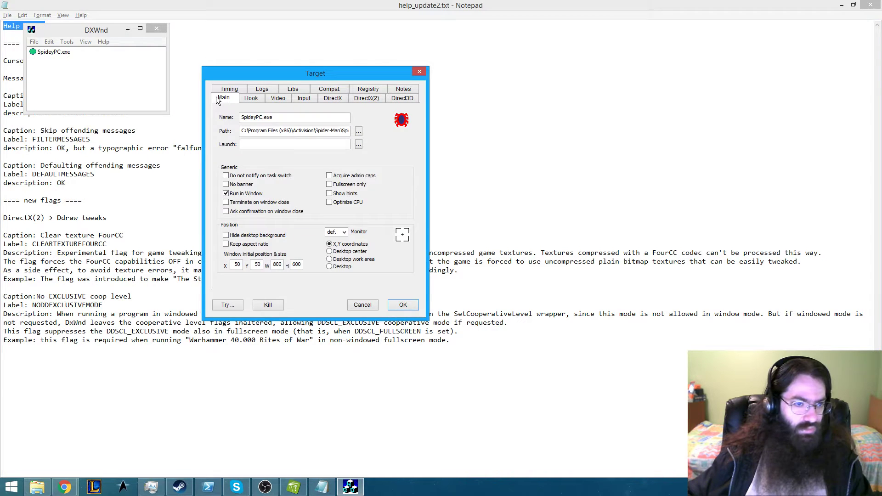
click(304, 99)
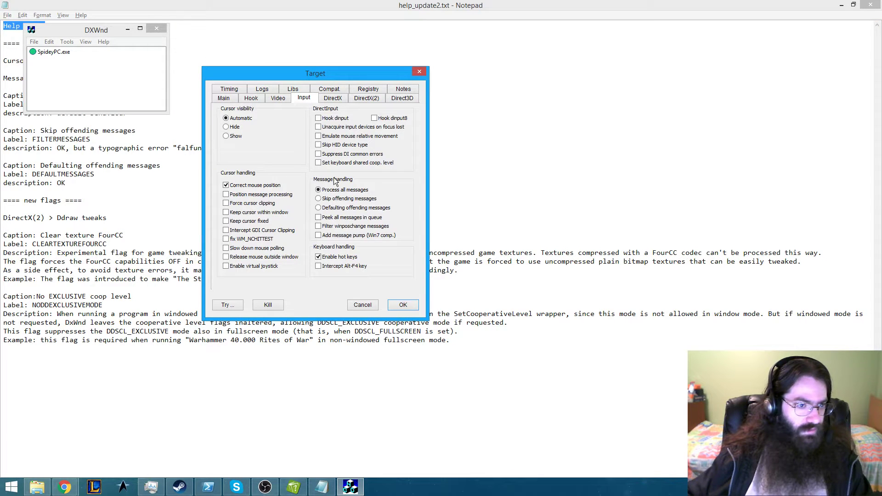
key(alt+Tab)
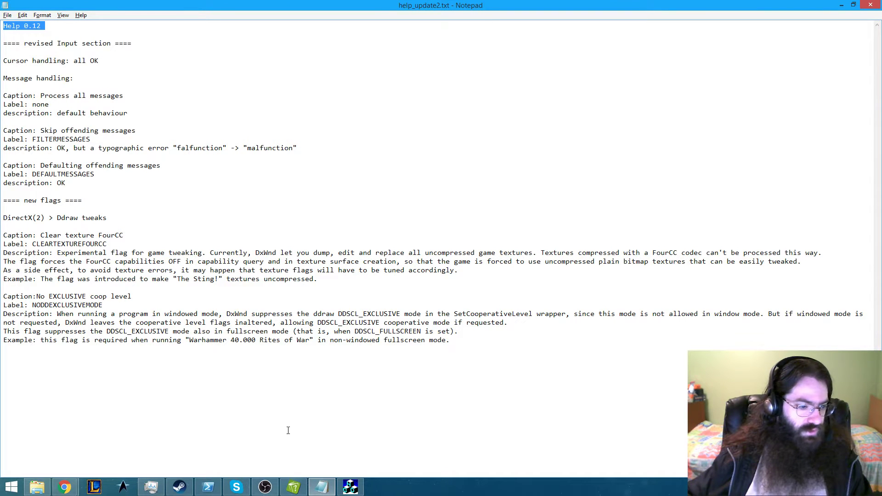
Switch to HelpNDoc and open the Message handling topic under Input in the configuration panel chapter
click(294, 489)
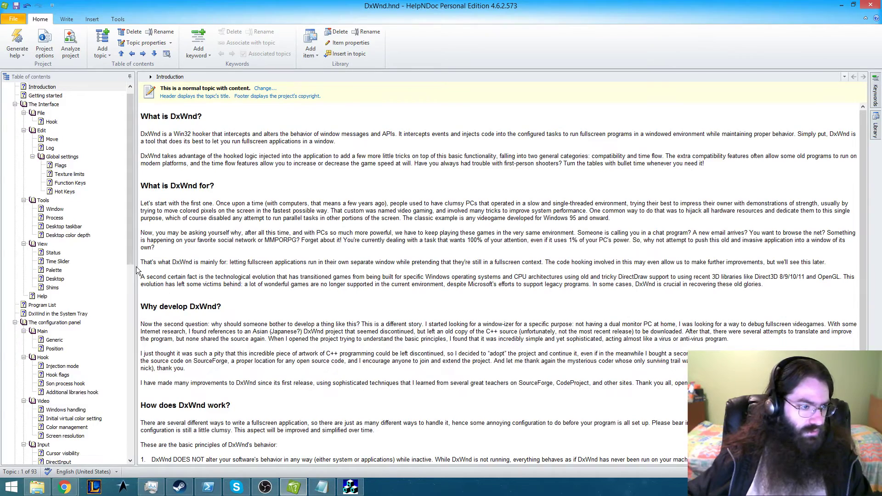
drag(131, 260, 131, 352)
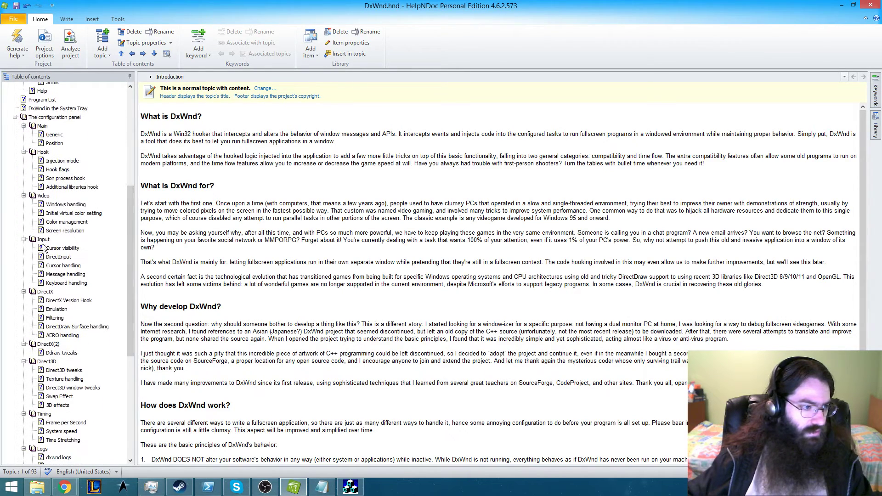
click(62, 275)
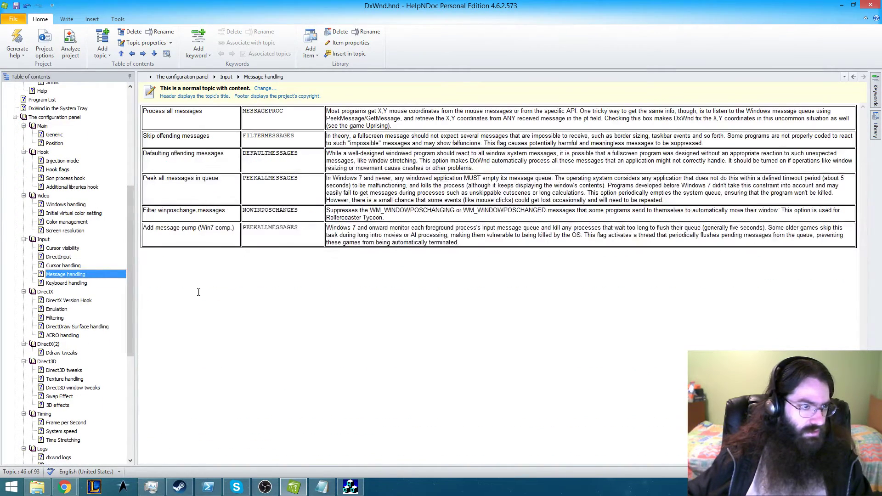
Check the Message handling topic's table against the notes in help_update2.txt and the forum post in Chrome
key(alt+Tab)
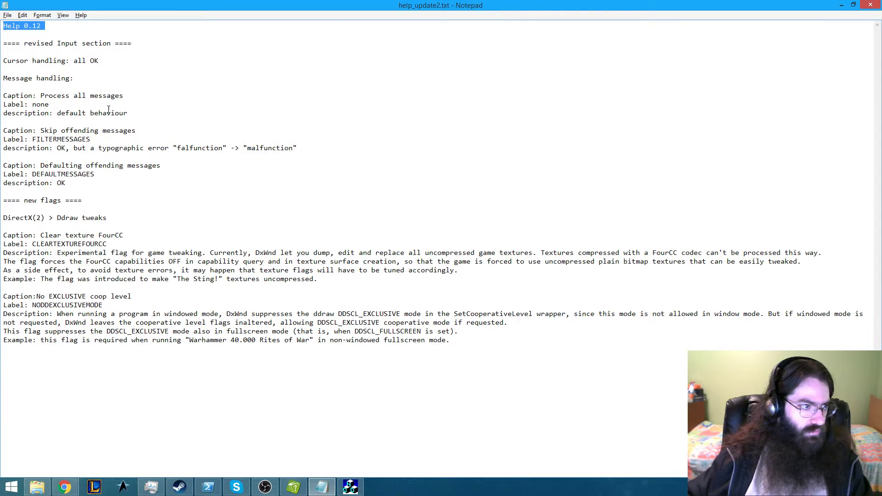
key(alt+Tab)
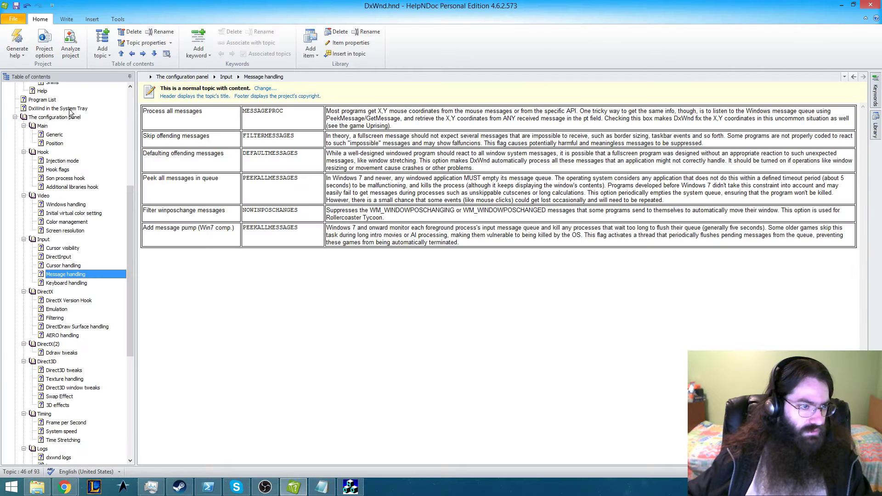
key(alt+Tab)
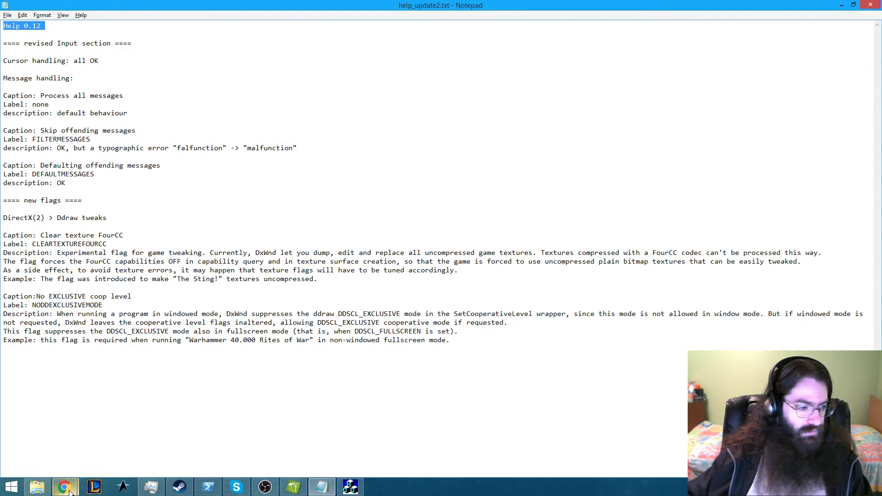
mouse_move(64, 487)
click(176, 433)
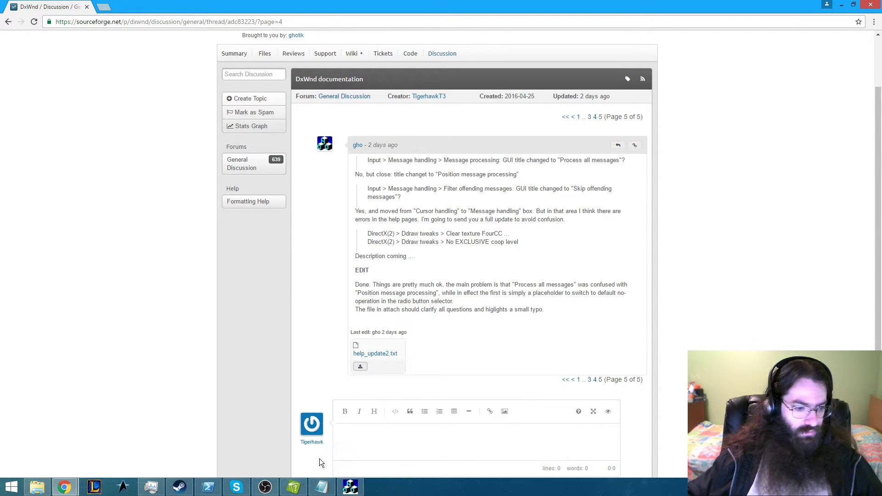
Cross-check the first Message handling table rows in HelpNDoc with the forum post and the revised Input section of help_update2.txt
click(293, 487)
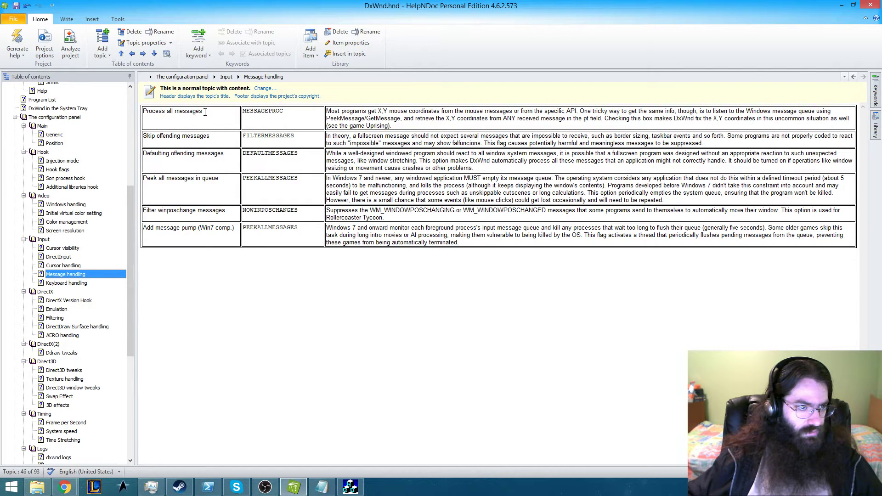
click(270, 112)
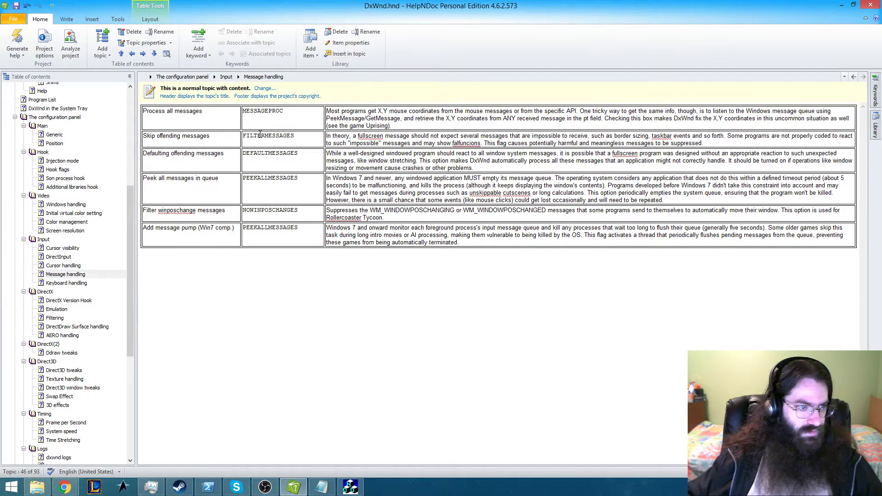
key(alt+Tab)
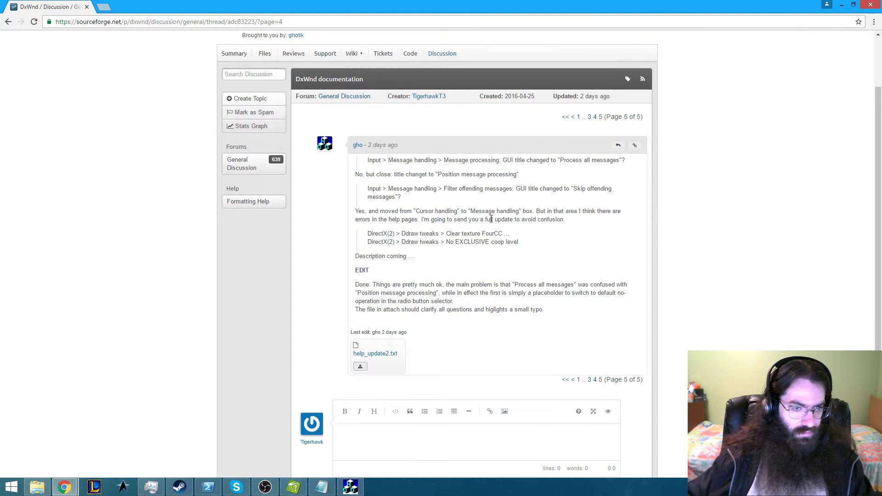
key(alt+Tab)
key(alt+Tab)
key(Tab)
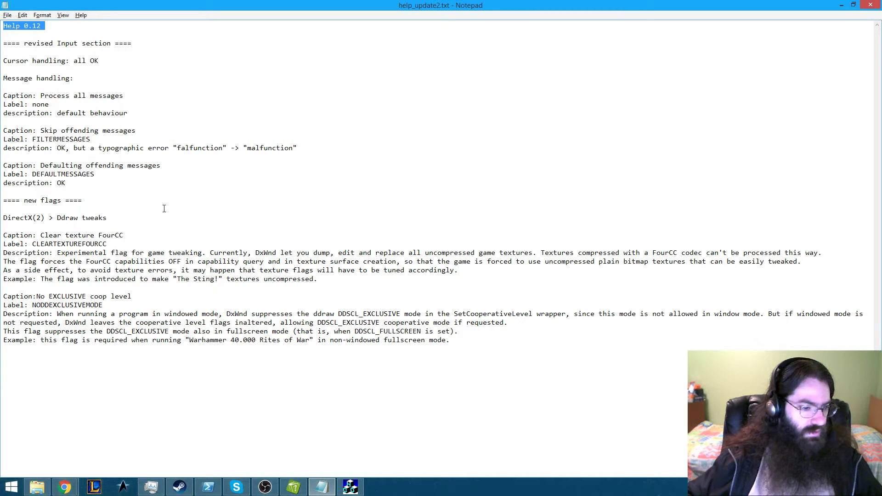
mouse_move(294, 487)
click(294, 453)
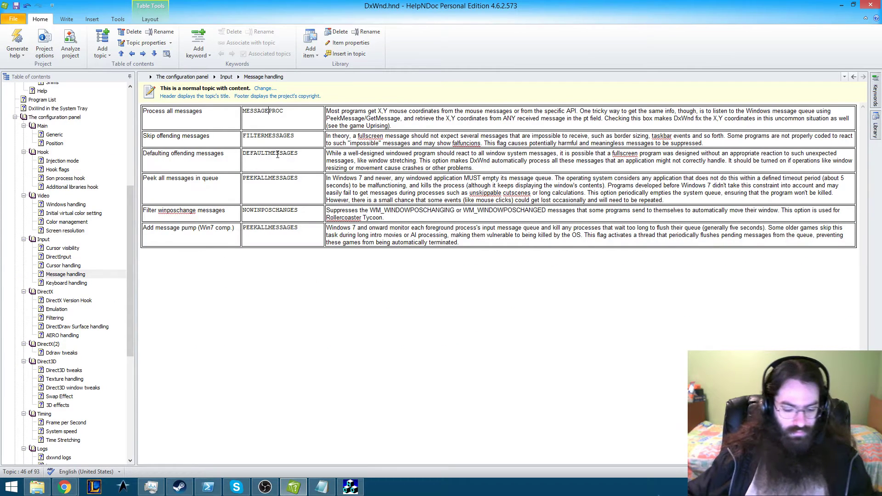
key(alt+Tab)
key(alt+Tab)
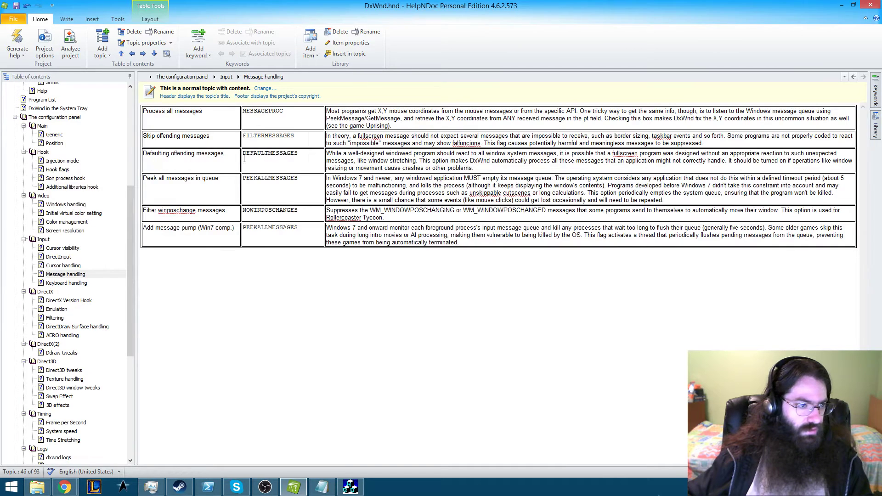
key(alt+Tab)
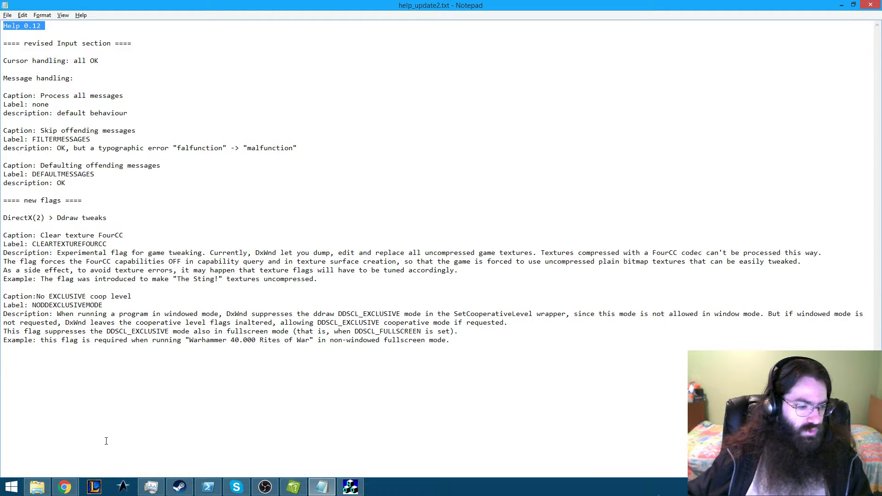
Switch to Chrome and download the latest DxWnd build, v2_03_97_build.rar, from the SourceForge project page, opening the downloaded file's options
click(66, 487)
click(148, 431)
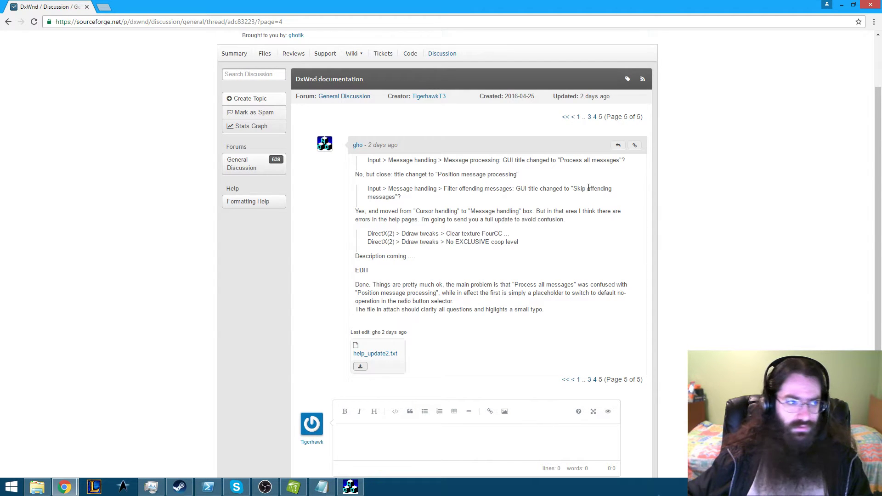
scroll(217, 321, up, 2)
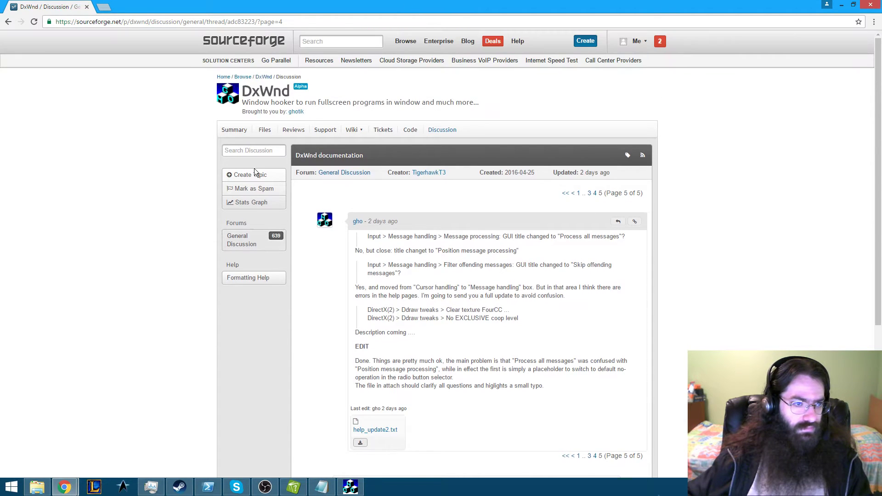
middle_click(260, 96)
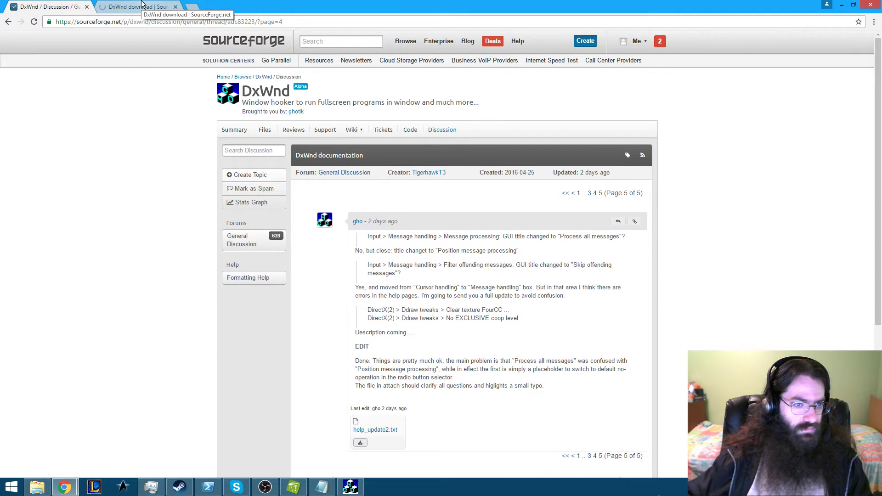
click(142, 6)
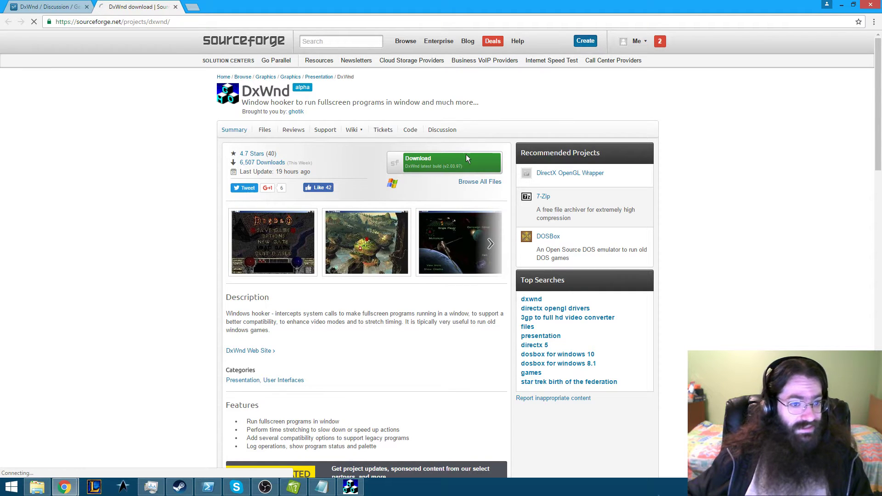
click(431, 166)
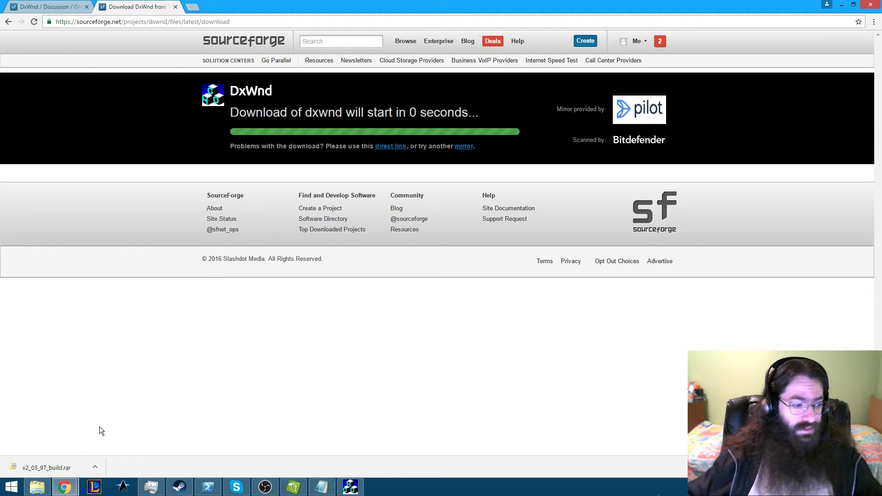
right_click(27, 467)
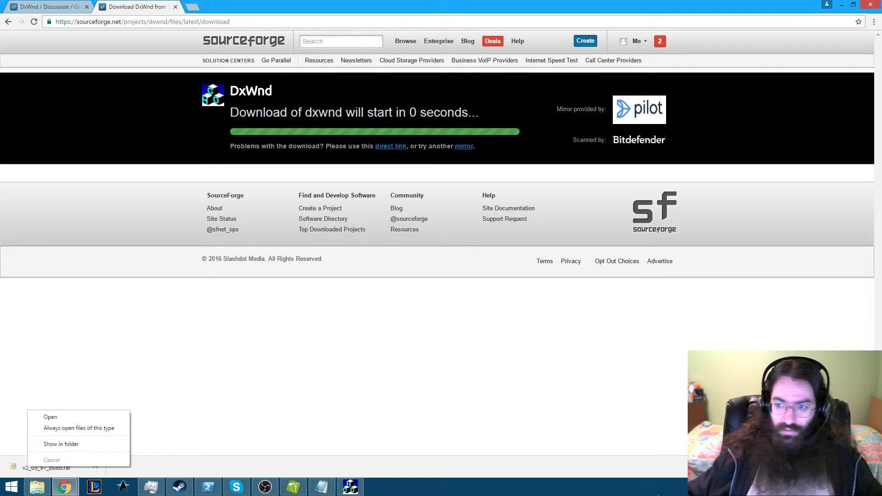
key(Return)
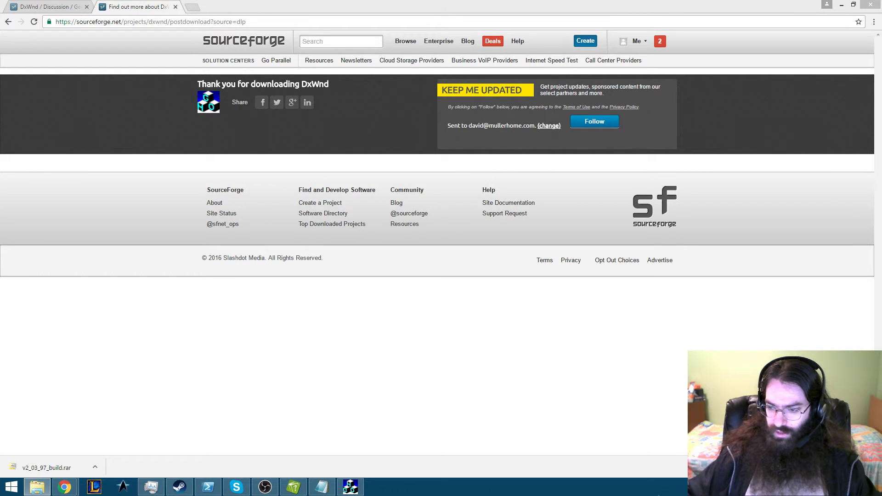
Cancel the SpideyPC.exe settings dialog and close the old DxWnd window
click(351, 487)
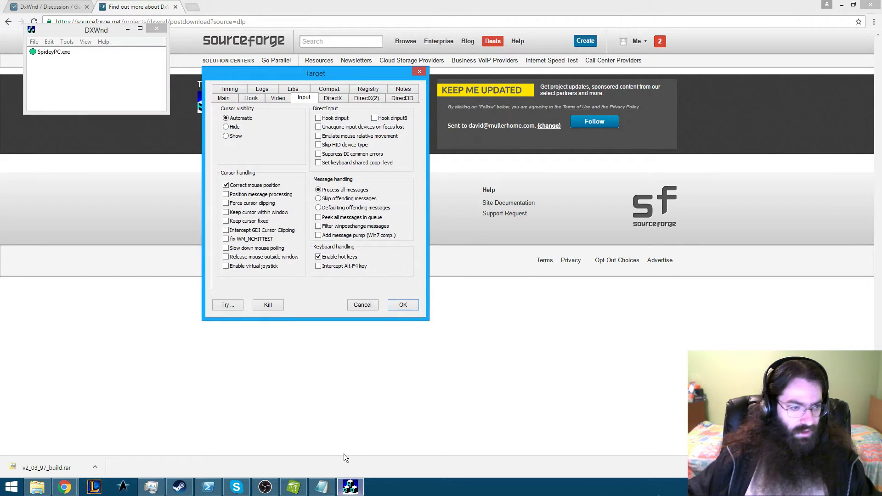
click(363, 305)
click(157, 29)
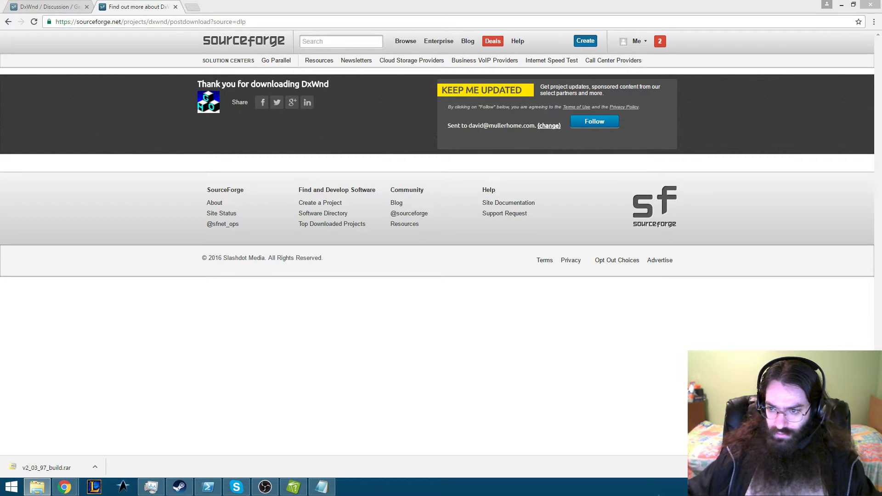
Add a new DxWnd entry with SpideyPC.exe from the Activision Spider-Man folder as its path
right_click(60, 51)
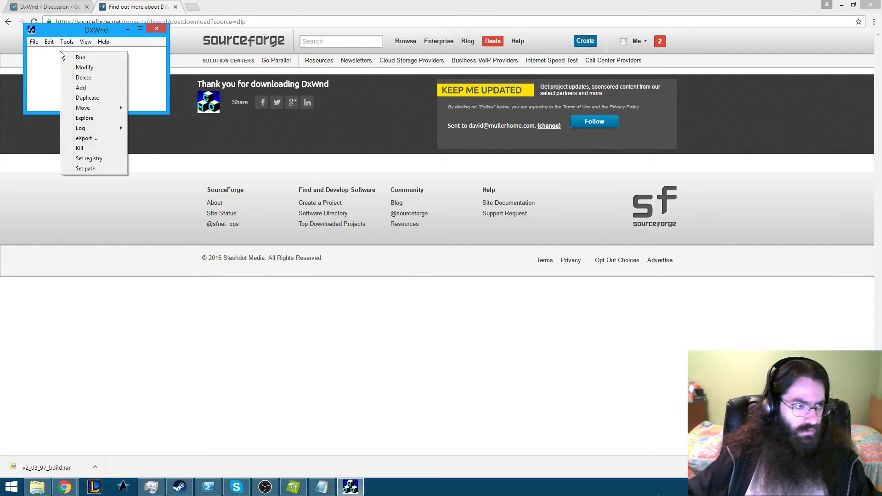
click(92, 87)
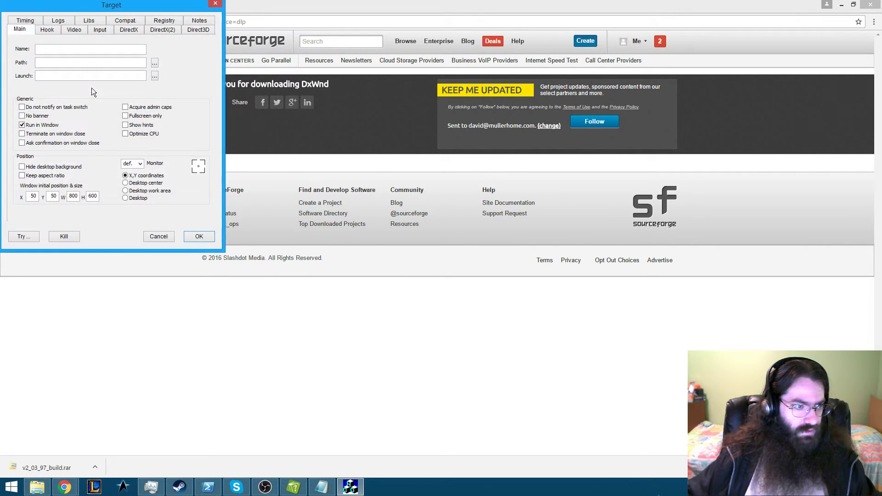
click(156, 63)
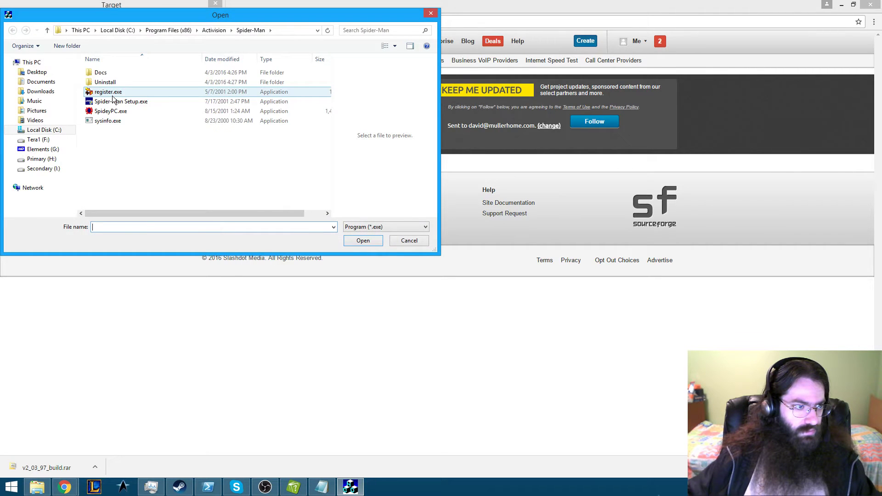
double_click(115, 112)
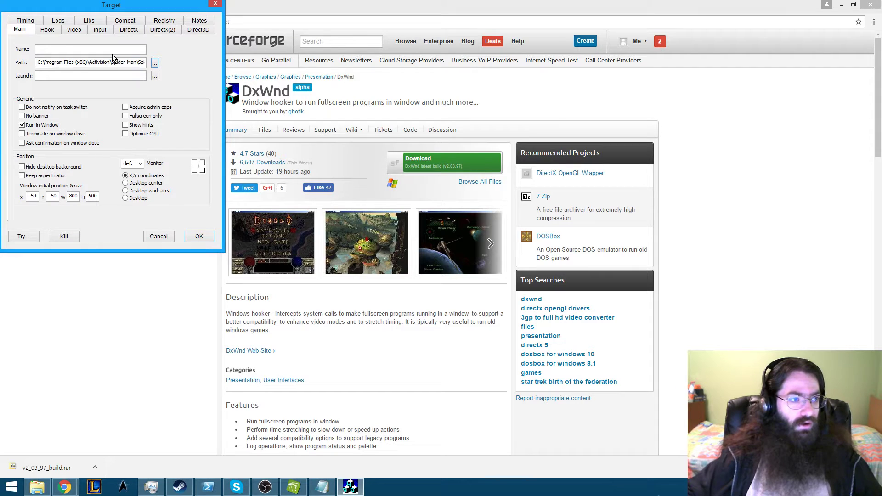
click(198, 237)
Open the new SpideyPC.exe entry's Input settings and compare the Message handling options with the forum post
right_click(54, 50)
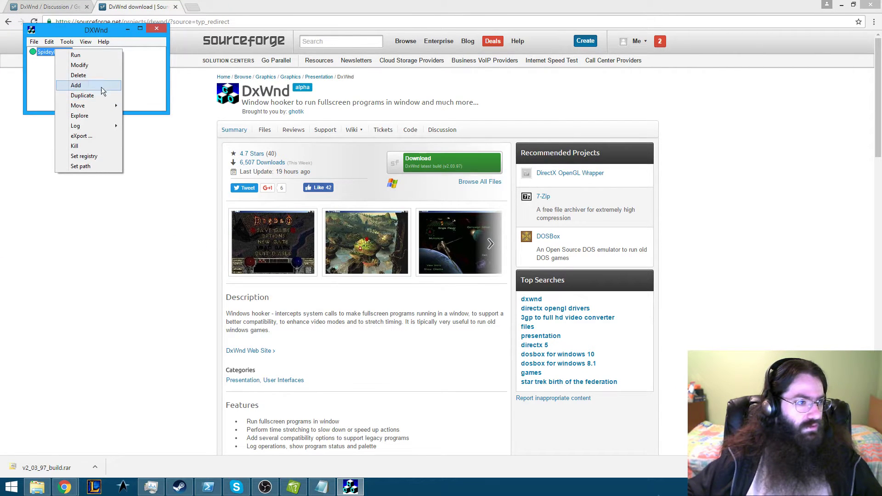
click(98, 68)
click(106, 32)
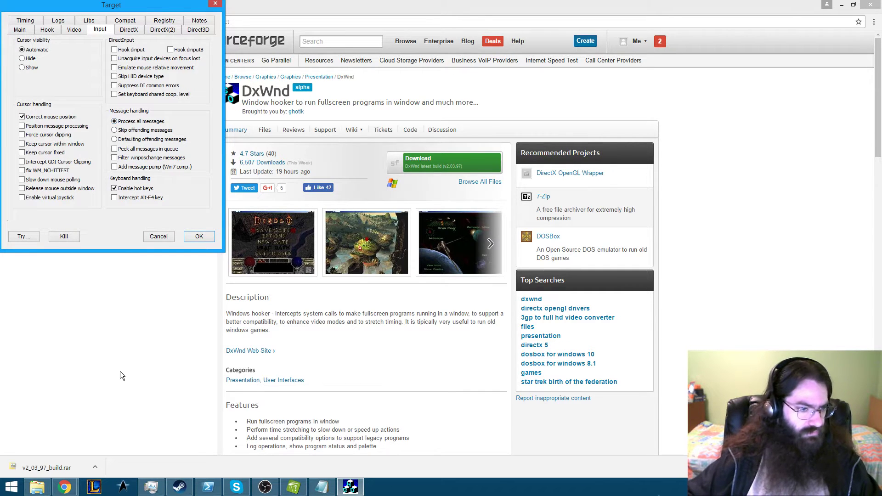
click(310, 3)
click(48, 5)
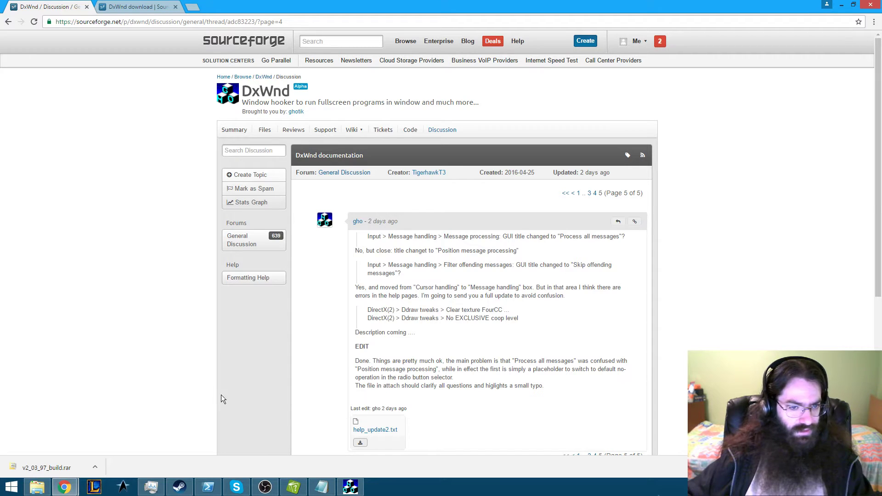
click(352, 489)
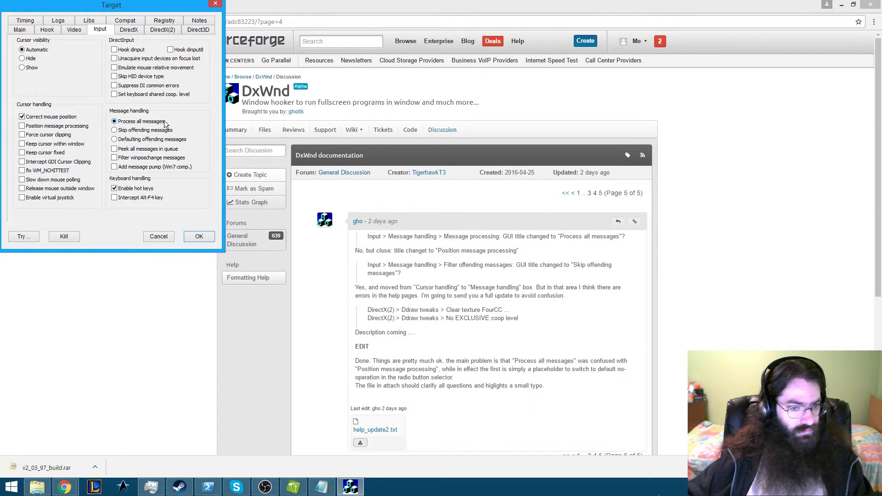
Open a blank Notepad window below the forum quotes and copy the quoted "Message processing" line into it
right_click(320, 485)
click(313, 442)
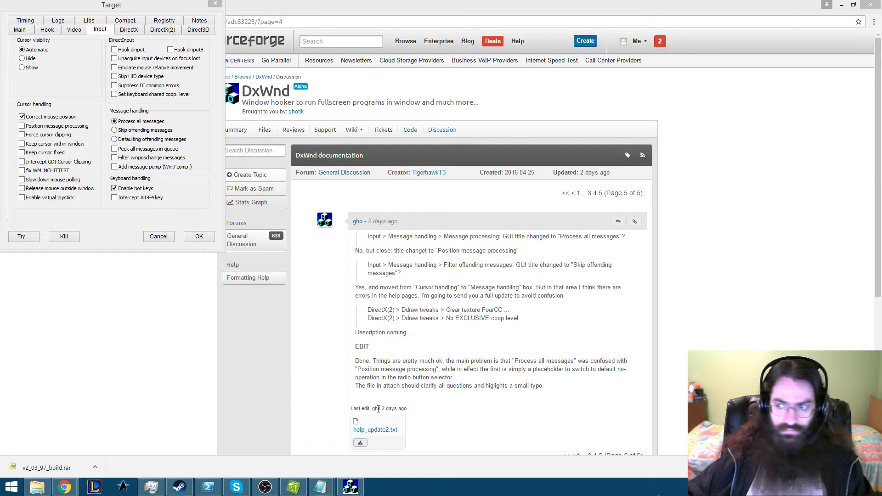
drag(441, 250, 429, 298)
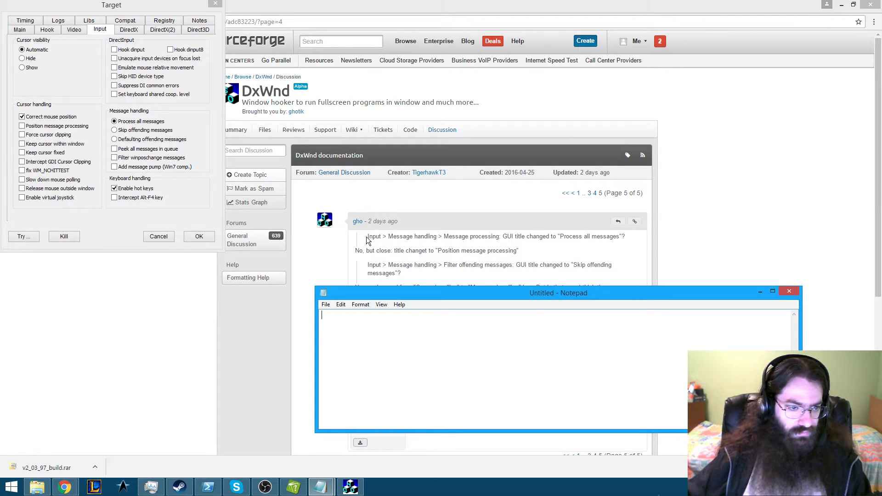
drag(367, 237, 624, 236)
key(ctrl+c)
key(alt+Tab)
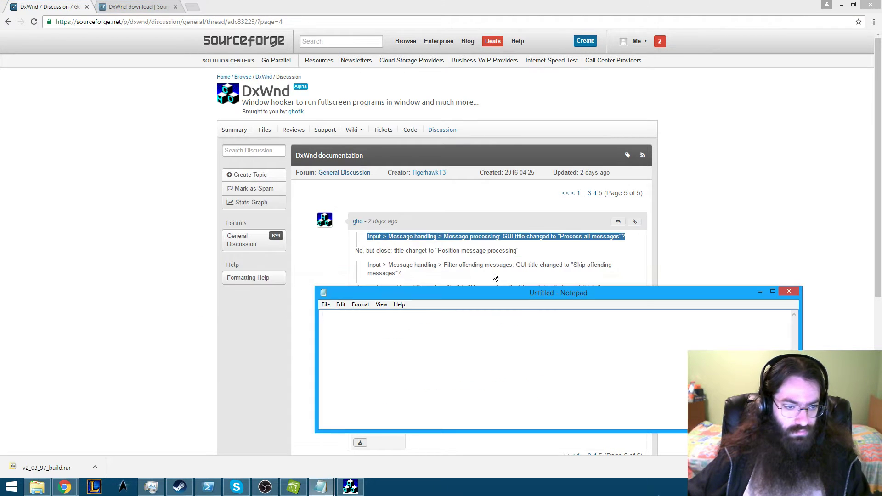
key(ctrl+v)
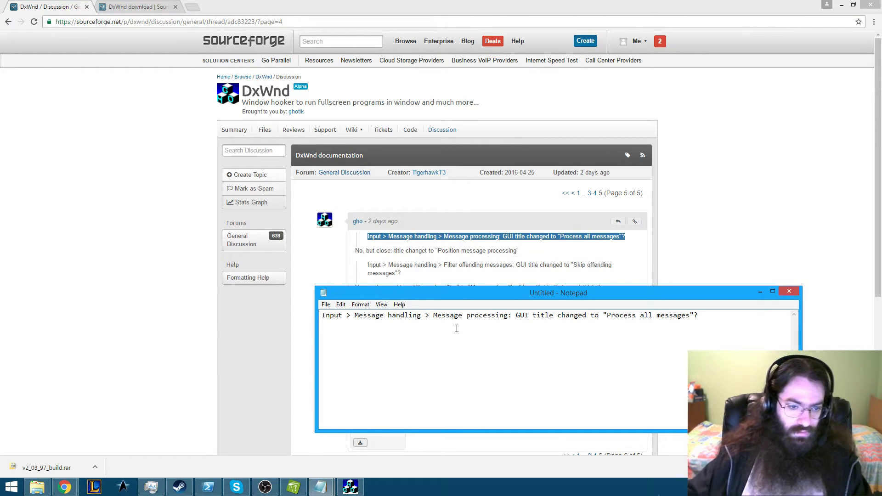
Delete "Message processing:" from the pasted line in the blank note
key(ctrl+Left)
key(ctrl+Left)
key(ctrl+Left)
key(ctrl+Left)
key(ctrl+Left)
key(ctrl+Left)
key(ctrl+Left)
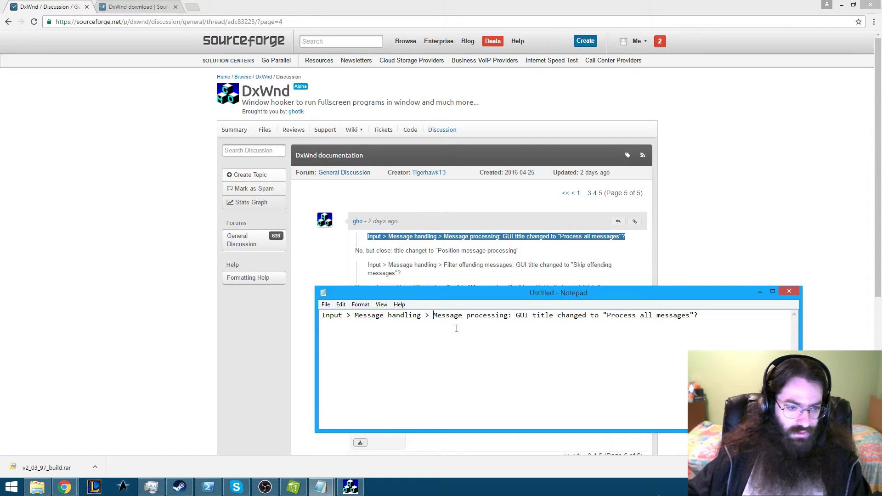
key(ctrl+shift+Right)
key(ctrl+shift+Right)
key(ctrl+shift+Right)
key(ctrl+shift+Left)
key(Delete)
key(ctrl+Right)
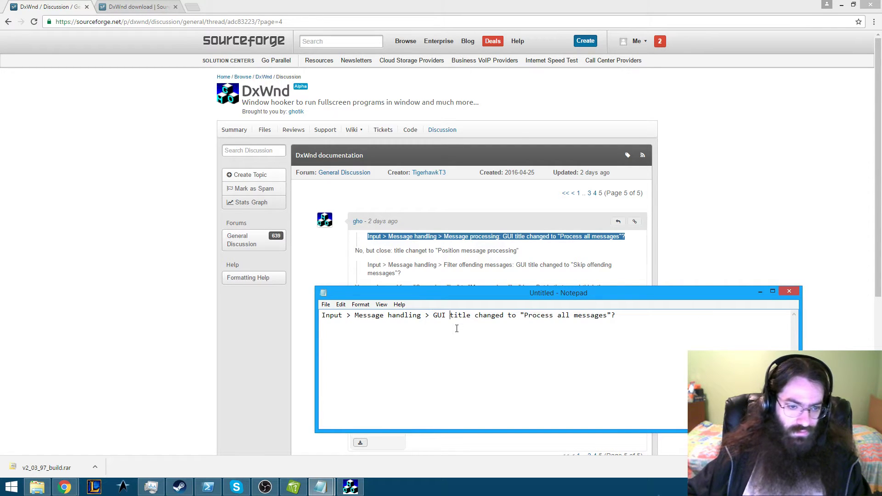
Reword the note to read GUI title still "Process all messages", removing "changed to" and the closing question mark
key(ctrl+shift+Right)
key(ctrl+shift+Right)
text(still)
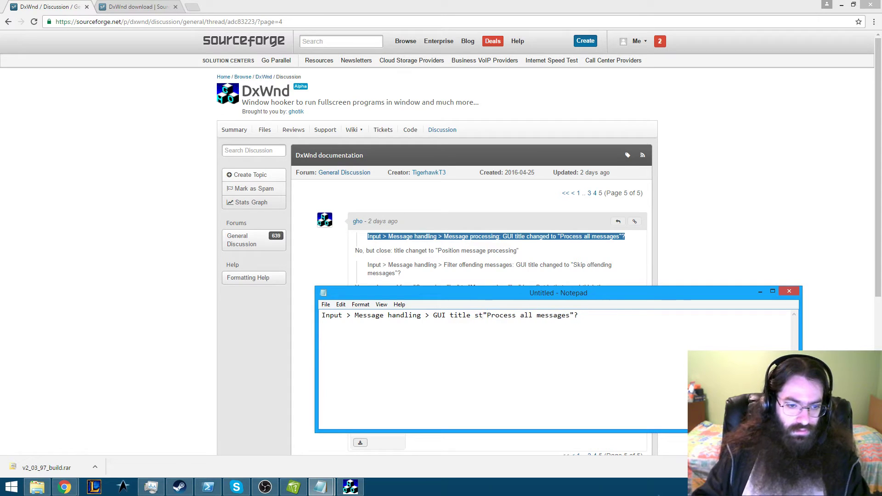
key(Right)
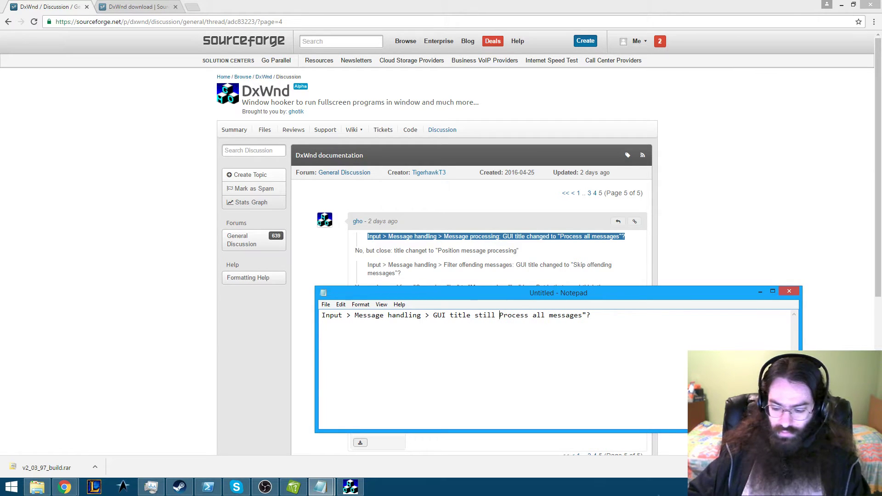
key(End)
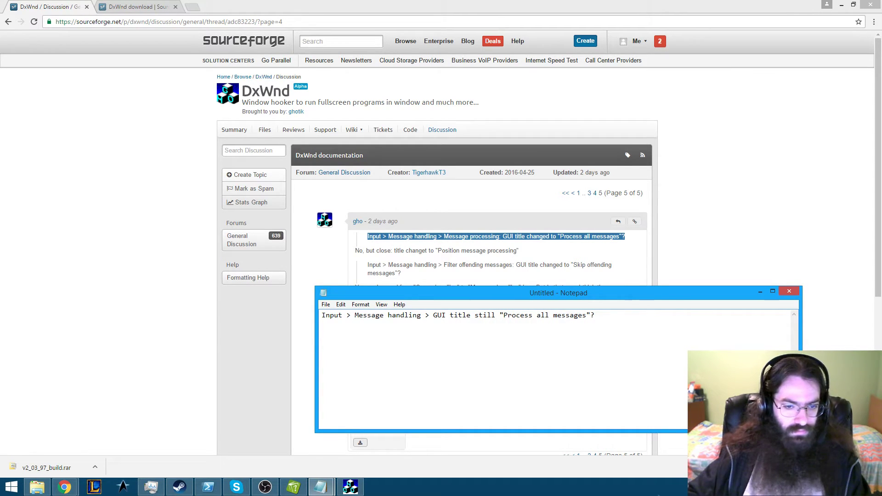
key(BackSpace)
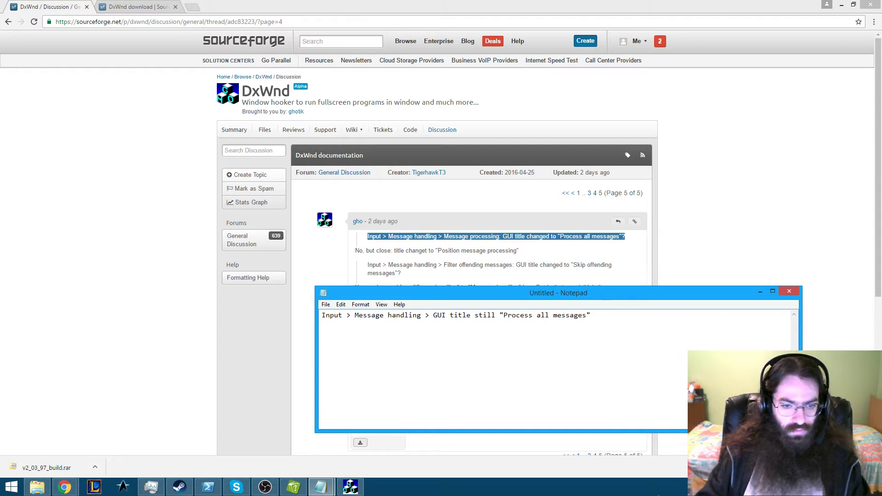
Append , don't see "Position message processing" to the end of the note's line
text(, don't see)
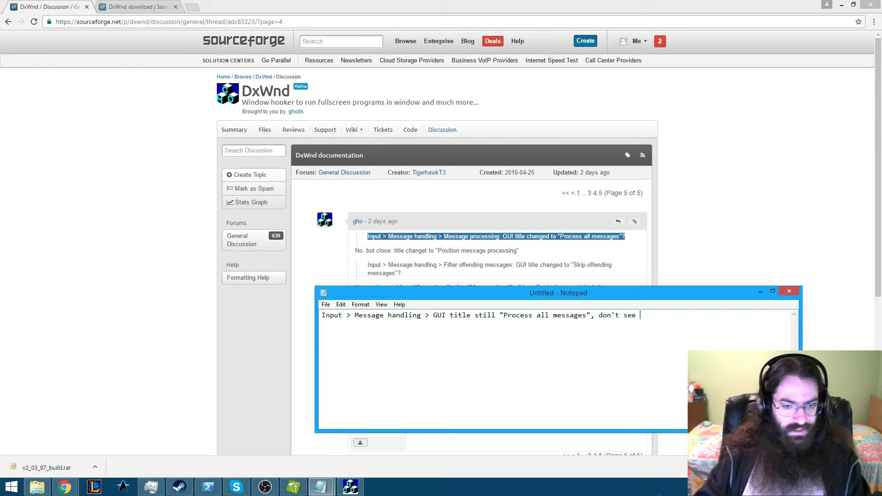
text( "Pos)
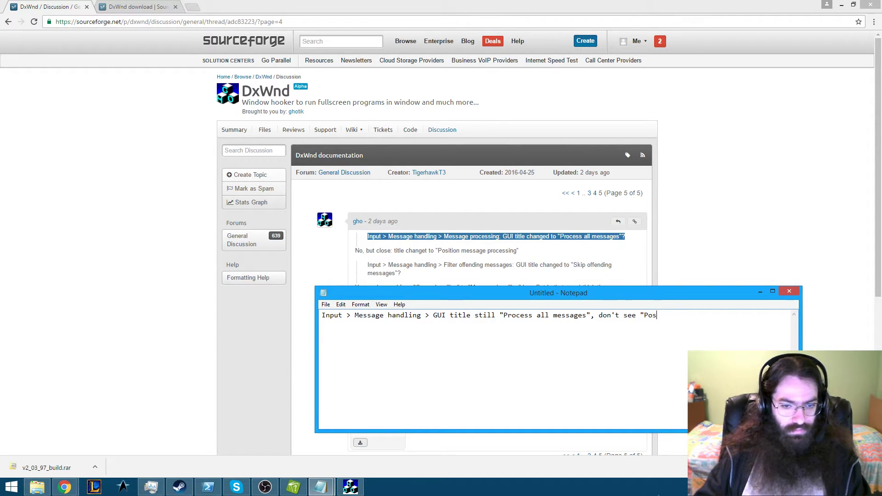
text(ition message p)
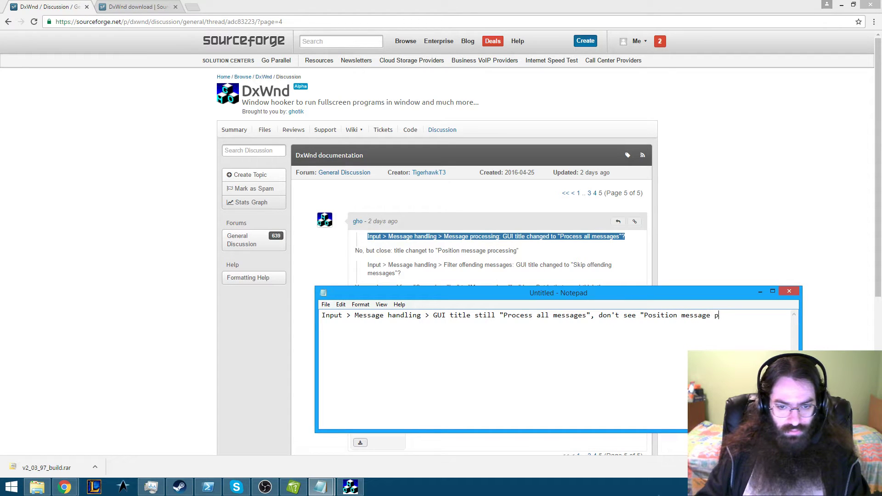
text(rocessing")
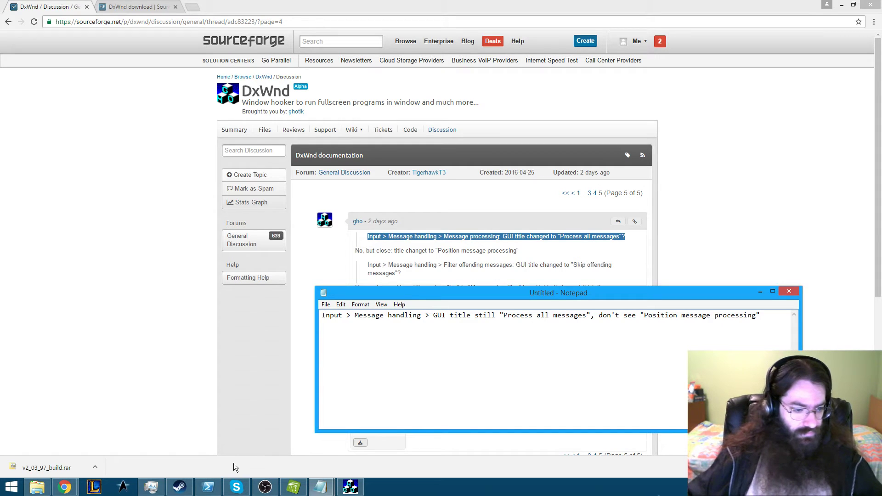
Compare the Cursor handling and Message handling options in DxWnd's Input settings with the forum post and the Message handling help topic
click(289, 488)
click(351, 489)
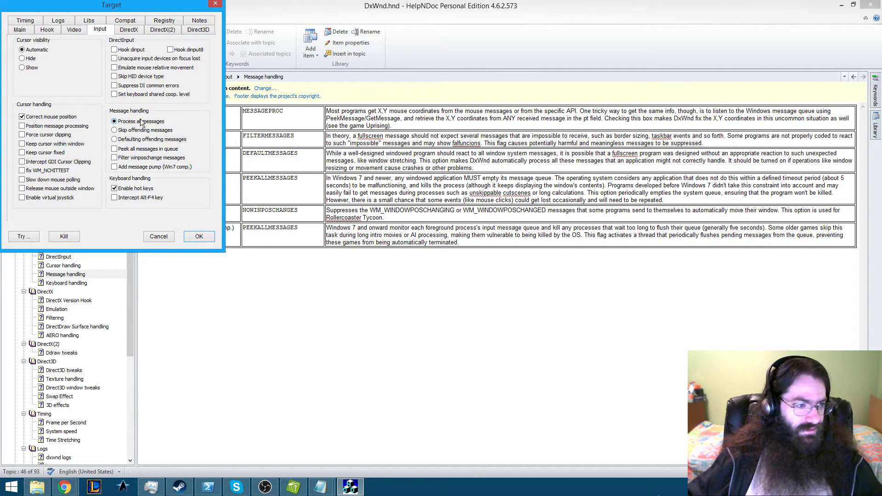
mouse_move(320, 491)
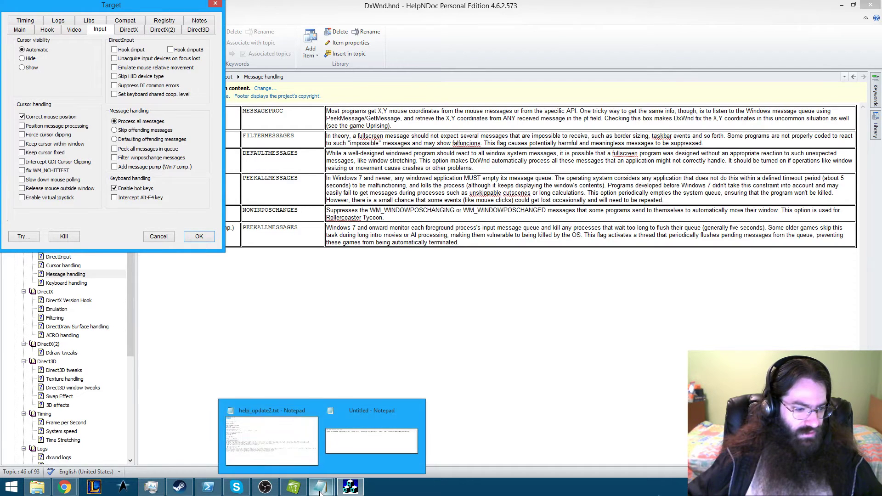
mouse_move(273, 437)
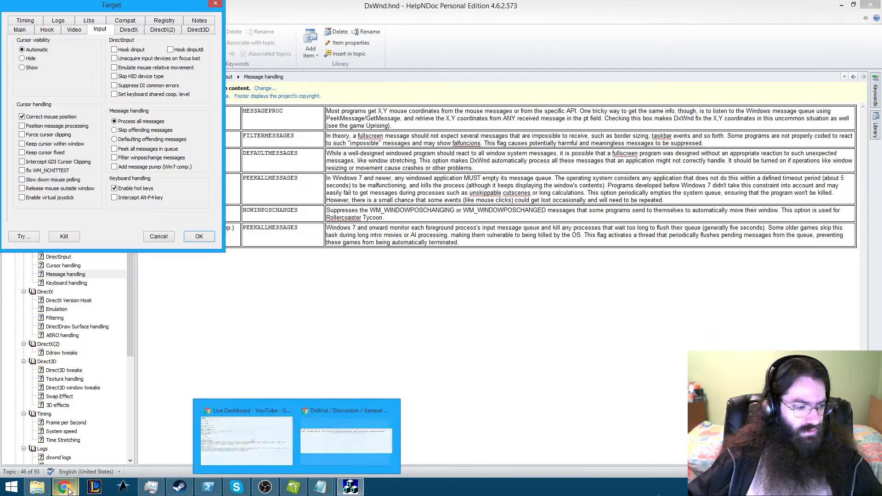
mouse_move(65, 487)
mouse_move(154, 431)
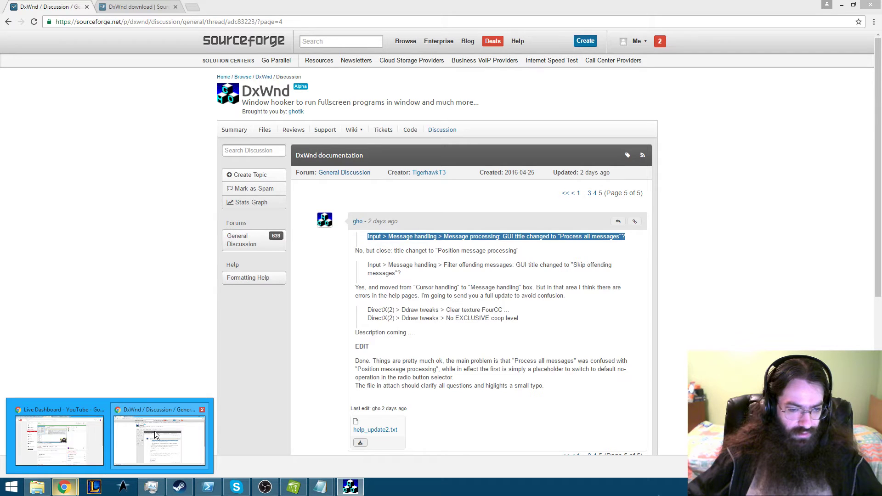
mouse_move(358, 488)
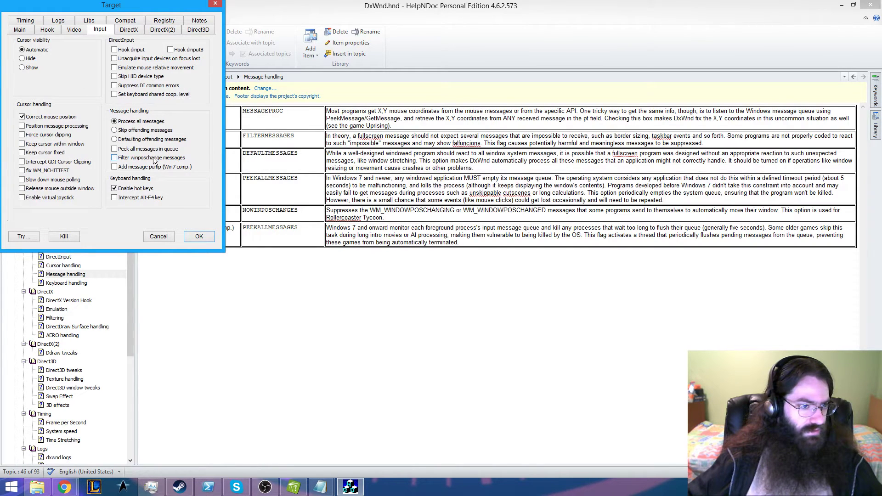
click(324, 8)
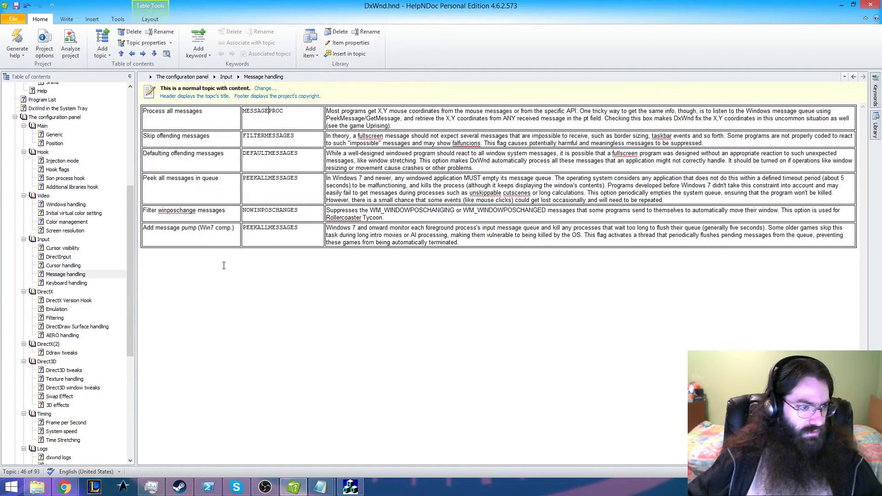
Read the revised Input section in help_update2.txt and the forum reply about "Process all messages" and "Position message processing"
key(alt+Tab)
key(Tab)
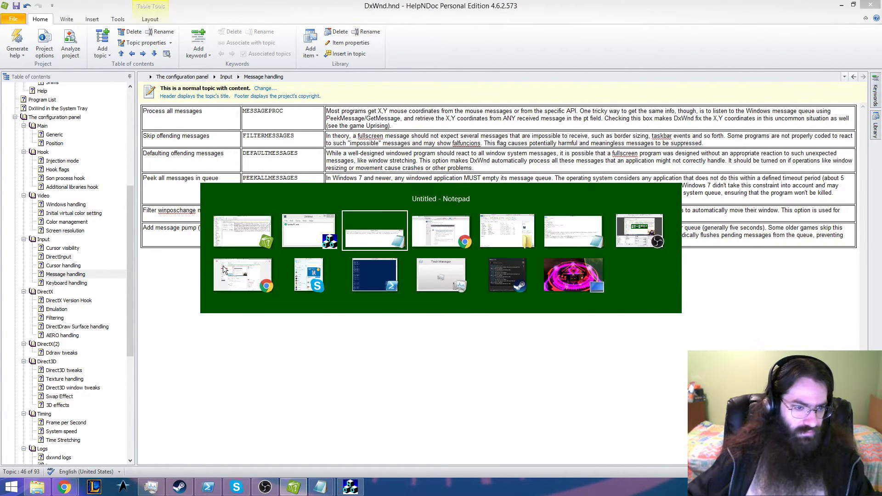
click(278, 428)
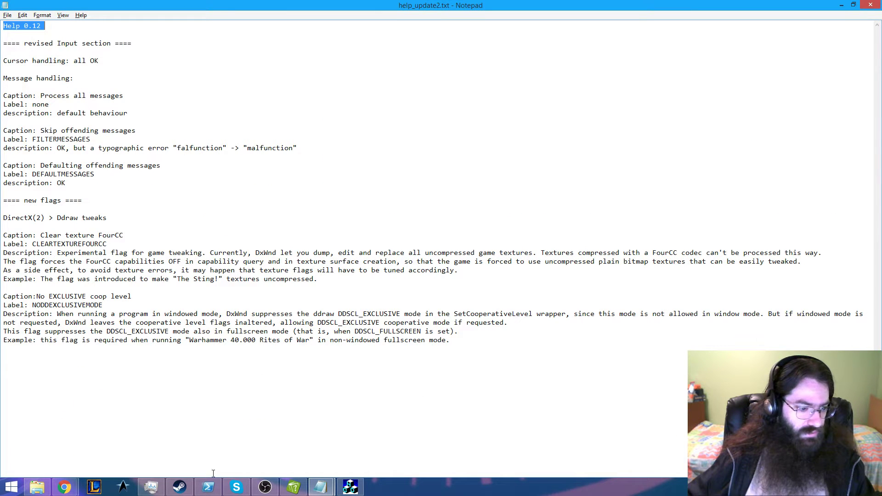
mouse_move(65, 487)
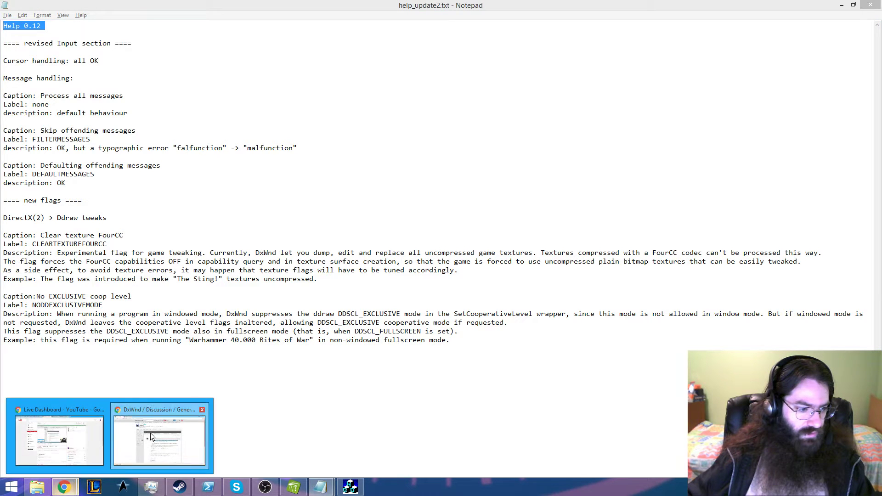
click(150, 433)
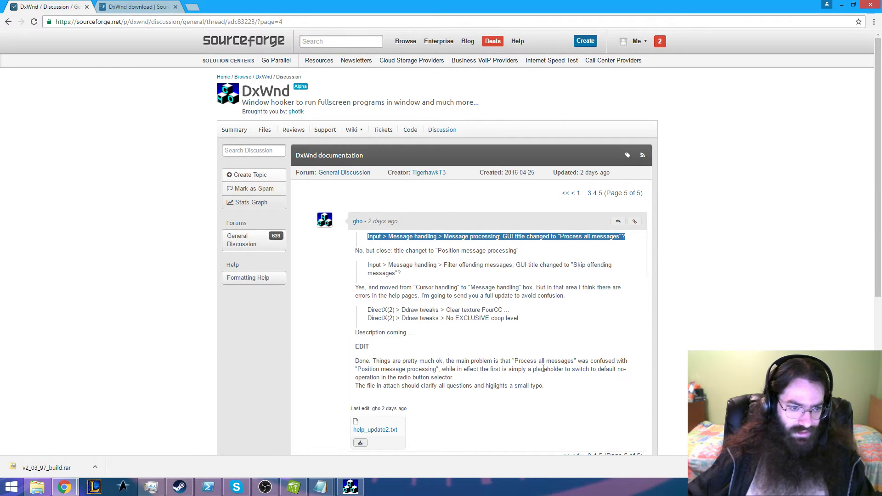
Check the Message handling topic's captions, labels and descriptions against the corrections listed in help_update2.txt
click(294, 487)
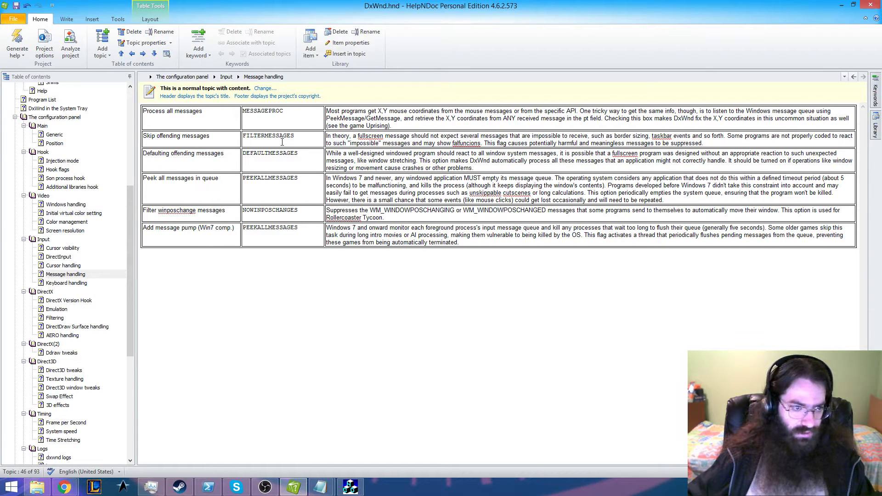
click(321, 487)
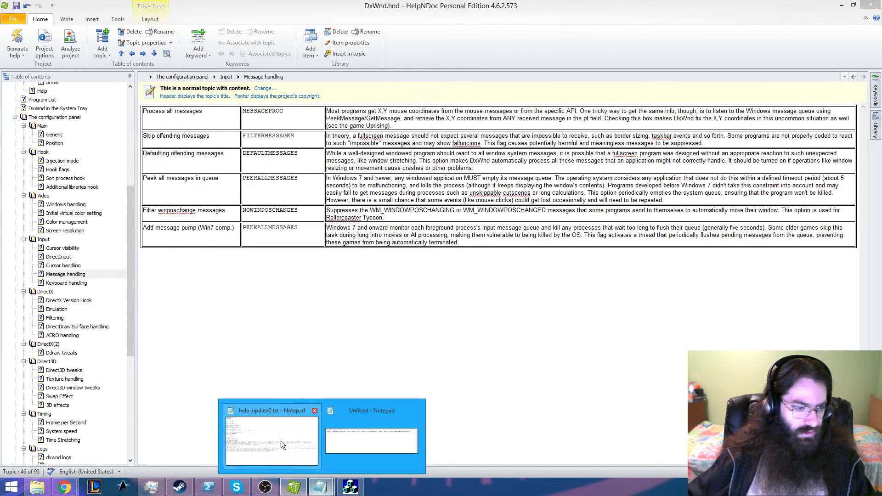
click(281, 444)
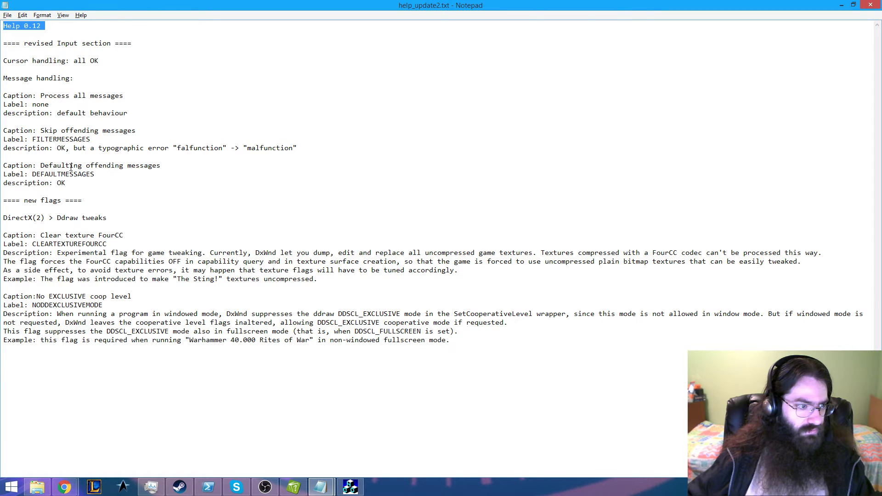
key(alt+Tab)
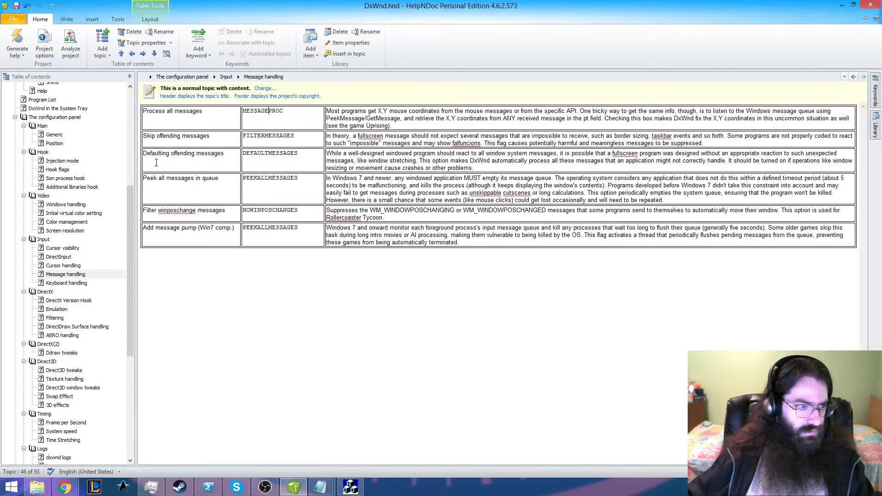
key(alt+Tab)
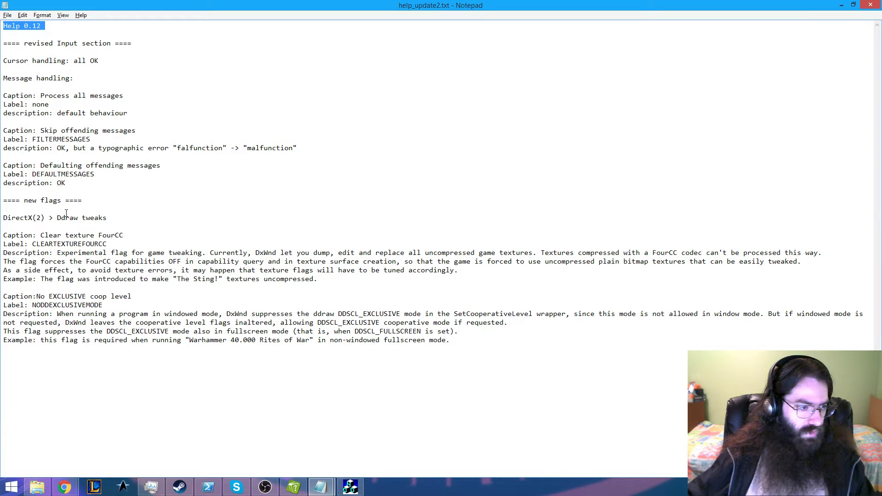
click(83, 242)
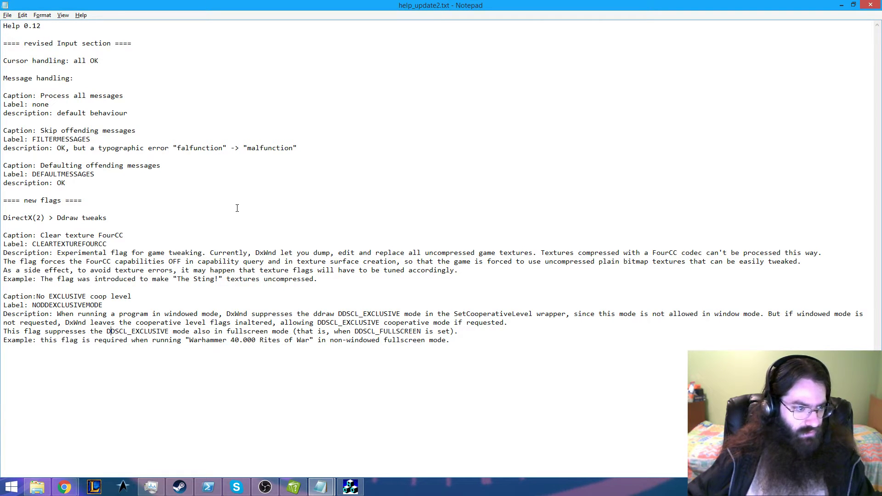
key(alt+Tab)
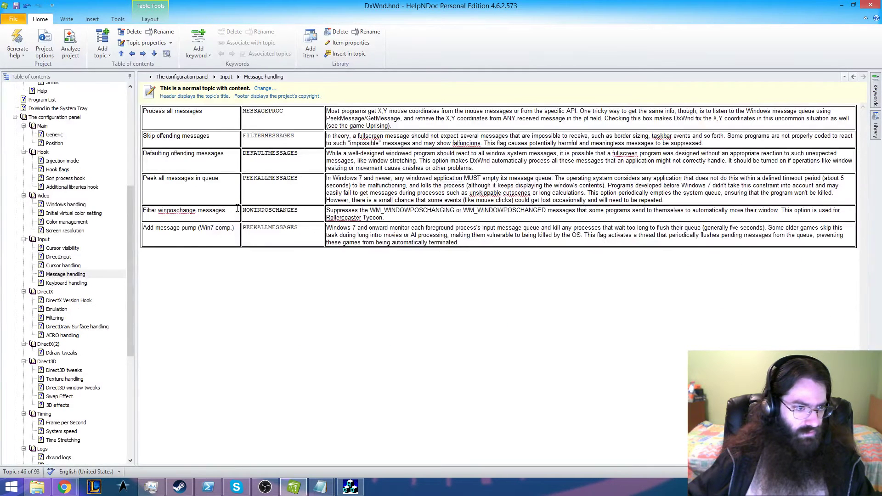
key(alt+Tab)
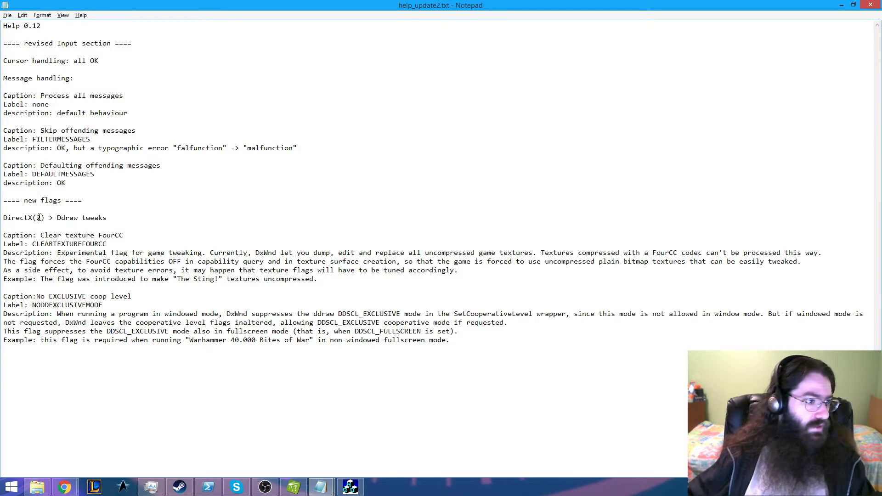
Examine the Ddraw tweaks in DxWnd's DirectX(2) settings for Clear texture FourCC and No EXCLUSIVE coop level
key(alt+Tab)
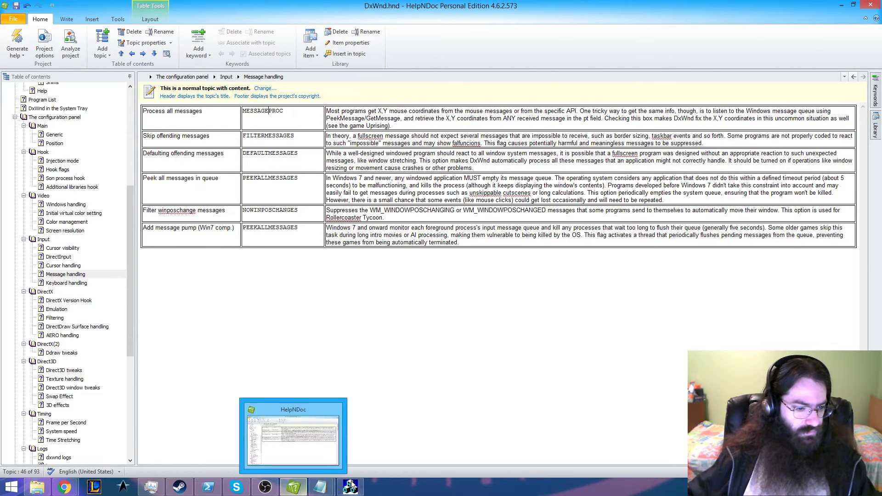
click(303, 437)
click(161, 30)
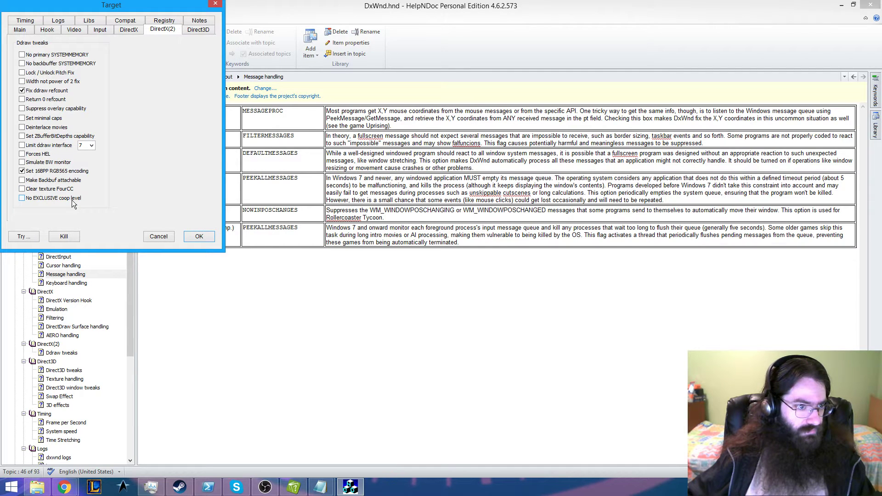
Open the Ddraw tweaks topic in HelpNDoc and place the cursor in the label cell of the Clear texture FourCC row
click(342, 4)
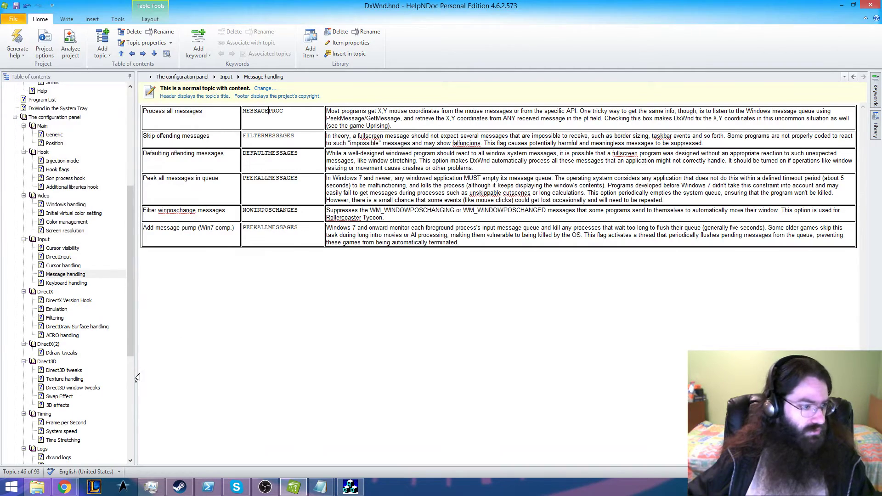
click(70, 353)
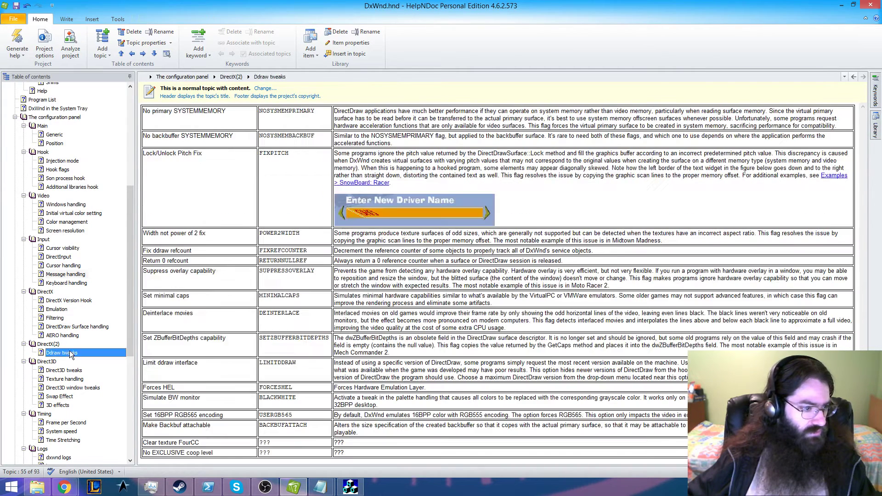
click(285, 442)
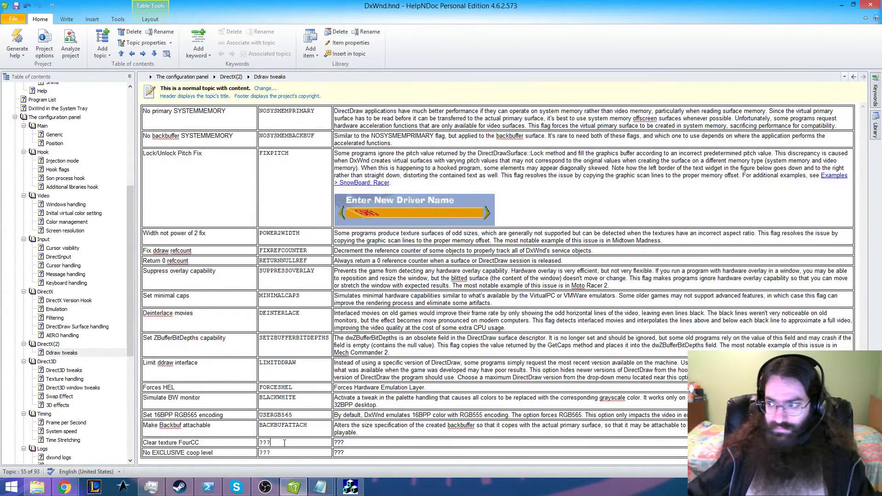
drag(881, 134, 881, 133)
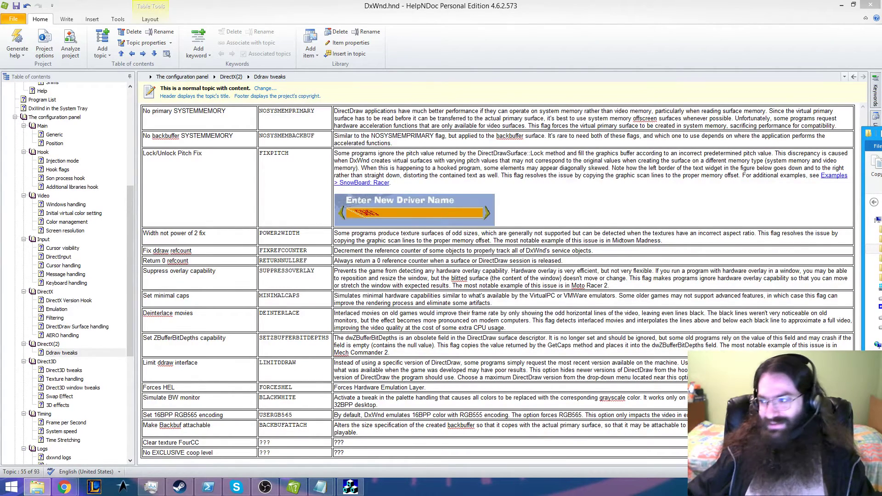
drag(881, 134, 881, 104)
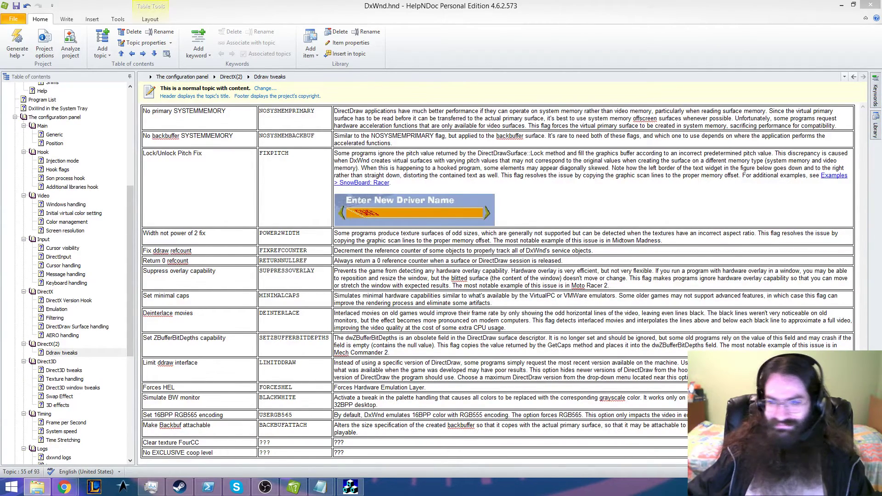
Replace the Clear texture FourCC row's placeholder label with CLEARTEXTUREFOURCC, copied from help_update2.txt
mouse_move(294, 489)
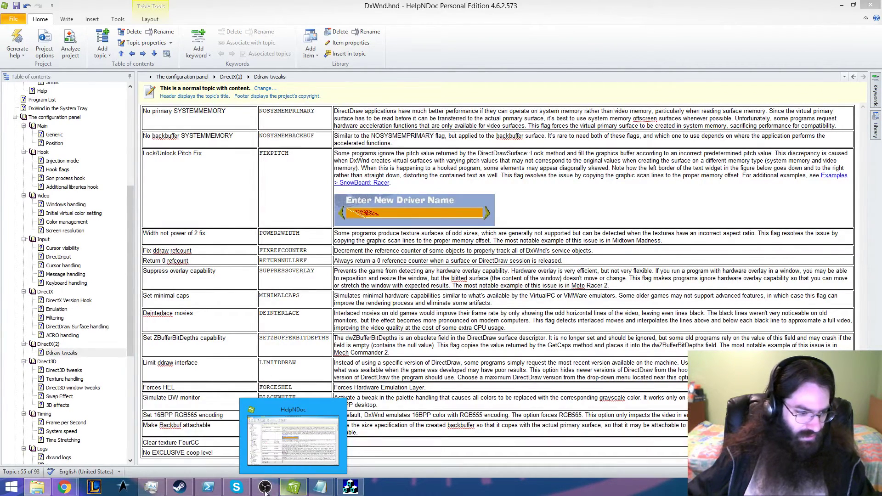
mouse_move(321, 484)
click(273, 438)
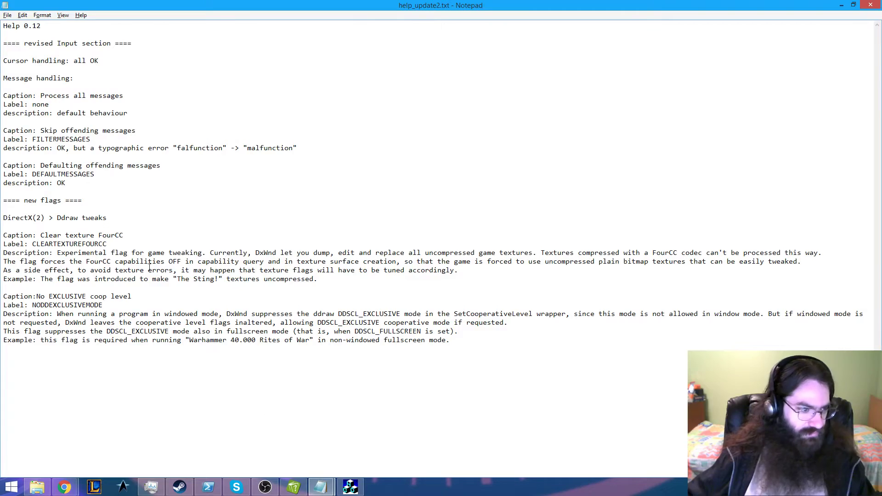
double_click(56, 244)
key(ctrl+c)
key(alt+Tab)
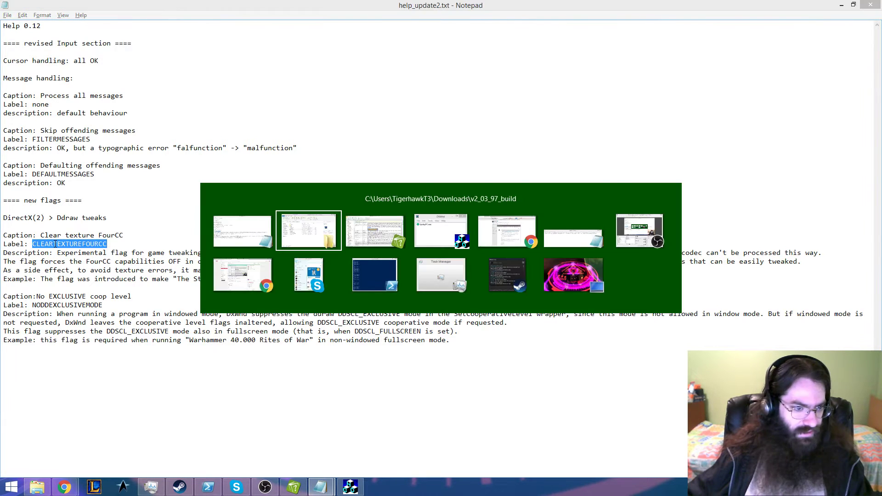
key(alt+Tab)
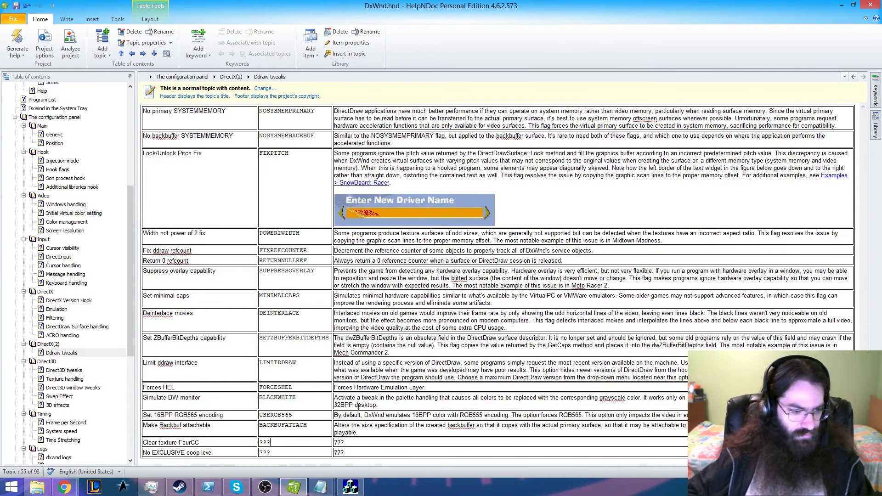
key(shift+Left)
key(shift+Left)
key(shift+Left)
key(BackSpace)
key(ctrl+v)
Copy the label NODDEXCLUSIVEMODE from help_update2.txt into the No EXCLUSIVE coop level row, replacing its placeholder
key(alt+Tab)
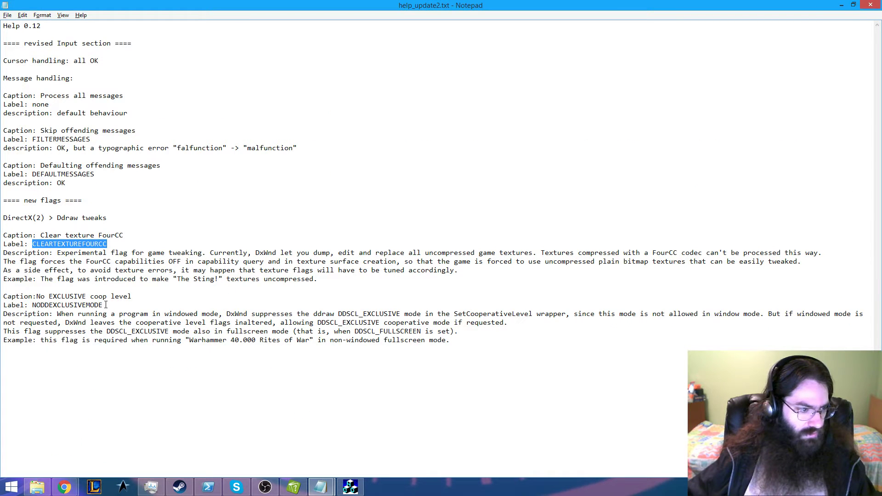
drag(106, 306, 33, 306)
key(ctrl+c)
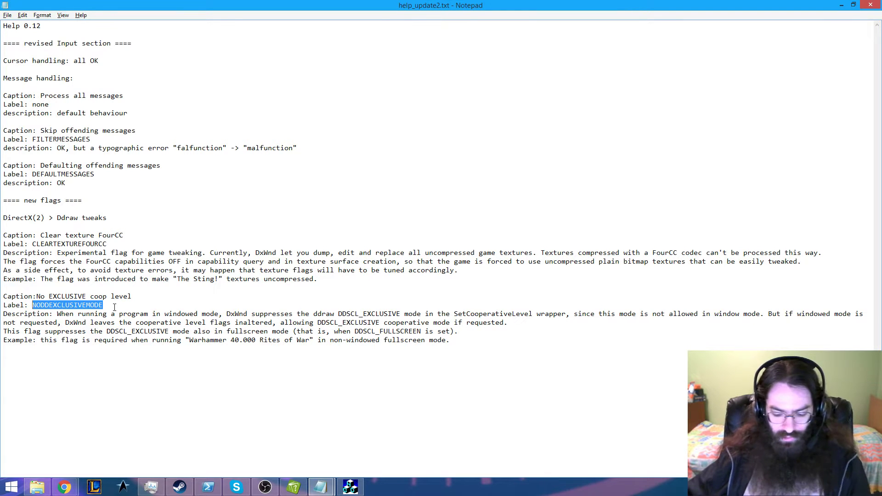
key(alt+Tab)
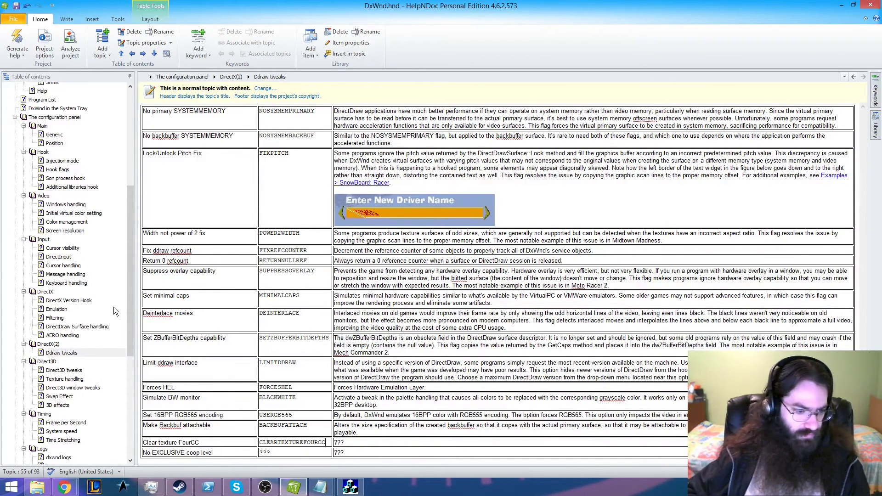
key(shift+Home)
key(BackSpace)
key(ctrl+v)
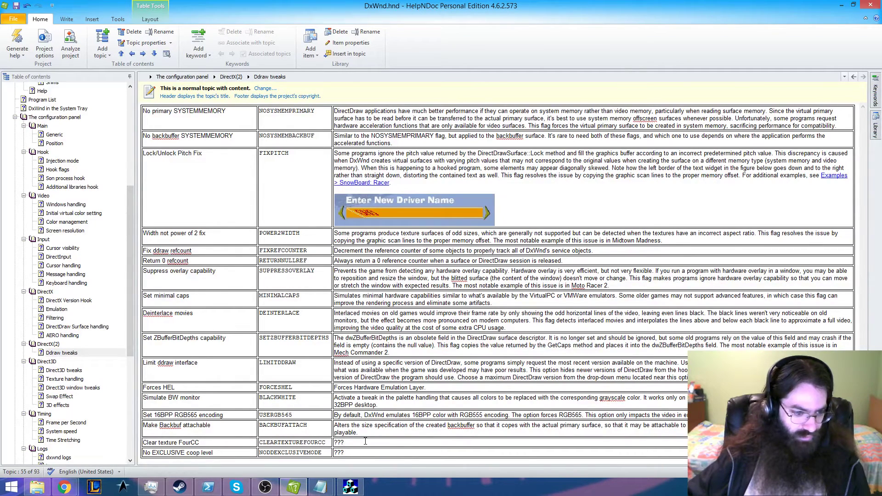
Replace the Clear texture FourCC row's placeholder description with the flag's description and example text from help_update2.txt
key(alt+Tab)
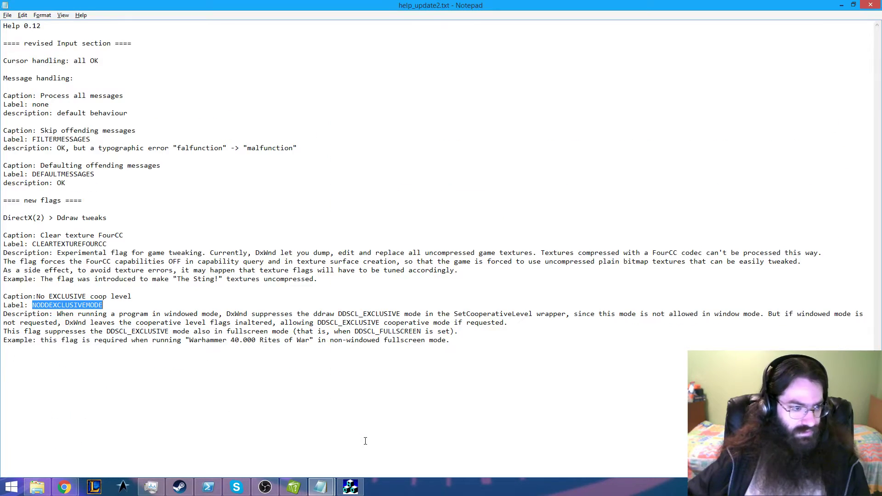
drag(318, 279, 56, 253)
key(ctrl+c)
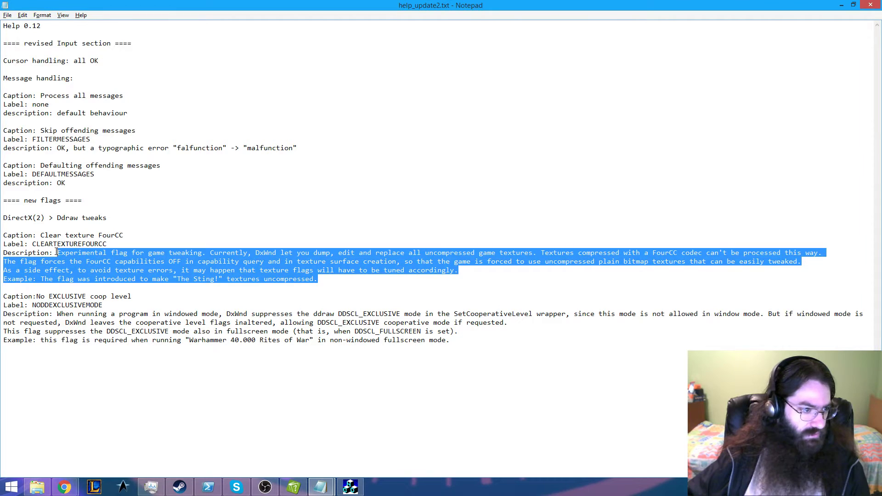
key(alt+Tab)
key(shift+Left)
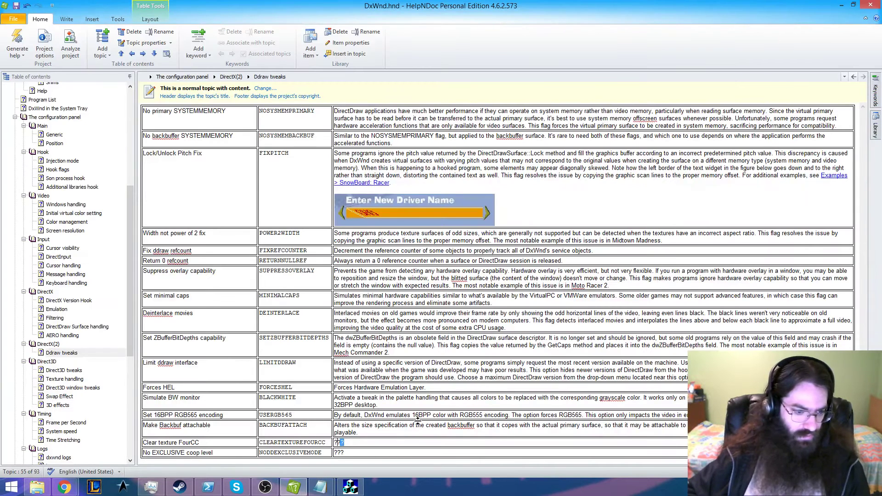
key(ctrl+v)
Replace the No EXCLUSIVE coop level row's placeholder description with that flag's description and example text from help_update2.txt
key(alt+Tab)
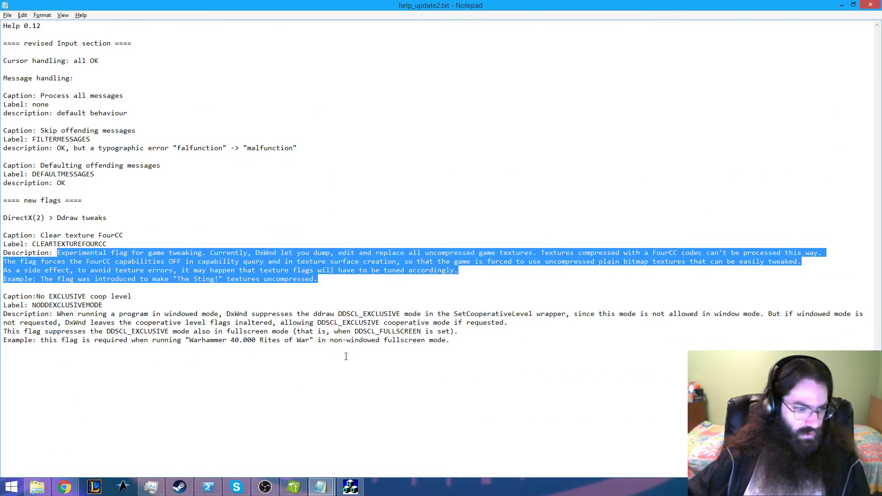
drag(462, 341, 57, 314)
key(alt+Tab)
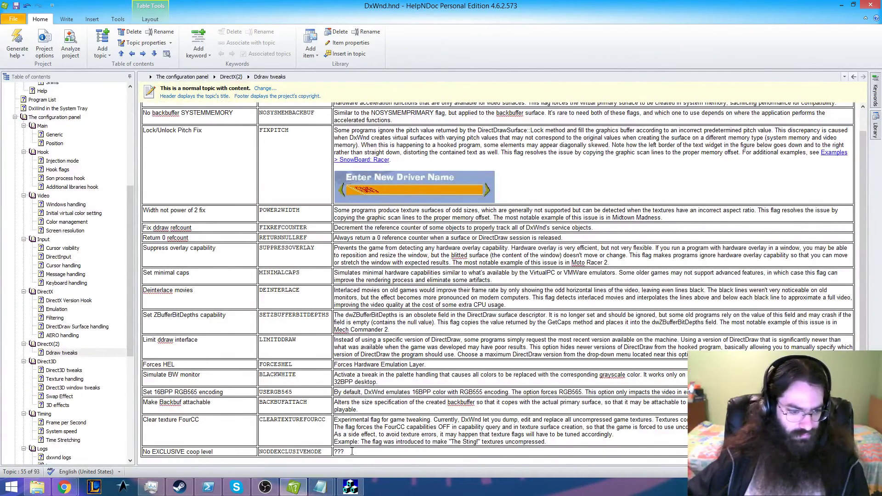
double_click(352, 452)
key(ctrl+v)
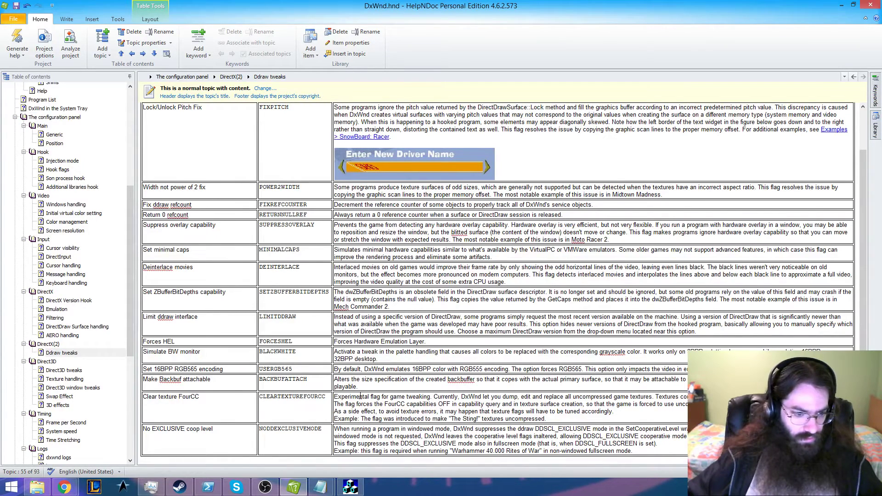
Reword the opening sentence of the Clear texture FourCC description to "Experimental flag for tweaking games."
double_click(396, 396)
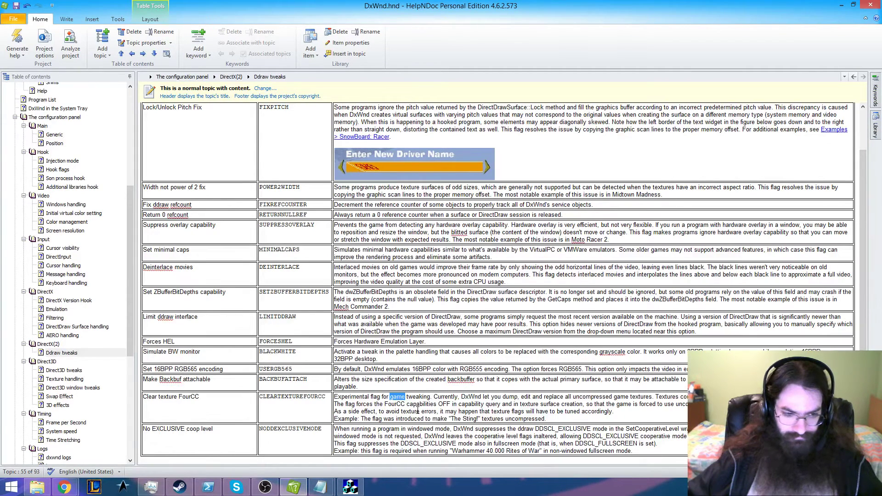
key(Delete)
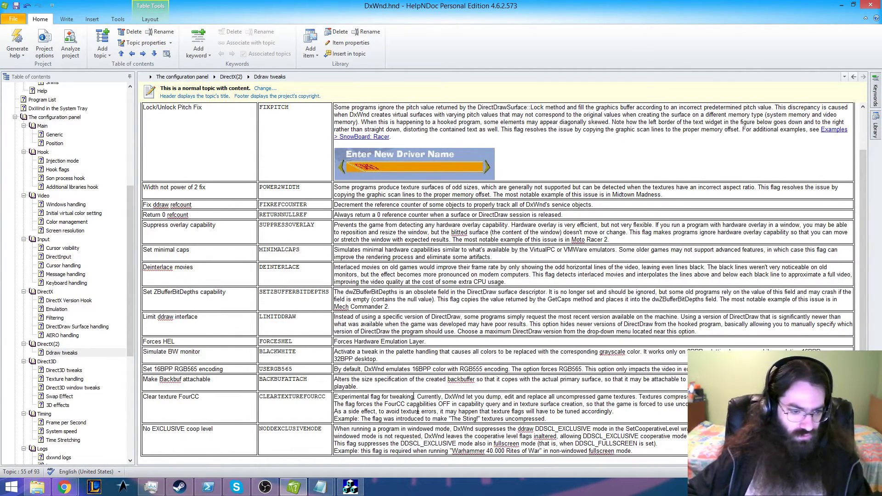
text(games)
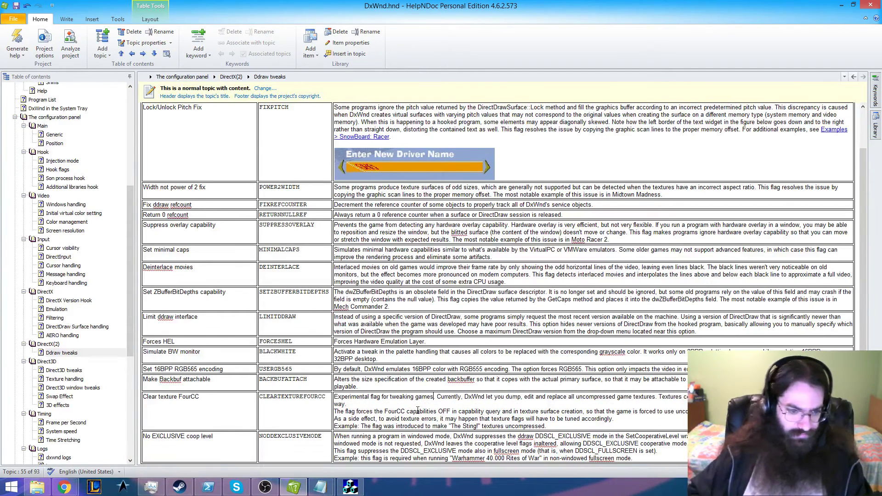
text(.)
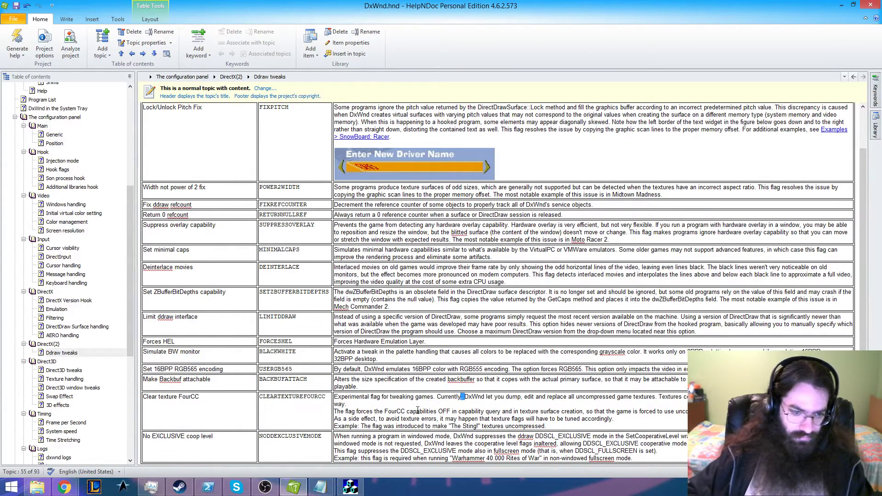
Correct the second sentence of the Clear texture FourCC description to begin "DxWnd lets you dump, edit, and replace", dropping "Currently,"
key(ctrl+shift+Right)
key(Delete)
key(ctrl+Right)
key(ctrl+Right)
key(Left)
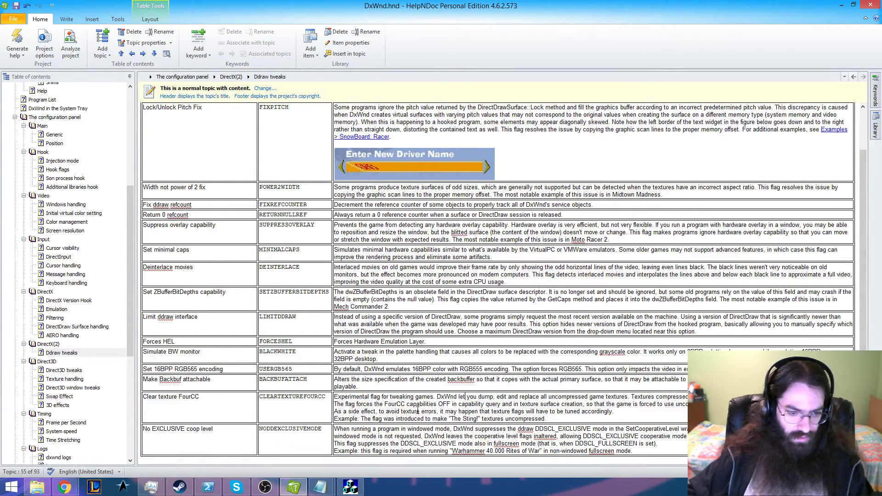
text(s)
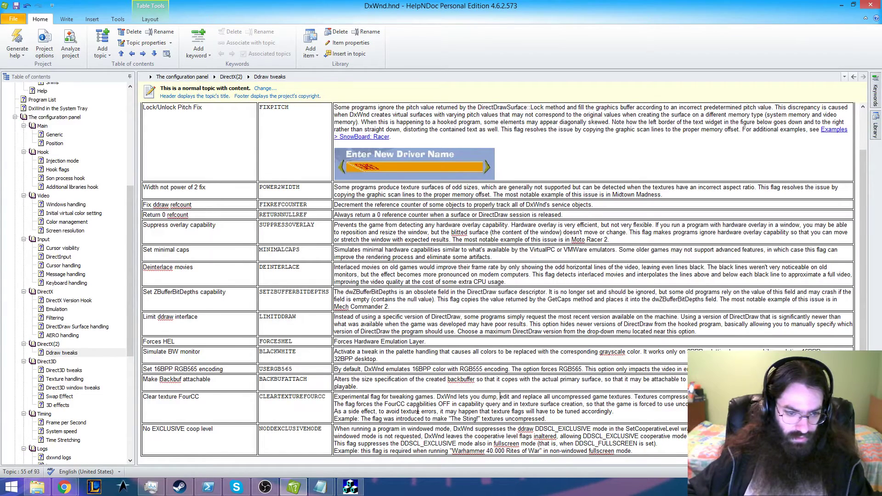
key(ctrl+Right)
key(Left)
text(,)
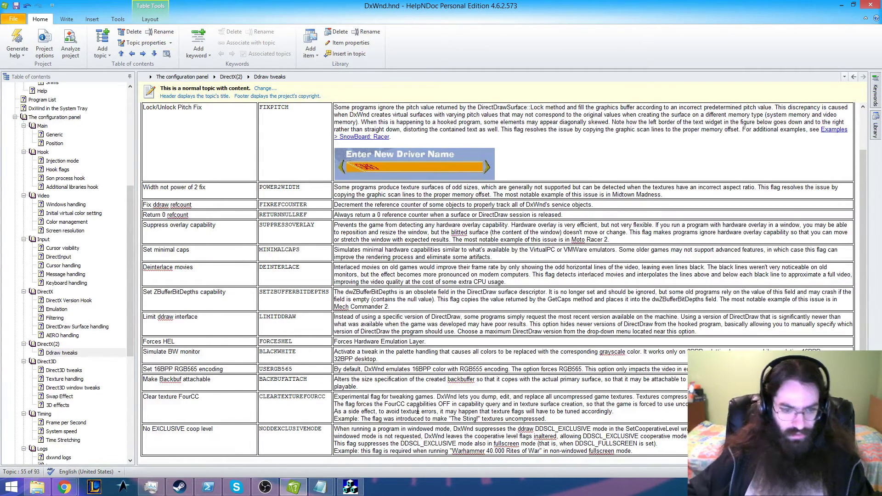
Reword the description's second line to "This flag forces FourCC capabilities OFF in the capability query"
key(ctrl+Right)
key(ctrl+Right)
key(ctrl+Right)
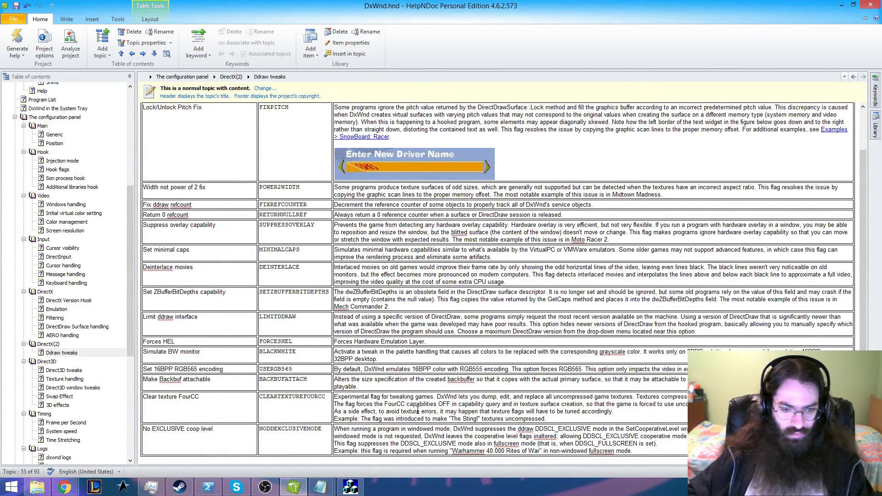
key(ctrl+Right)
key(ctrl+Right)
key(ctrl+Right)
key(ctrl+Right)
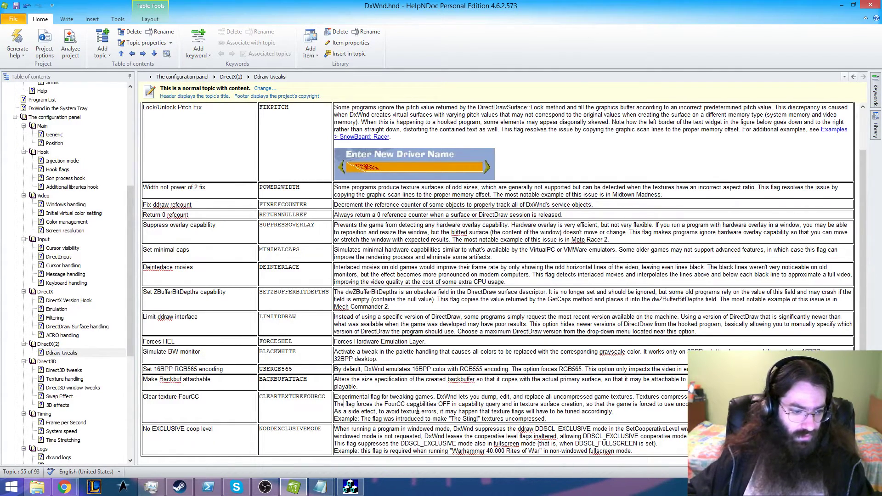
key(BackSpace)
text(is)
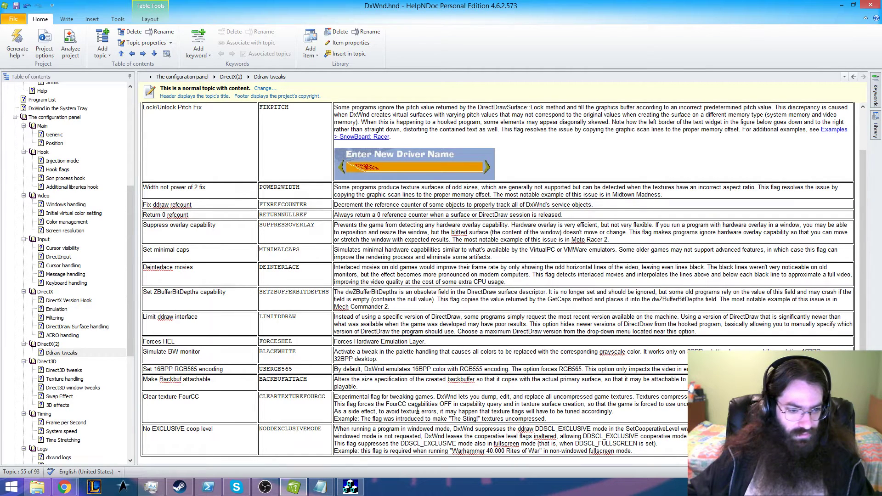
key(ctrl+Delete)
key(ctrl+Right)
key(ctrl+Right)
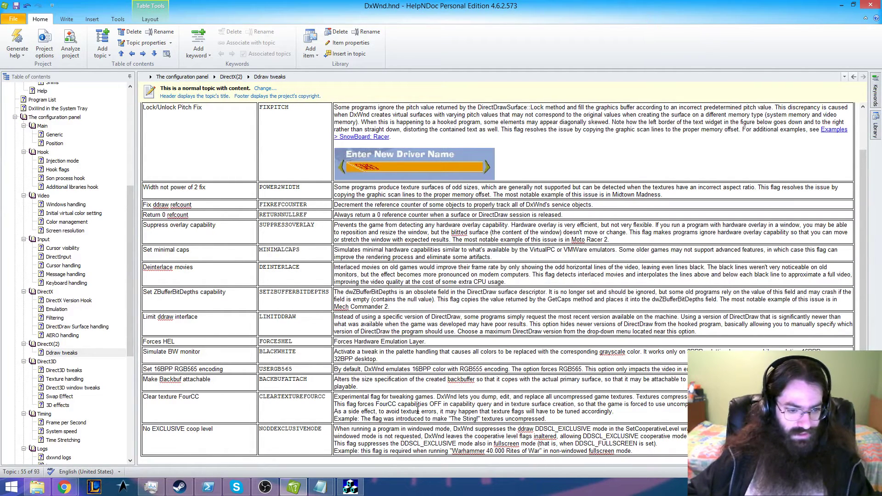
text(the)
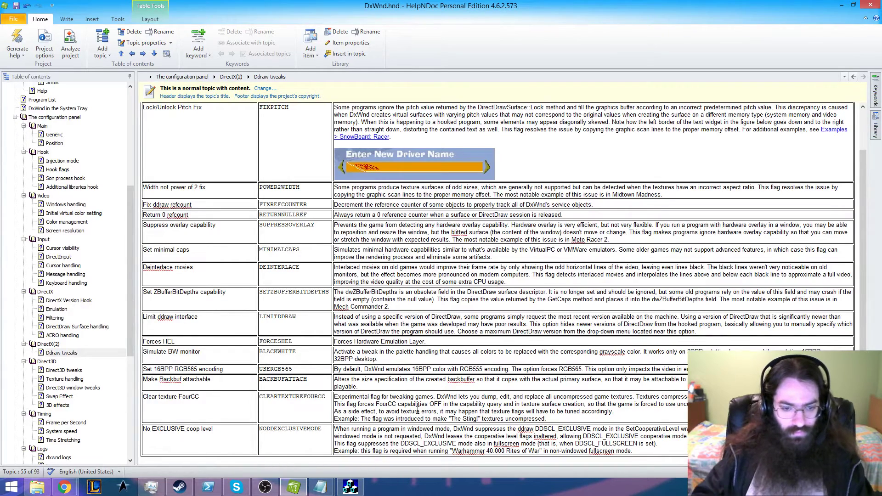
Split the sentence after "texture surface creation" and begin the new sentence with "This forces the game to use"
text(. This forces)
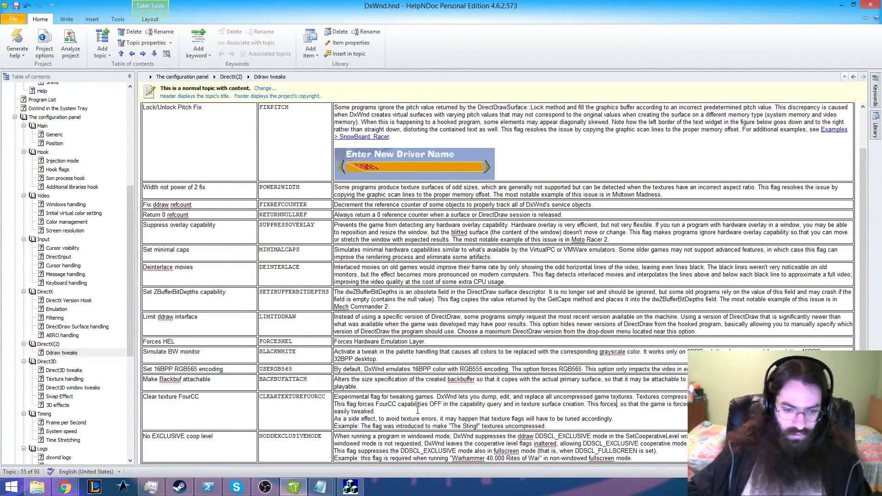
key(Delete)
key(Delete)
key(Delete)
key(Delete)
key(Delete)
key(Delete)
key(Delete)
key(Delete)
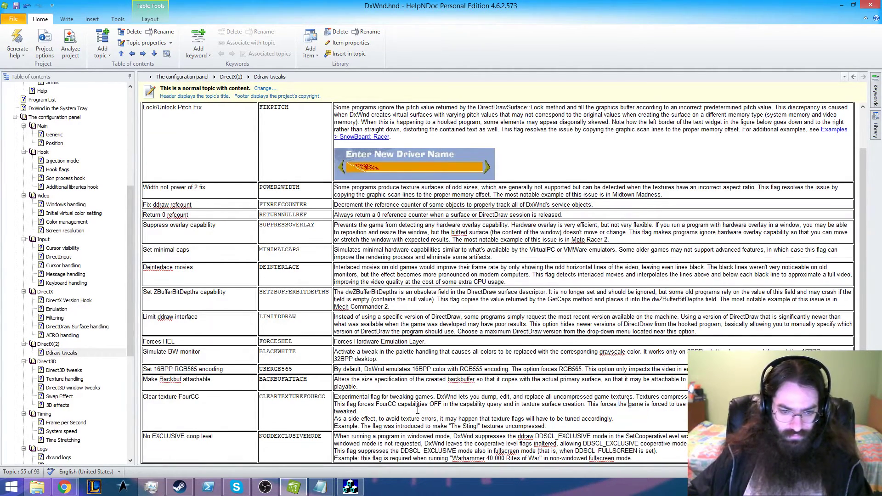
text(to)
key(Delete)
key(Delete)
key(Delete)
key(Delete)
key(Delete)
key(Delete)
key(Delete)
key(Delete)
key(Delete)
key(Delete)
key(Delete)
key(Delete)
key(Delete)
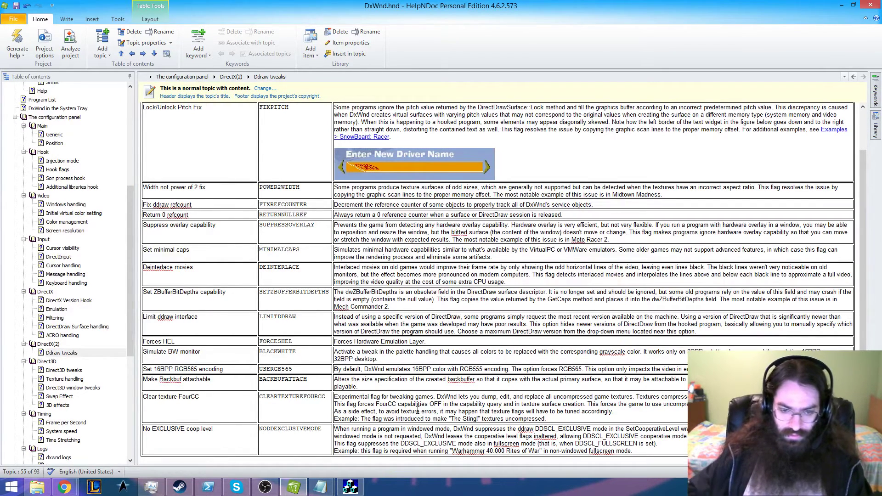
Move "uncompressed" after "plain" in the bitmap textures phrase, separating the two adjectives with a comma
key(Right)
key(Right)
key(Right)
key(Delete)
key(Delete)
key(Delete)
key(Delete)
key(Delete)
key(Delete)
key(Delete)
key(Delete)
key(Delete)
key(Delete)
key(Delete)
key(Delete)
key(Delete)
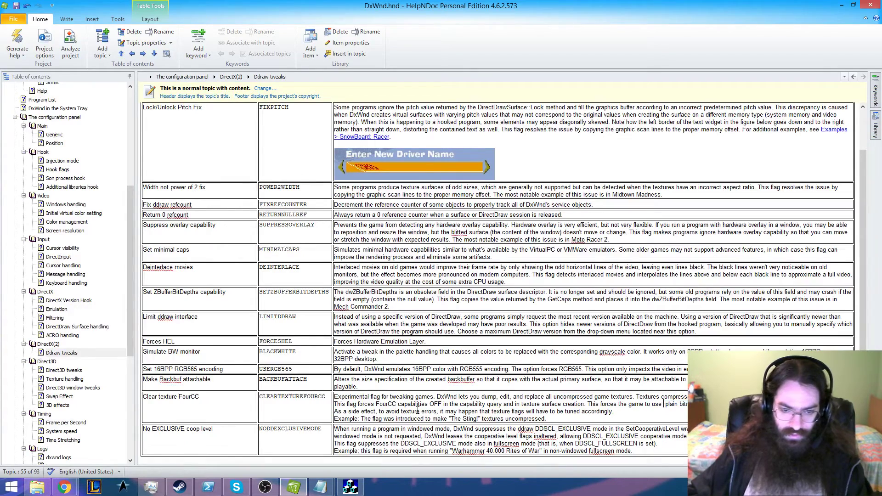
key(Right)
key(Right)
key(Right)
key(Right)
key(Right)
key(Right)
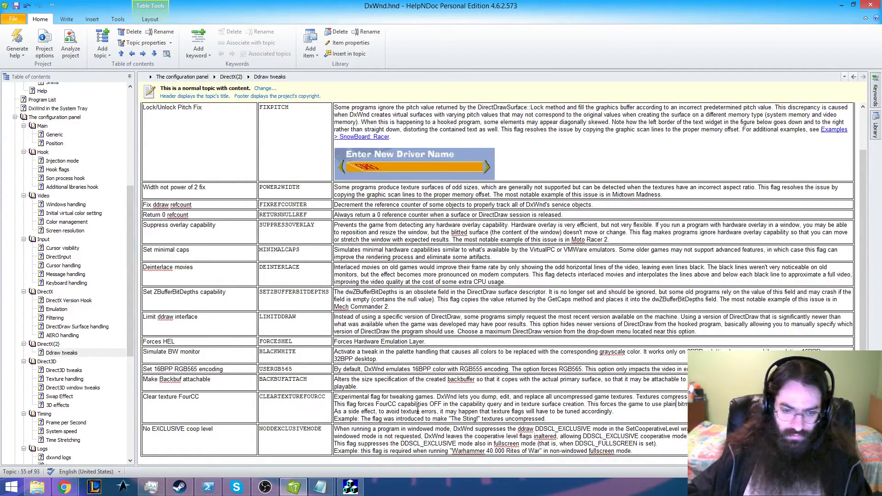
text(, unc)
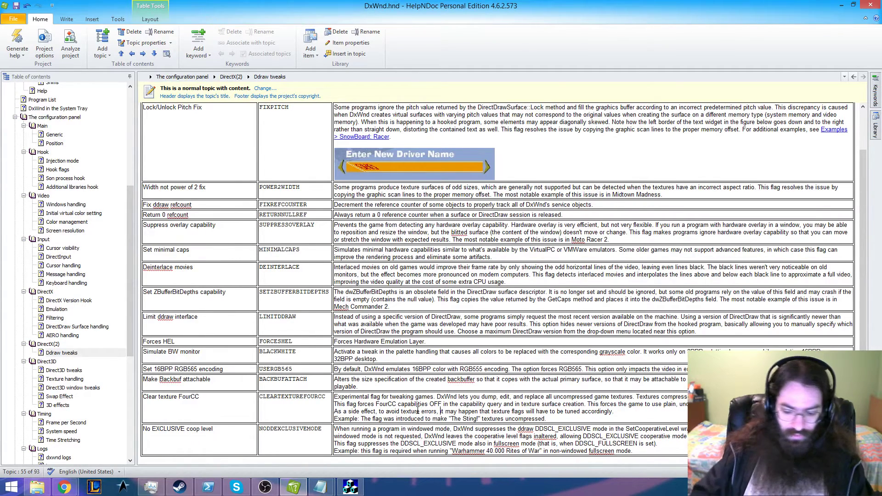
Replace "it may happen that" with "you may need to adjust" in the third line of the Clear texture FourCC description
key(BackSpace)
text(you may)
text( need to adjus)
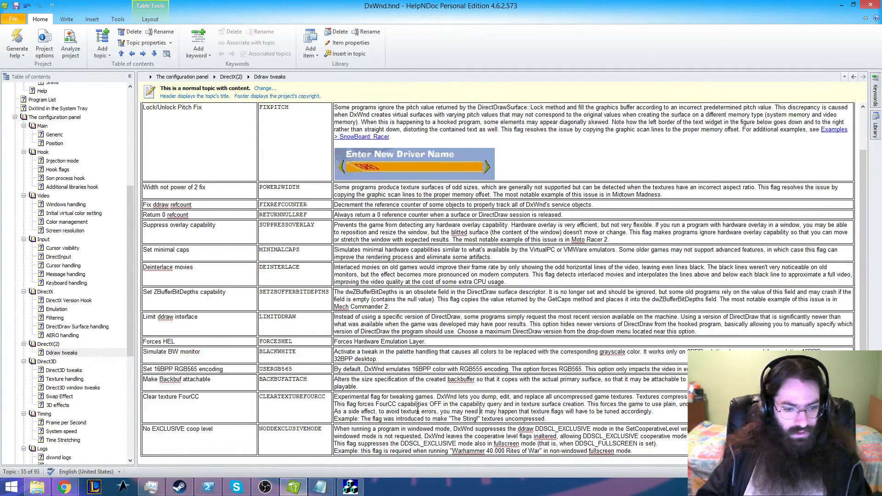
key(Delete)
key(Delete)
key(Delete)
key(Delete)
key(Delete)
key(Delete)
key(Delete)
key(Delete)
key(Delete)
key(Delete)
key(Delete)
key(Delete)
key(Delete)
key(Delete)
key(Delete)
key(Delete)
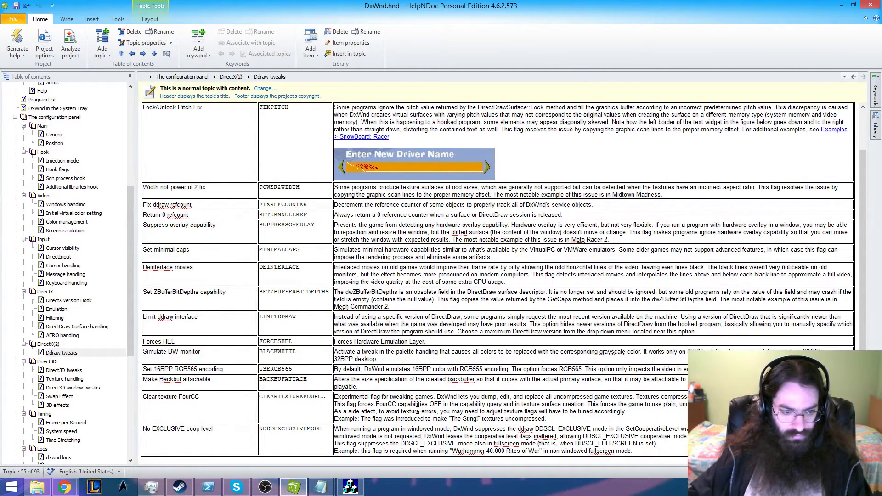
Trim the opening "As a side effect" and the ending so the line reads "To avoid texture errors, you may need to adjust texture flags."
key(Home)
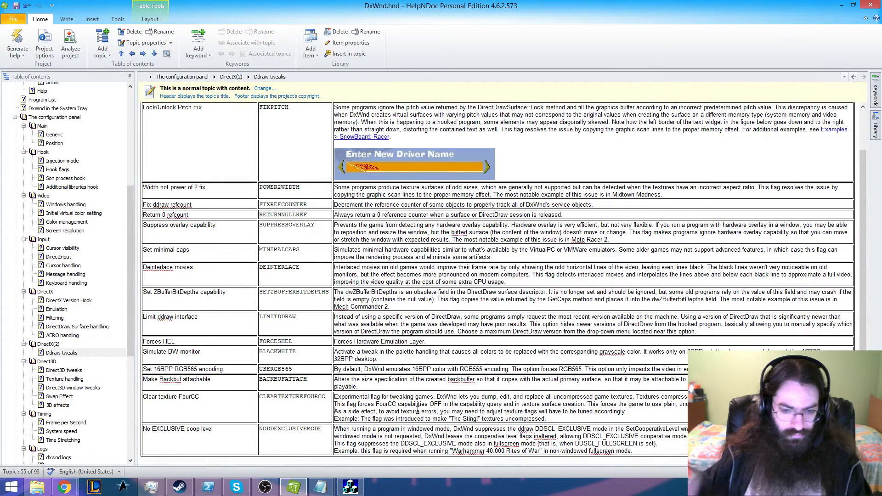
key(ctrl+Right)
key(Home)
key(ctrl+shift+Right)
key(ctrl+shift+Right)
key(ctrl+shift+Right)
key(ctrl+shift+Right)
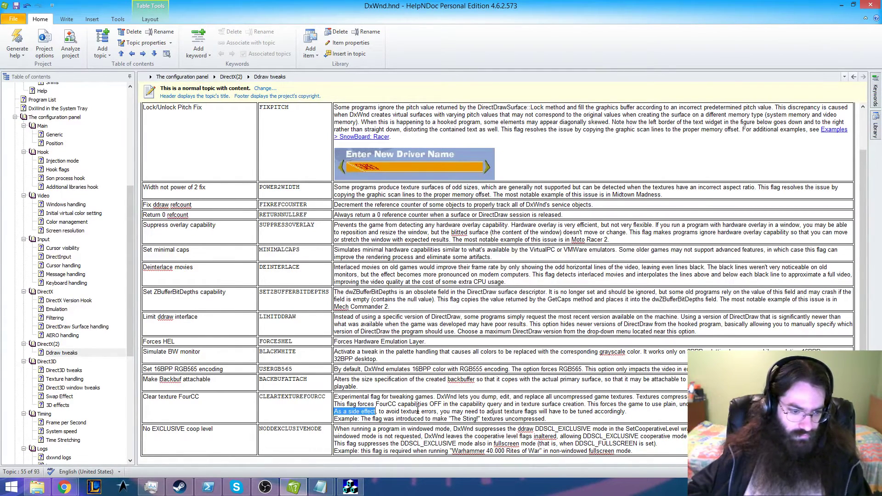
key(shift+Right)
key(shift+Right)
key(shift+Right)
text(T)
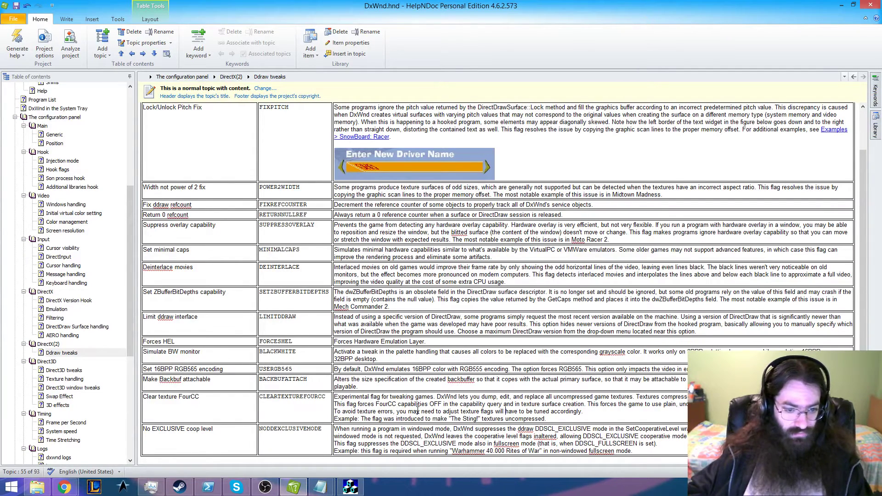
key(shift+End)
text(.)
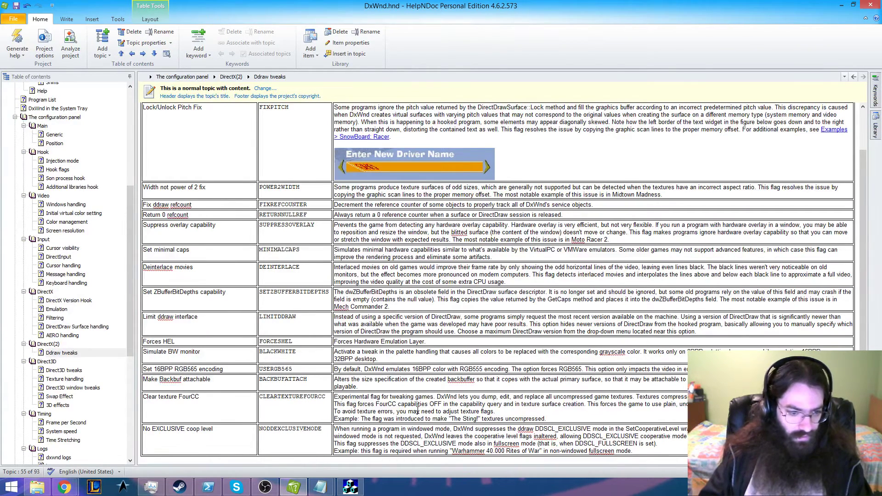
Join the Clear texture FourCC example line to the preceding sentence, remove "Example:", and begin it with "This flag was introduced"
key(Delete)
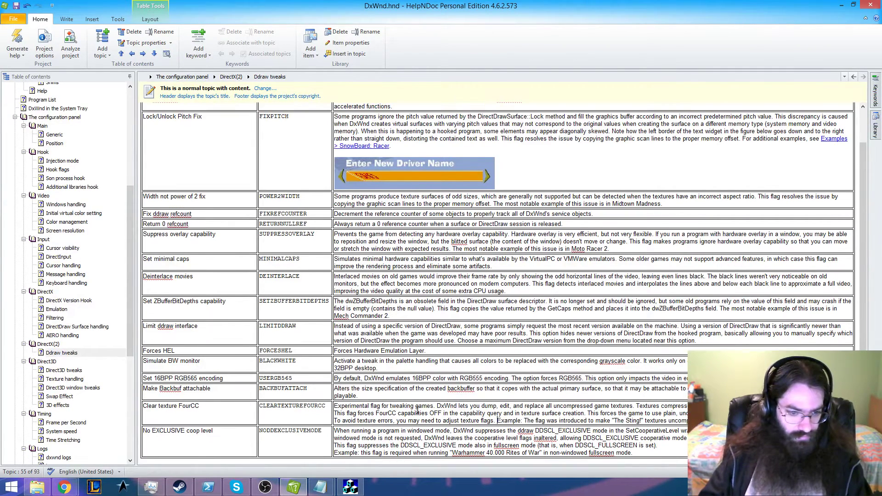
key(ctrl+shift+Right)
key(Delete)
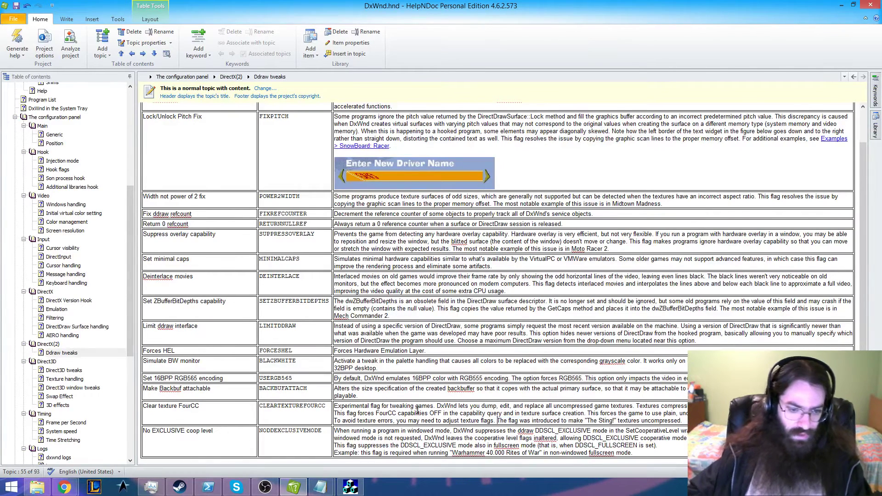
key(Right)
key(Right)
key(Delete)
text(is)
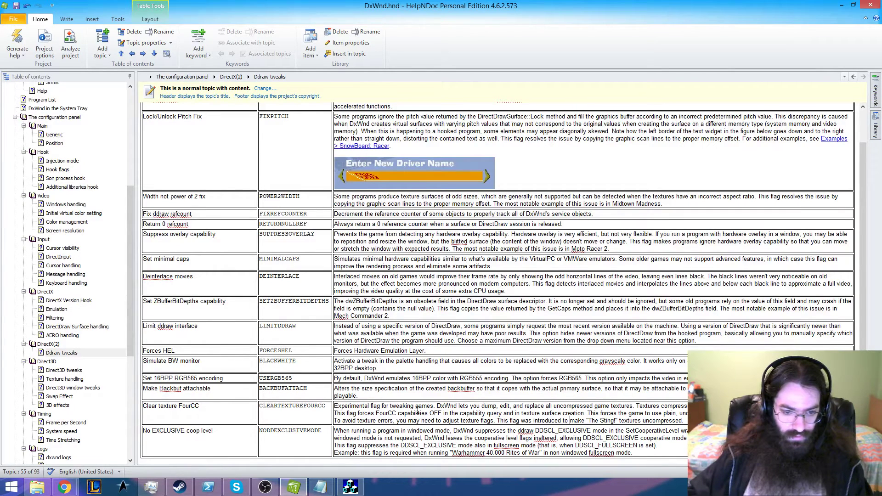
Reword the purpose of the flag's introduction as "to allow uncompressed textures for the game "The Sting!""
key(ctrl+shift+Right)
key(ctrl+shift+Right)
text(for the ga)
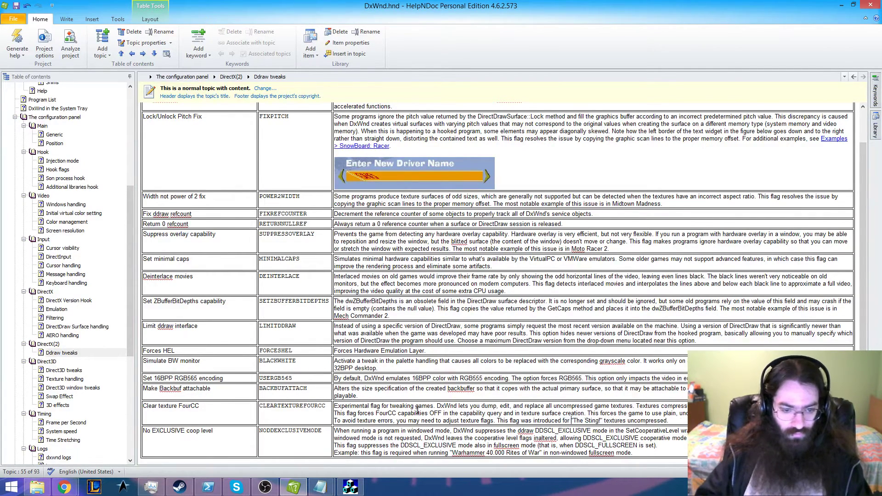
text(me)
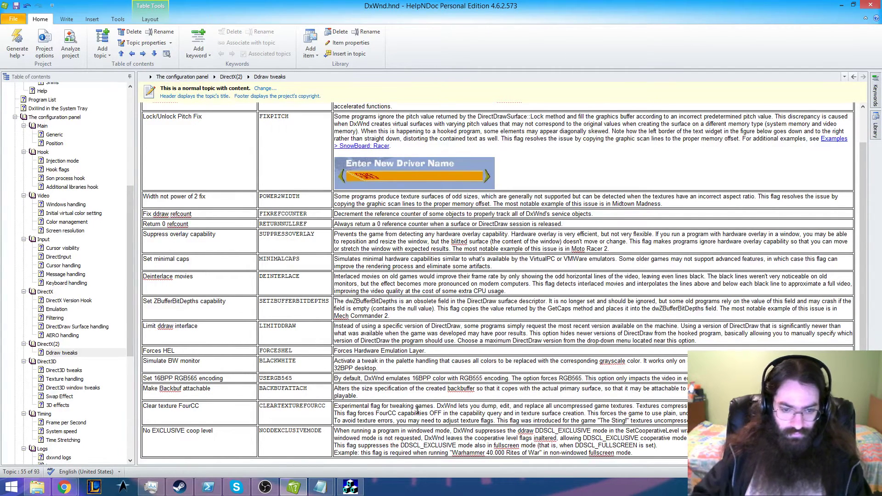
key(ctrl+Right)
key(ctrl+Right)
key(ctrl+shift+Right)
key(ctrl+shift+Right)
key(Delete)
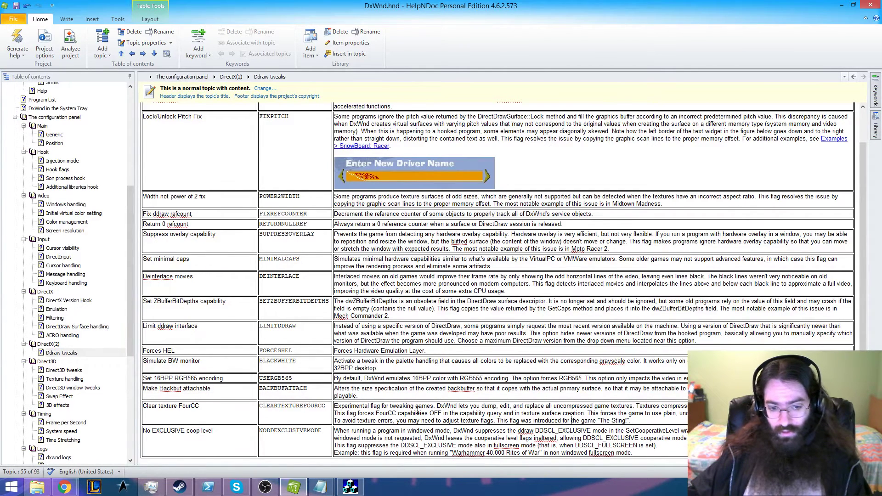
text(to allow un)
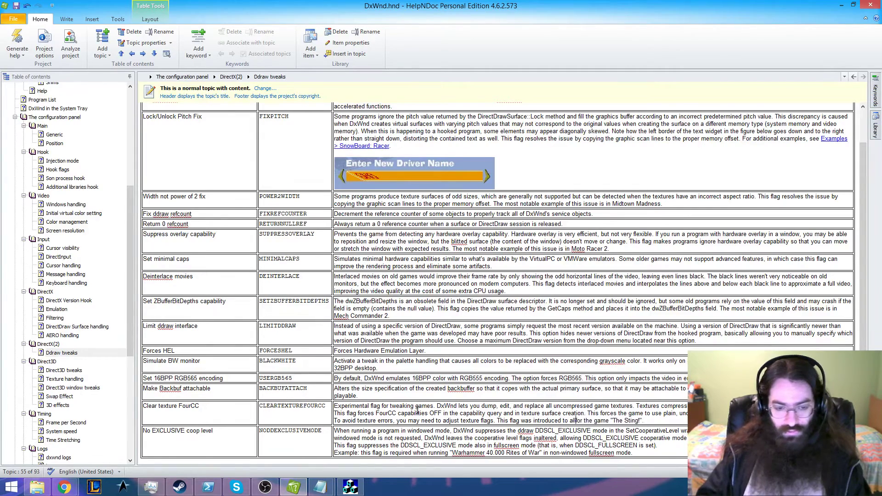
text(compres)
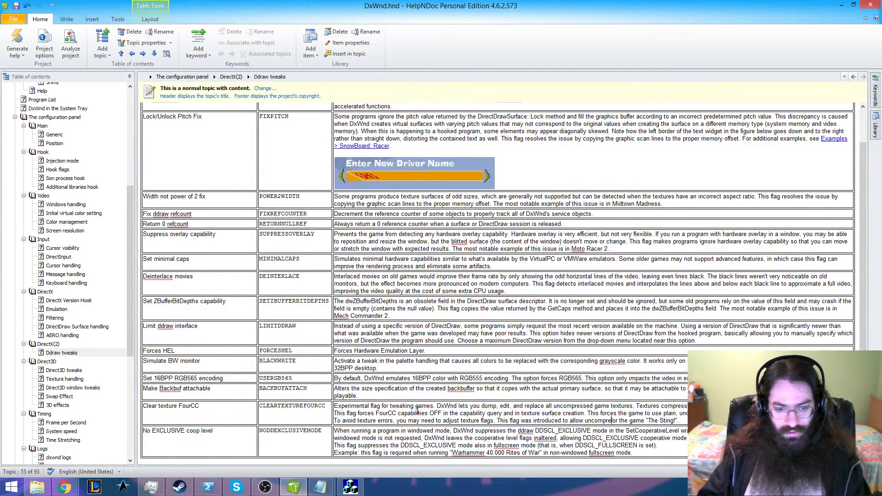
text(sed textures)
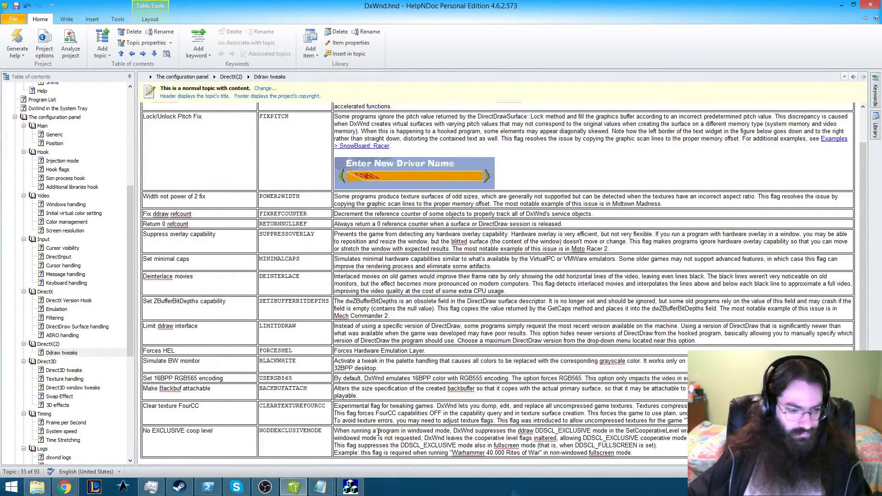
click(357, 430)
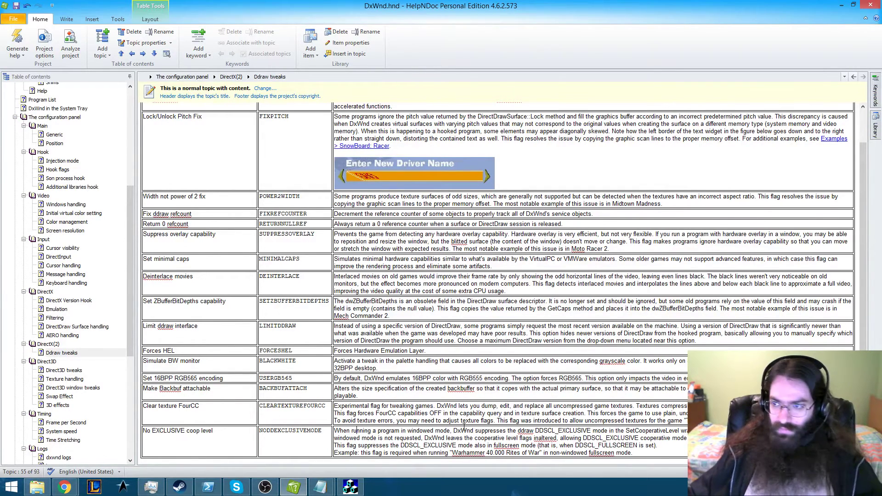
key(alt+Tab)
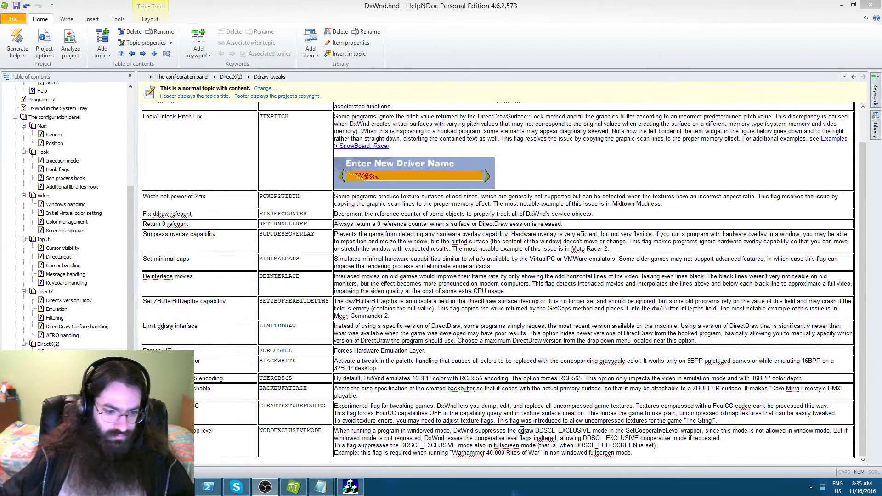
click(484, 430)
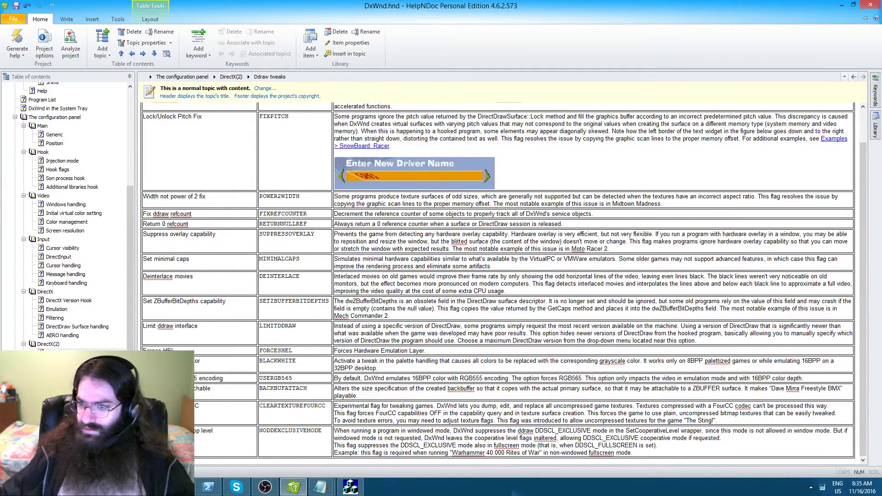
key(alt+Tab)
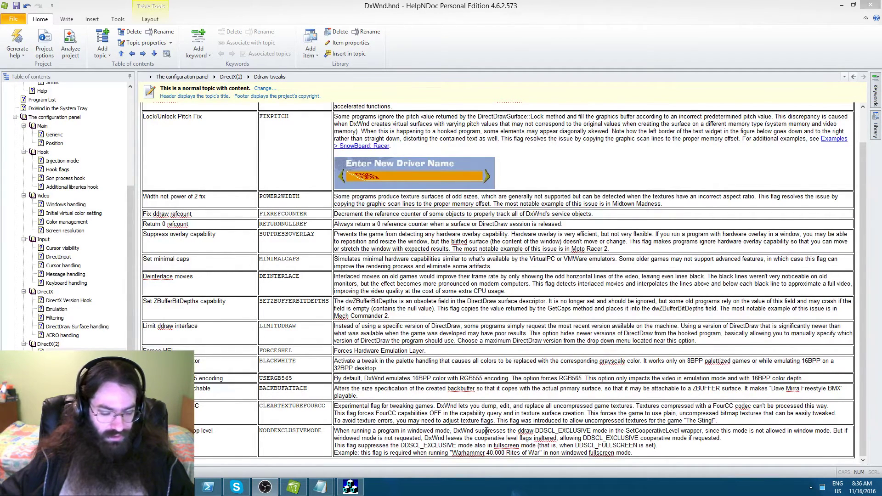
Replace "ddraw" with "DirectDraw" in the first sentence of the No EXCLUSIVE coop level description
click(520, 433)
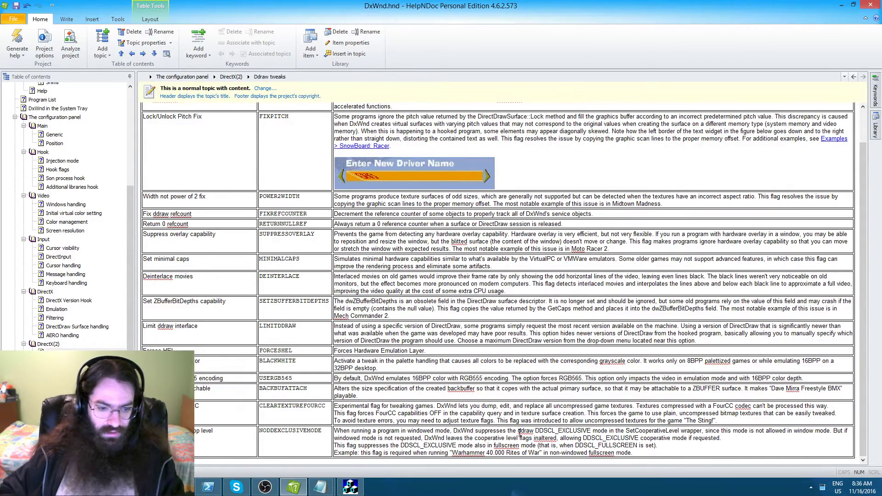
drag(518, 433, 522, 434)
text(DirectD)
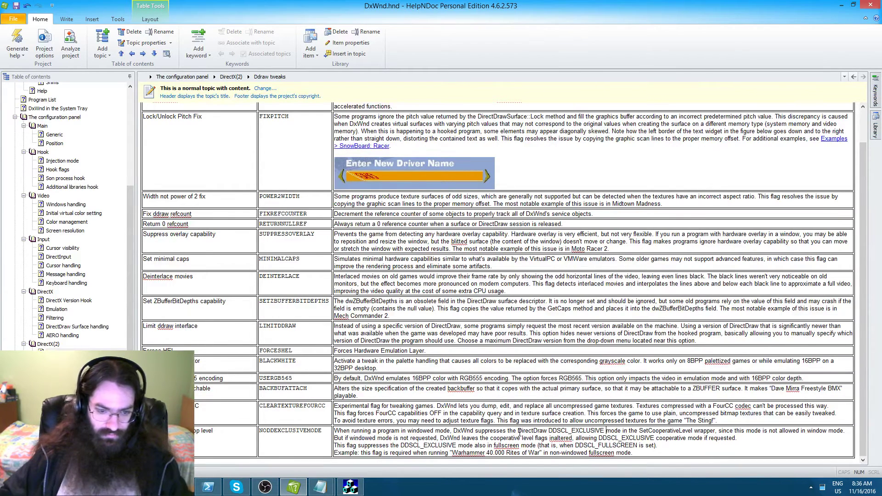
Apply the HTML Code style to the first DDSCL_EXCLUSIVE in the No EXCLUSIVE coop level description
key(ctrl+Right)
key(ctrl+shift+Right)
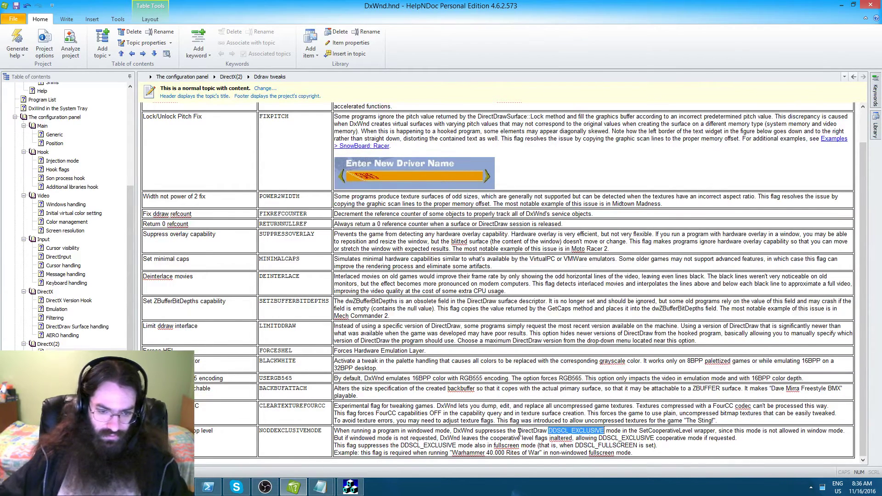
click(73, 21)
click(784, 55)
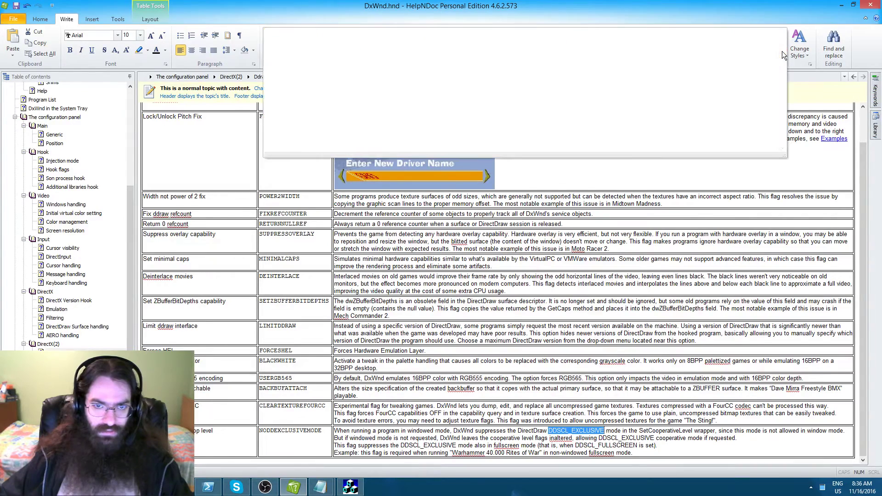
click(591, 88)
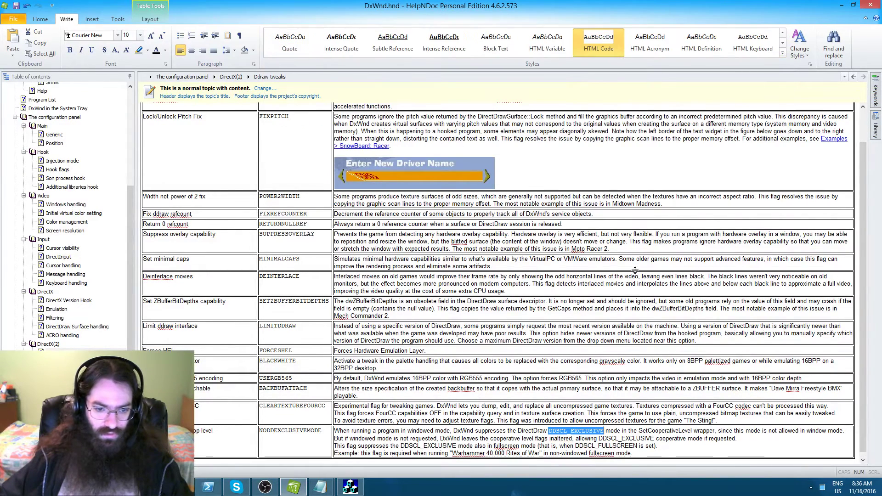
Apply the HTML Code style to SetCooperativeLevel in the same sentence
click(623, 430)
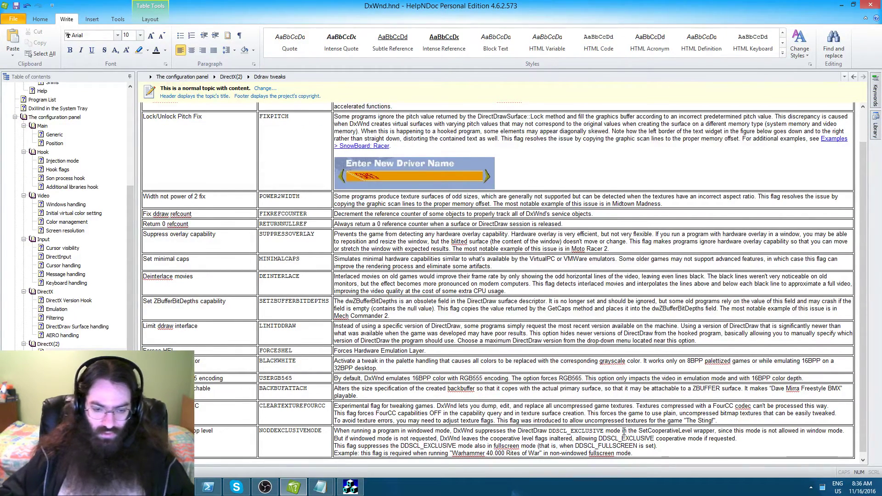
double_click(665, 431)
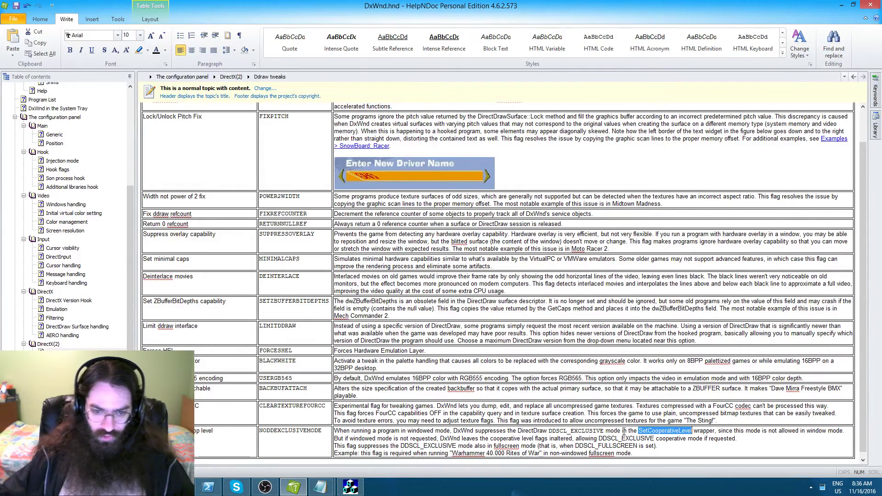
click(598, 42)
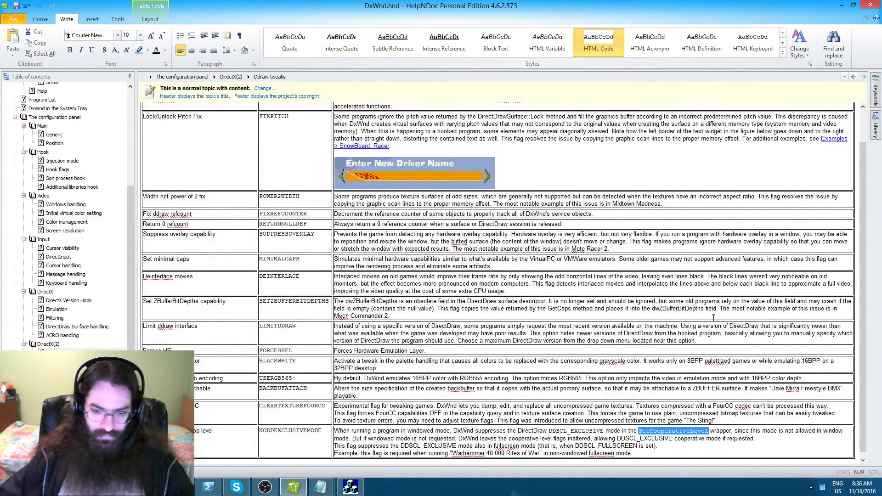
Correct "window mode" to "windowed mode" at the end of the first No EXCLUSIVE coop level sentence
key(ctrl+Right)
key(ctrl+Right)
key(ctrl+Right)
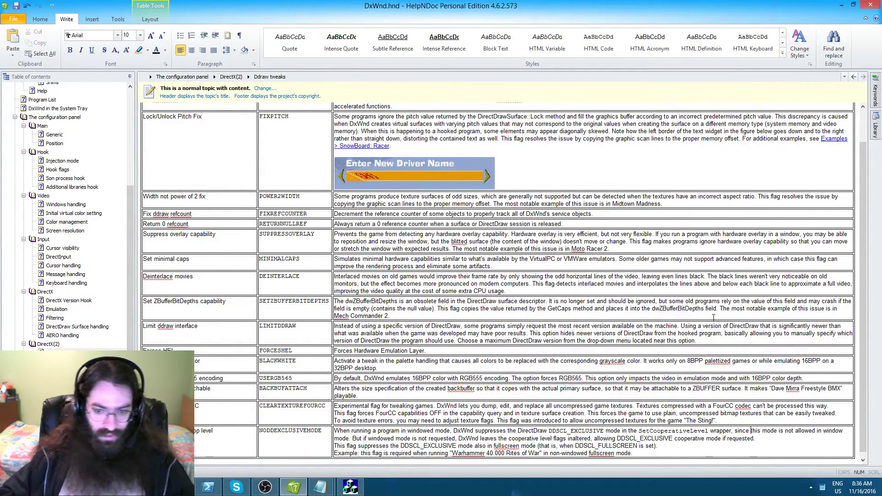
key(End)
text(ed)
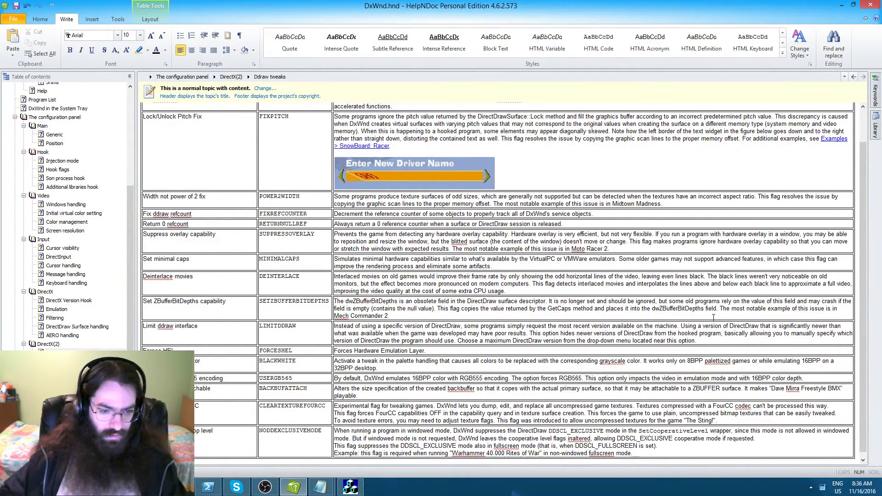
Replace "But if" with "However, if" at the start of the description's second sentence
key(ctrl+shift+Right)
key(ctrl+shift+Right)
key(shift+Left)
key(shift+Left)
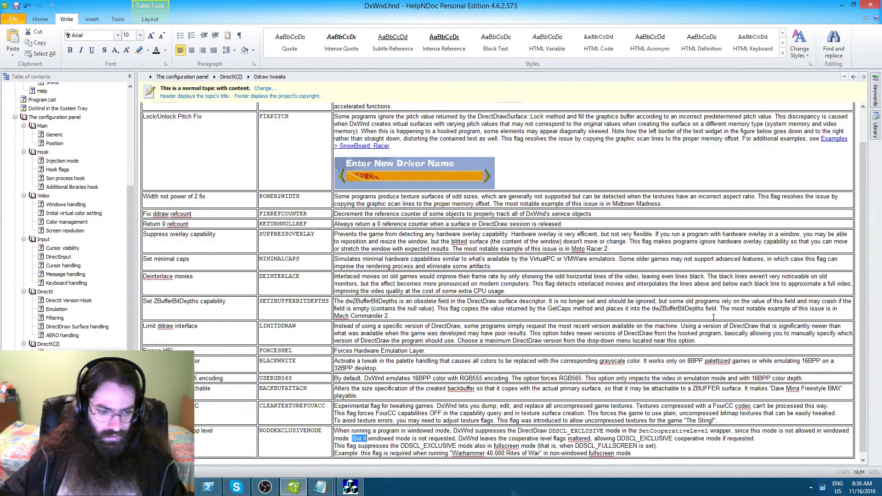
text(ever, i)
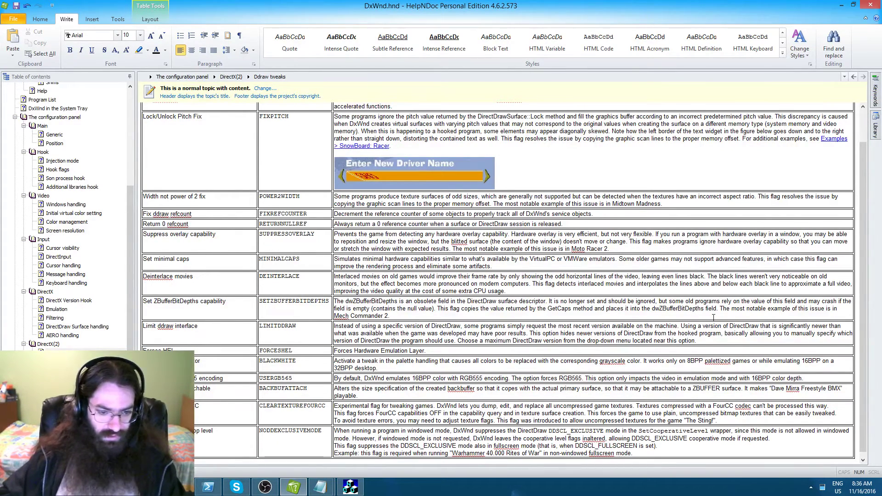
Replace the misspelled "inaltered" after "cooperative level flags" with "as they are"
key(ctrl+Right)
key(ctrl+Right)
key(ctrl+Right)
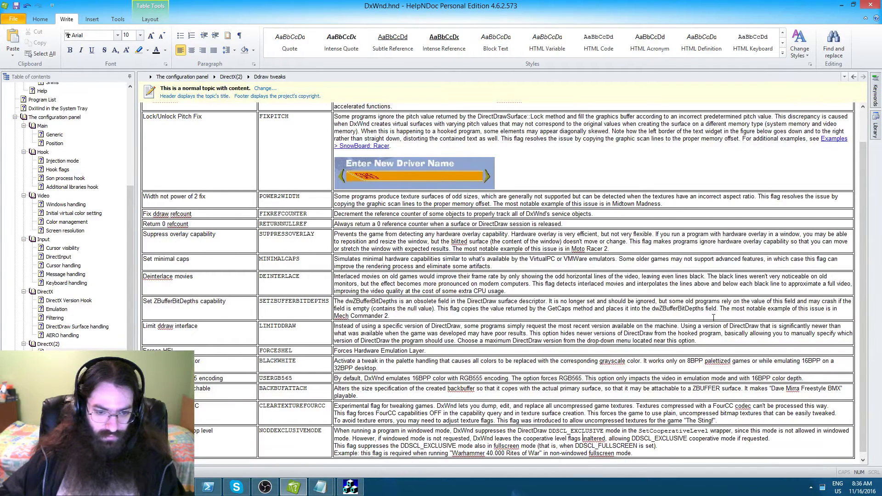
key(ctrl+Right)
key(ctrl+Right)
key(ctrl+shift+Left)
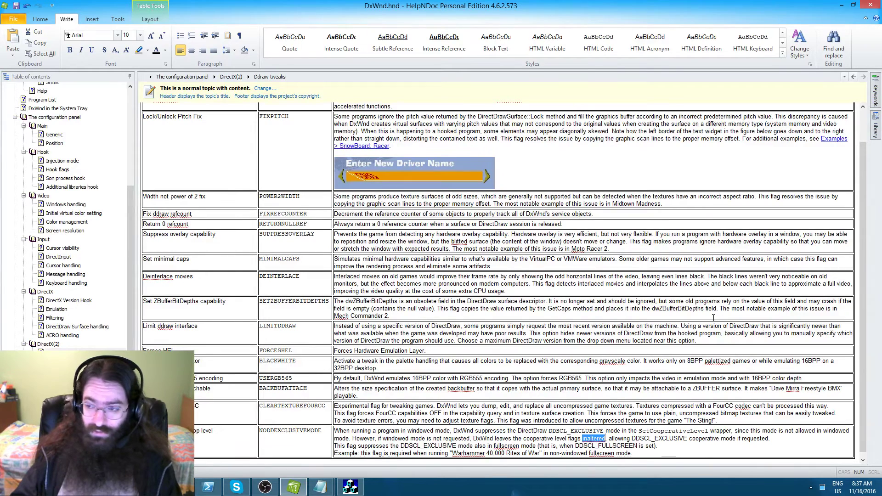
text(as they are)
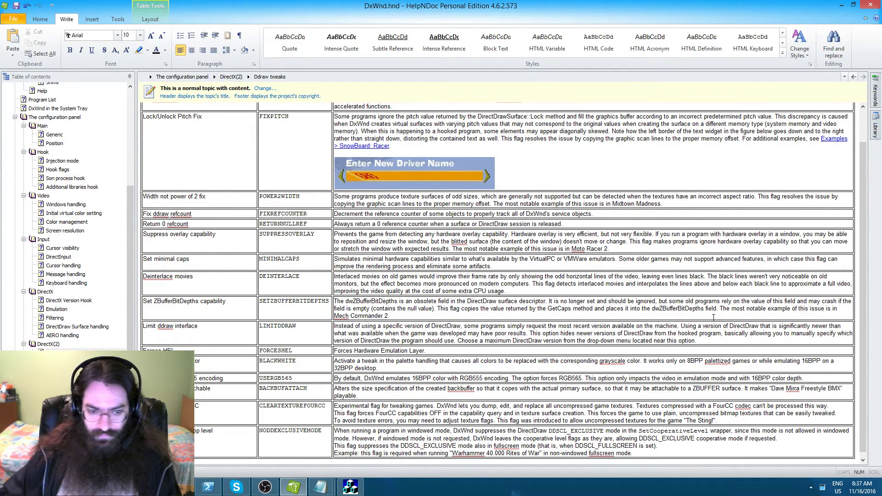
key(ctrl+Right)
key(ctrl+Right)
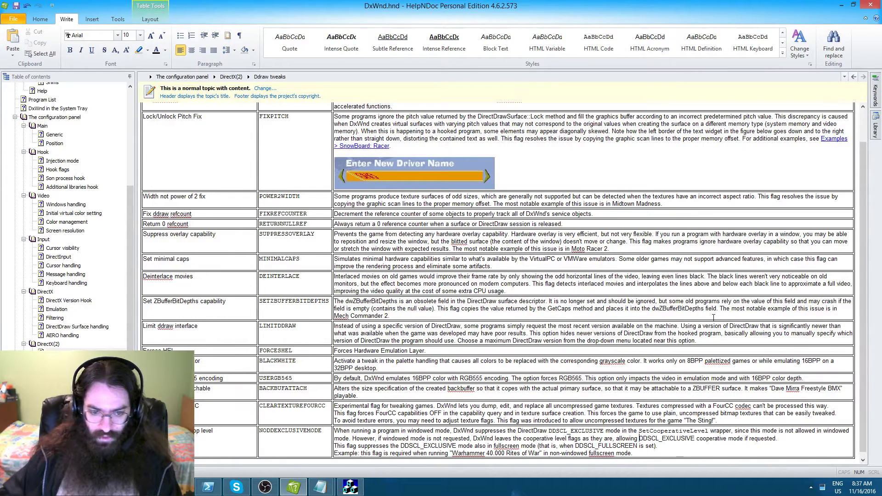
Apply the HTML Code style to DDSCL_EXCLUSIVE in the second sentence of the No EXCLUSIVE coop level description
key(ctrl+shift+Left)
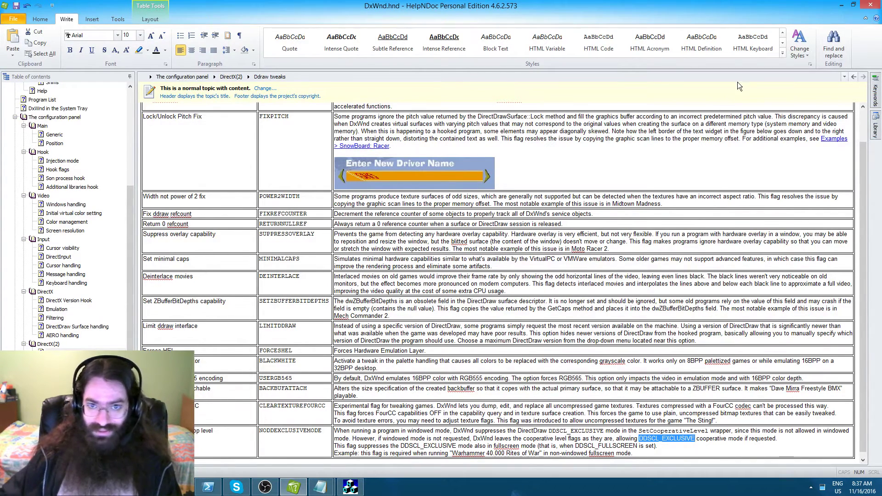
click(597, 41)
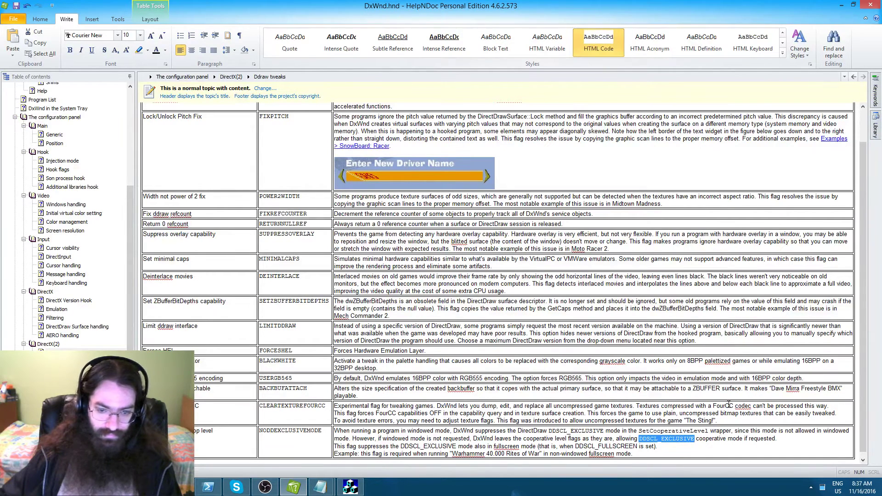
Join the third sentence to the preceding line and reword it to "This flag also suppresses the", removing the second "also" after "mode"
click(780, 439)
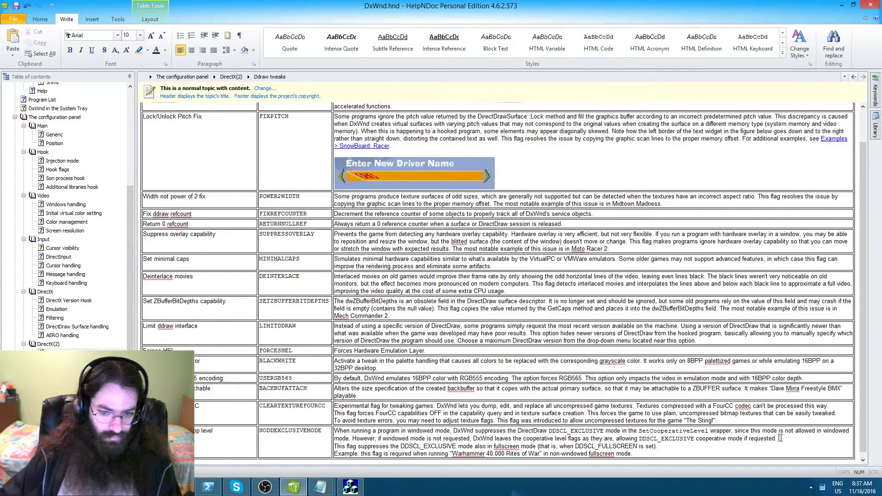
key(Delete)
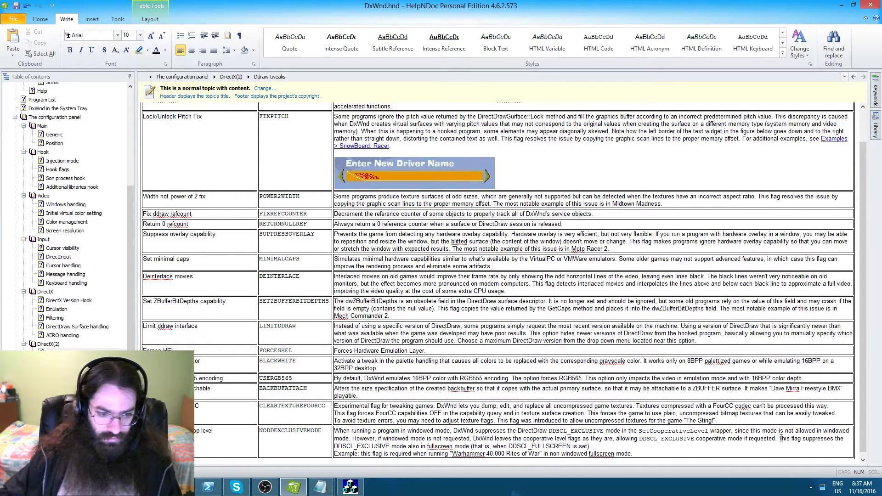
text(also)
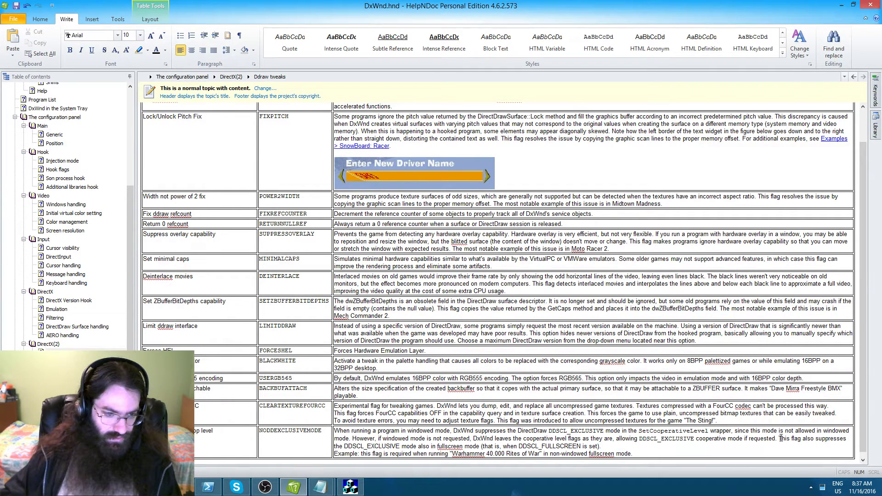
key(BackSpace)
key(BackSpace)
key(BackSpace)
key(BackSpace)
key(BackSpace)
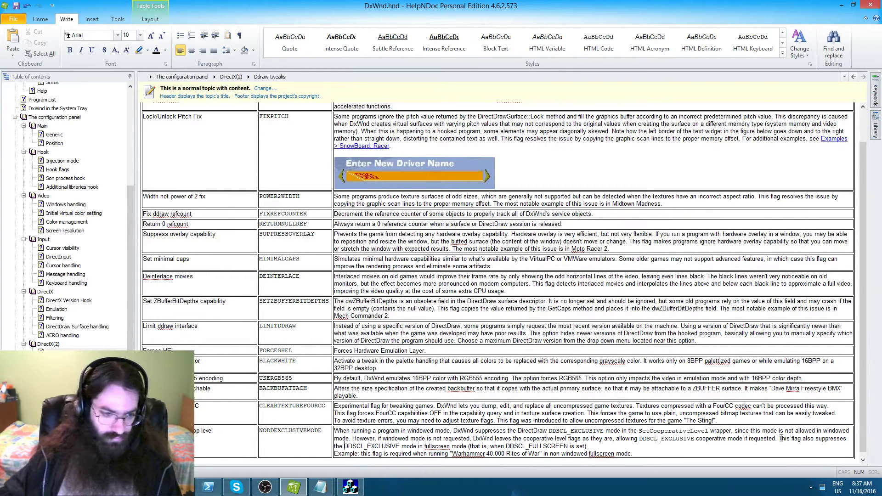
Apply the HTML Code style to DDSCL_EXCLUSIVE and DDSCL_FULLSCREEN in the third sentence of the description
key(ctrl+shift+Left)
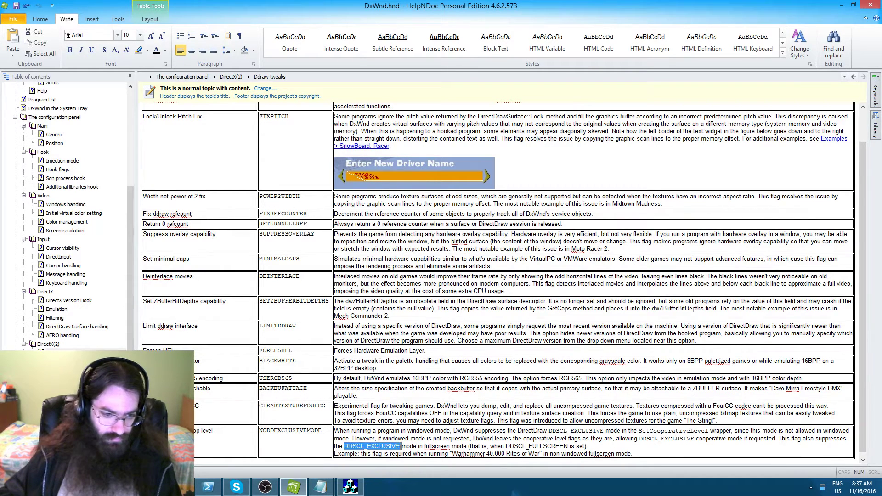
click(605, 43)
key(ctrl+Right)
key(ctrl+Right)
key(ctrl+Right)
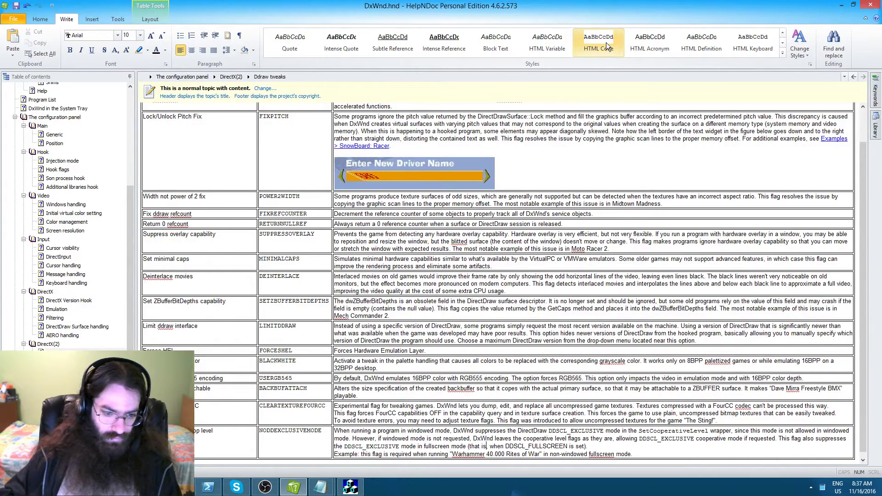
key(ctrl+shift+Left)
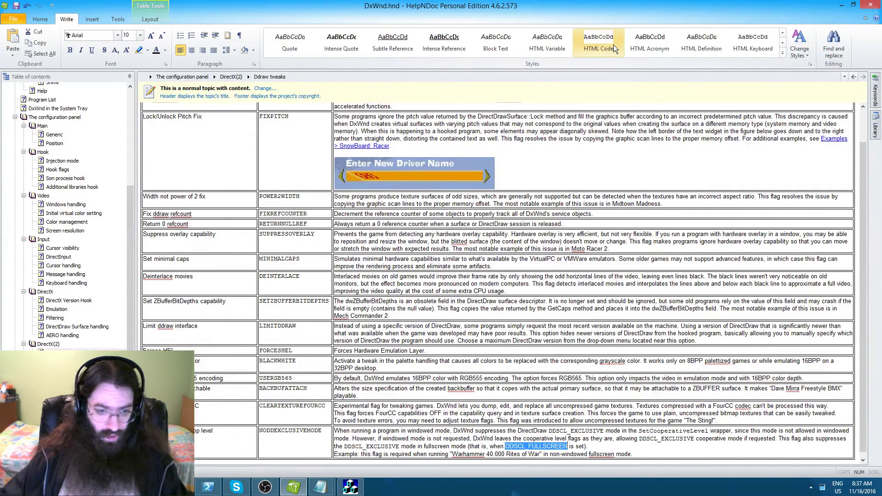
click(601, 42)
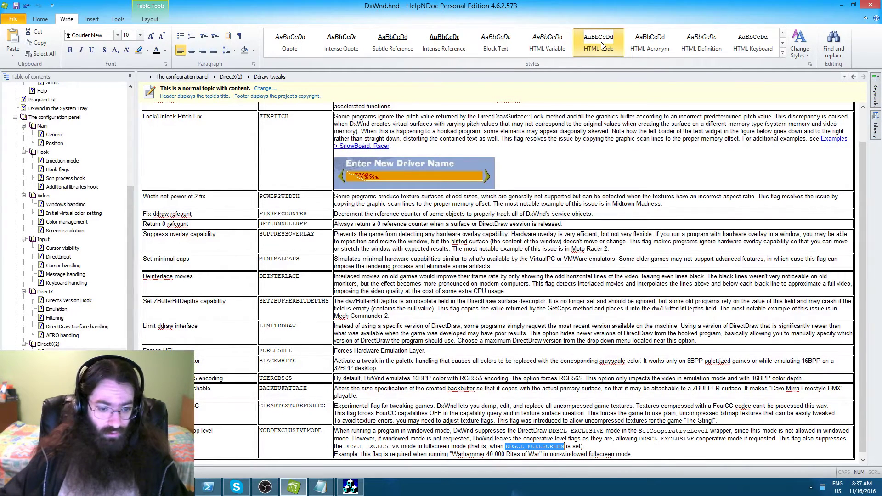
click(597, 445)
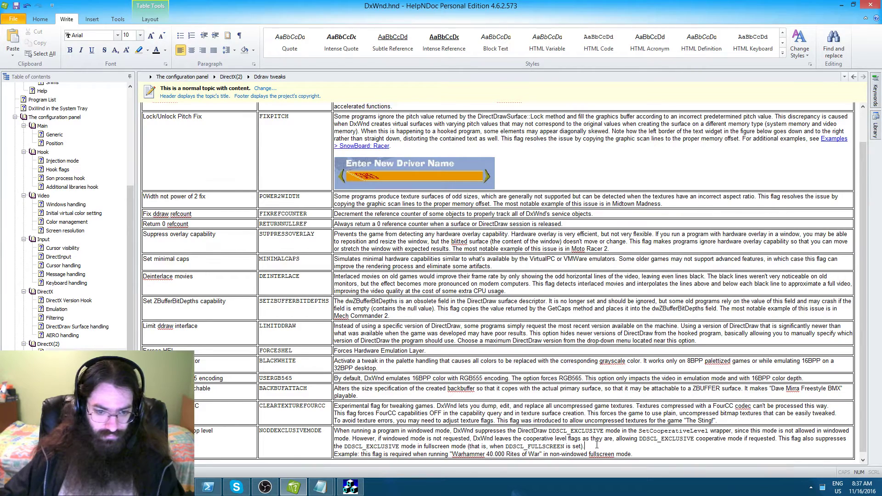
Join the example line to the paragraph and change its opening "Example: this flag" to "This flag"
click(496, 421)
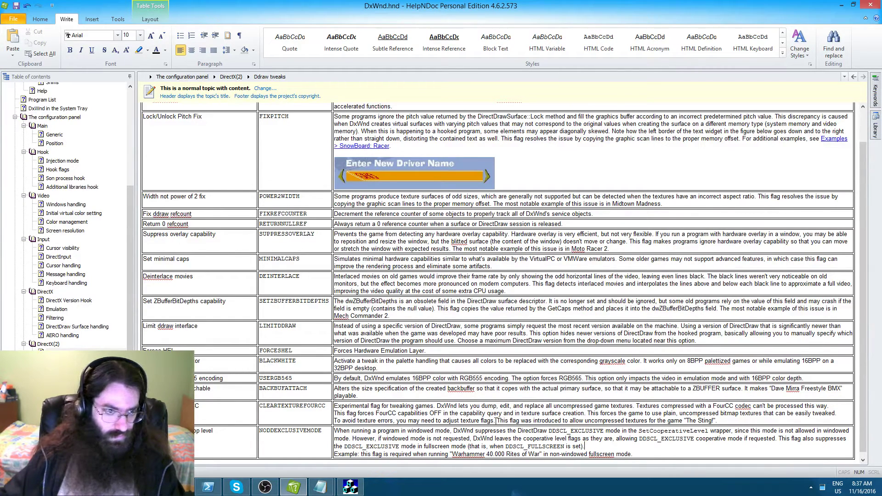
scroll(548, 387, up, 1)
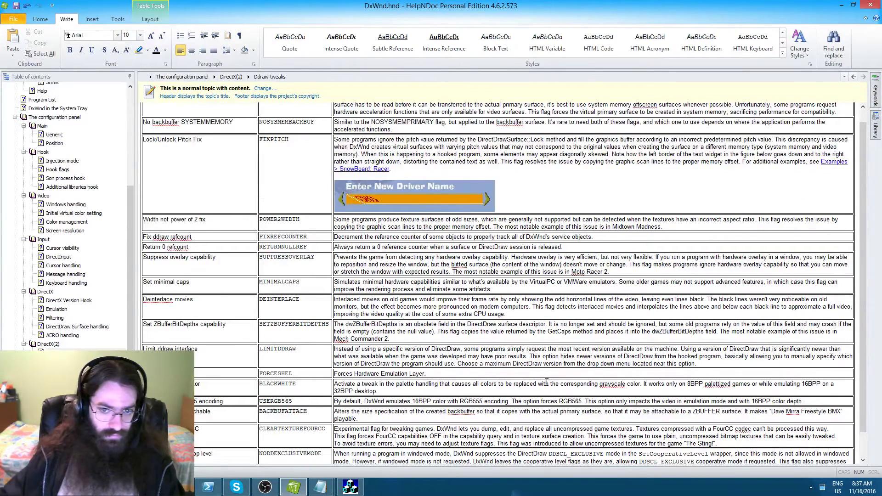
scroll(547, 383, down, 1)
click(591, 443)
key(Delete)
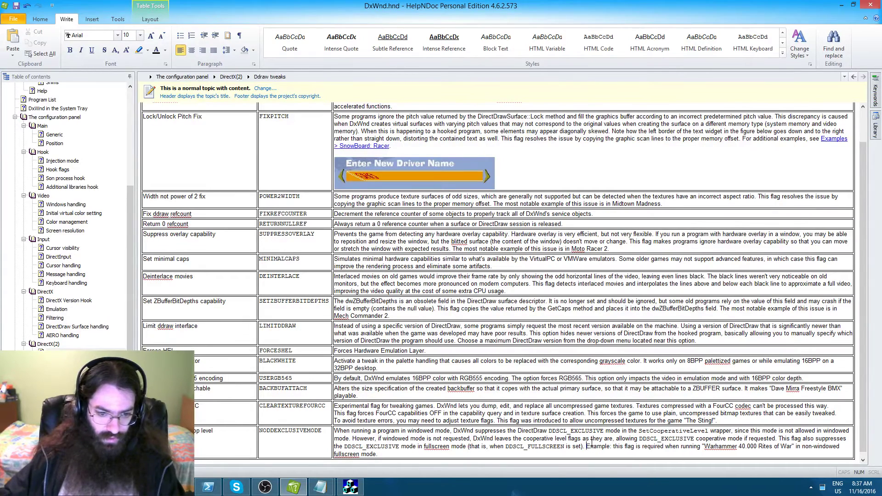
double_click(591, 443)
key(shift+Right)
key(shift+Right)
key(shift+Right)
key(Delete)
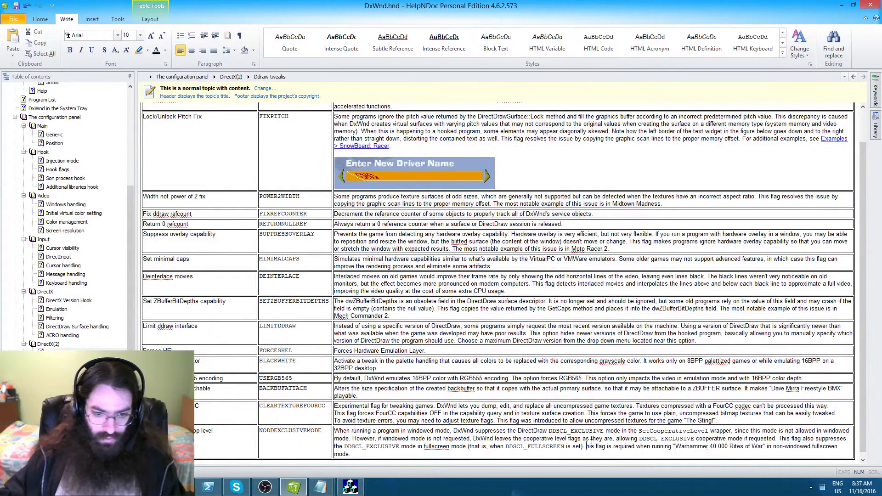
text(T)
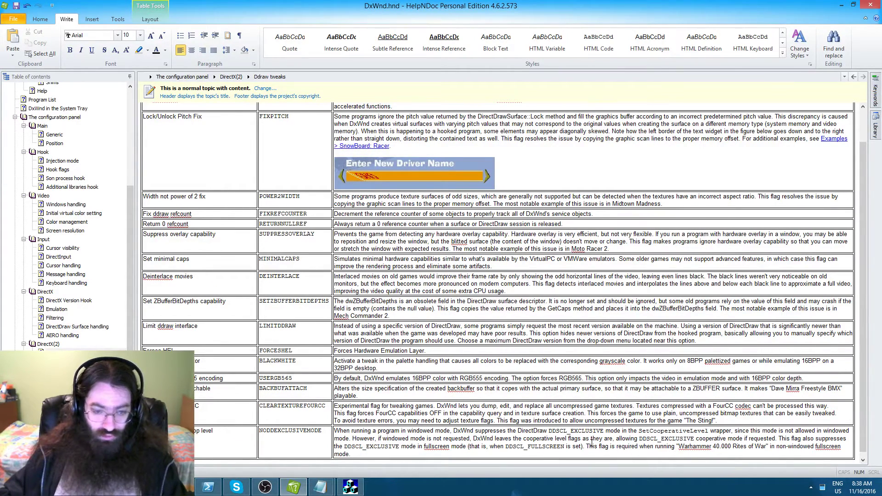
Change the number in the Warhammer game title to "40,000", using a comma as the thousands separator
key(ctrl+Right)
key(ctrl+Right)
key(ctrl+Right)
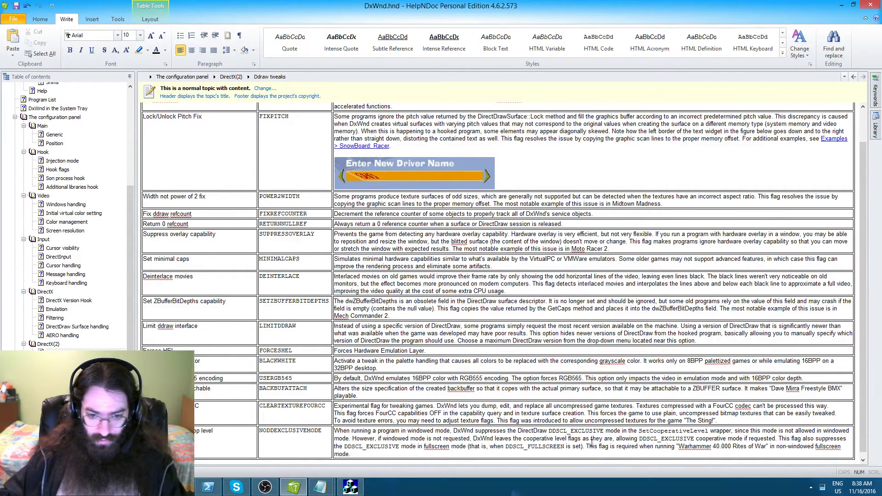
key(shift+Right)
key(shift+Right)
key(shift+Right)
key(shift+Right)
text(,000)
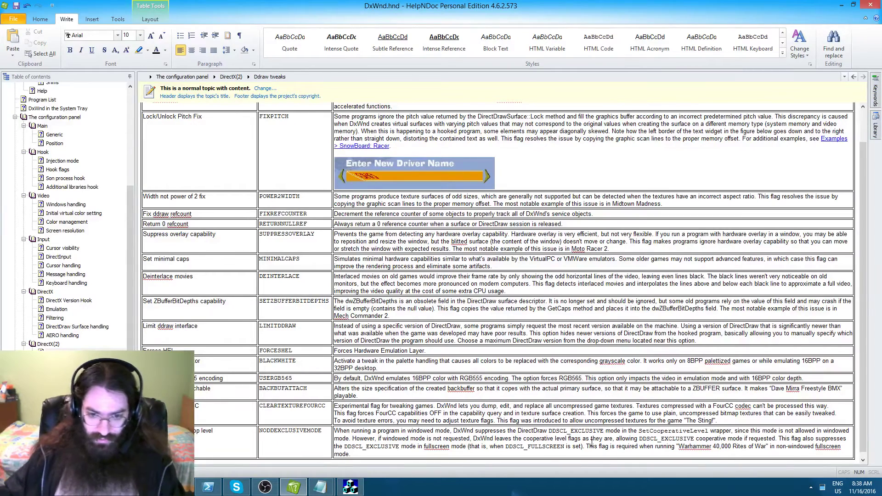
key(ctrl+Right)
key(ctrl+Right)
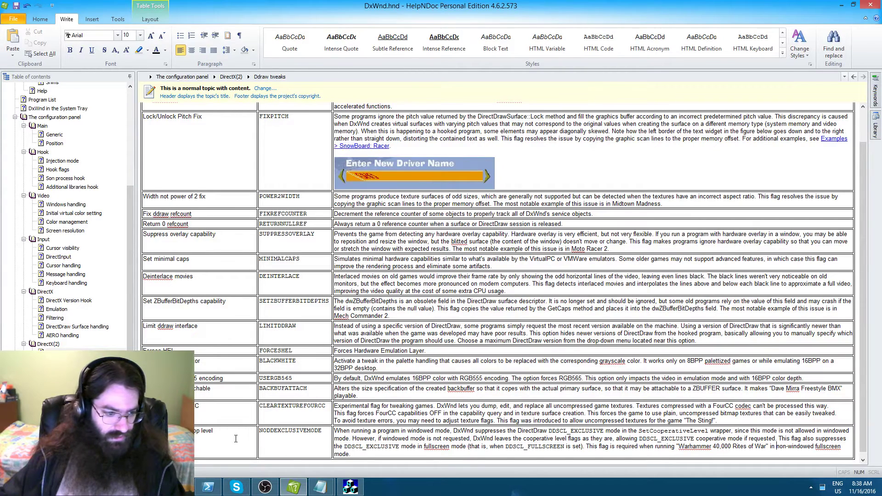
Switch to the web browser and search in a new tab for "warhammer 40000 rites of war" to check the game's official title
click(94, 487)
click(161, 437)
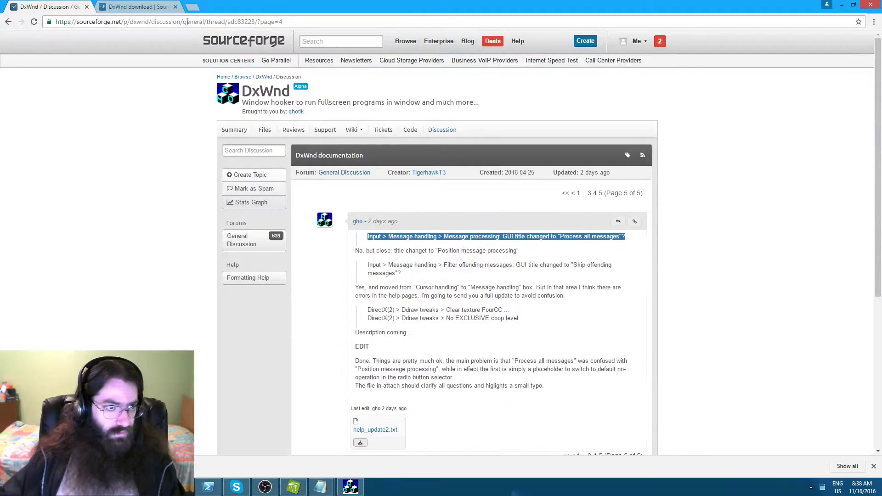
click(191, 6)
text(warha)
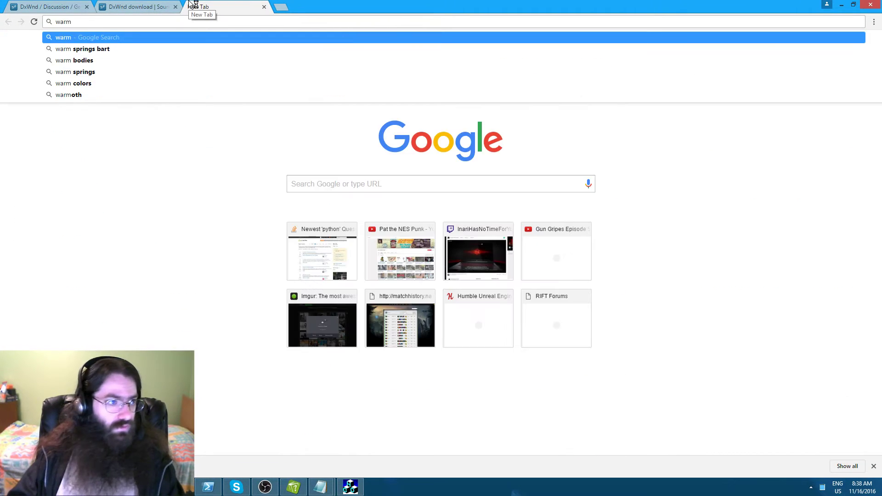
text(mmer 40)
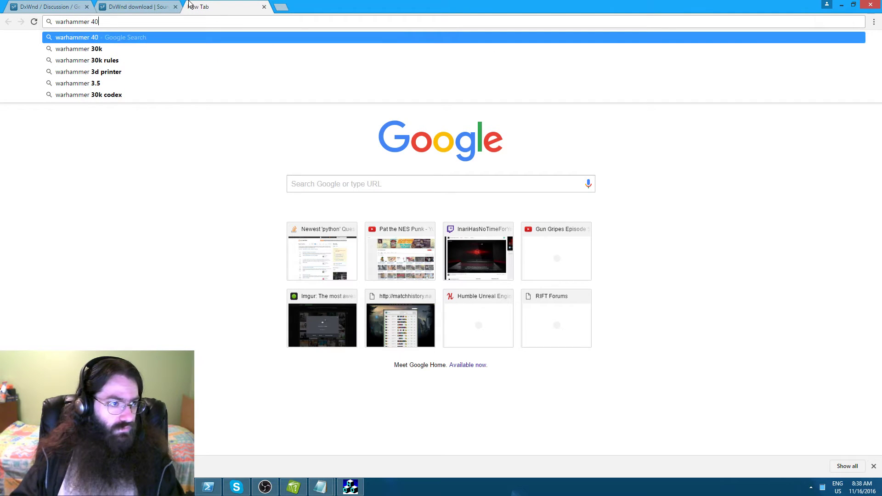
text(000 rites )
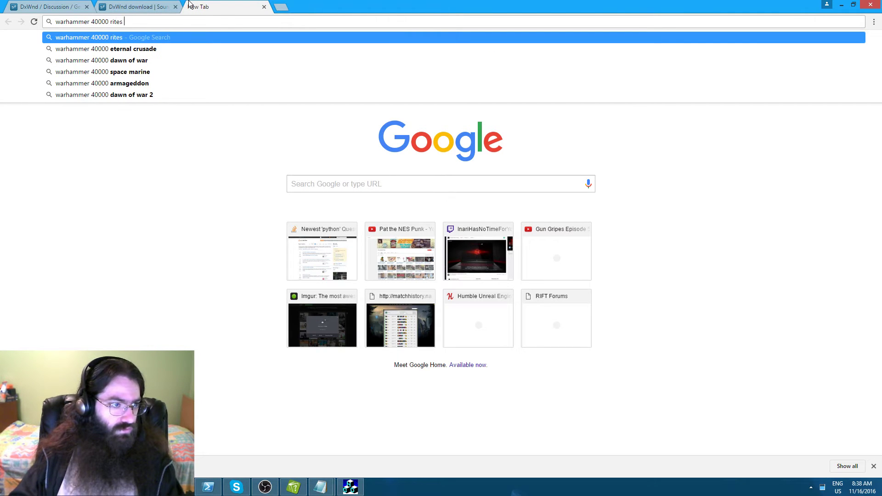
text(of war)
key(Return)
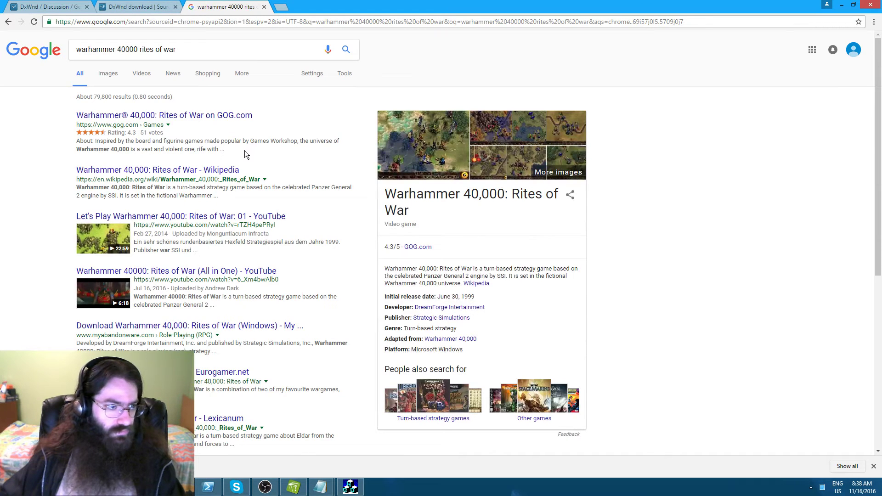
Return to HelpNDoc and insert a colon after "Warhammer 40,000" in the game title
key(alt+Tab)
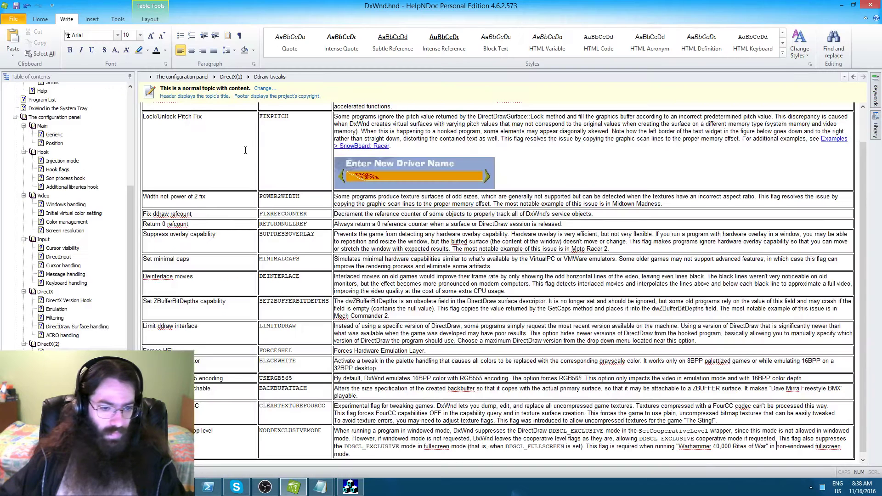
click(732, 446)
text(:)
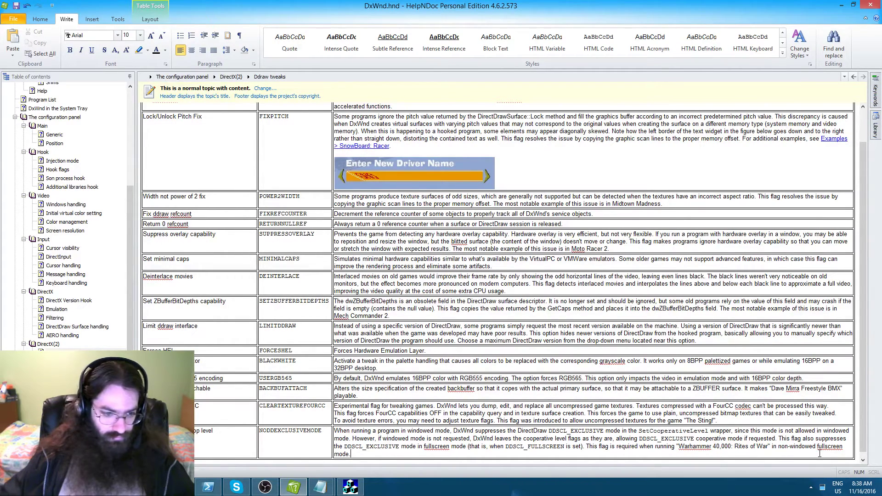
Bring up the developer's help_update2.txt notes in Notepad and close them
scroll(817, 454, down, 1)
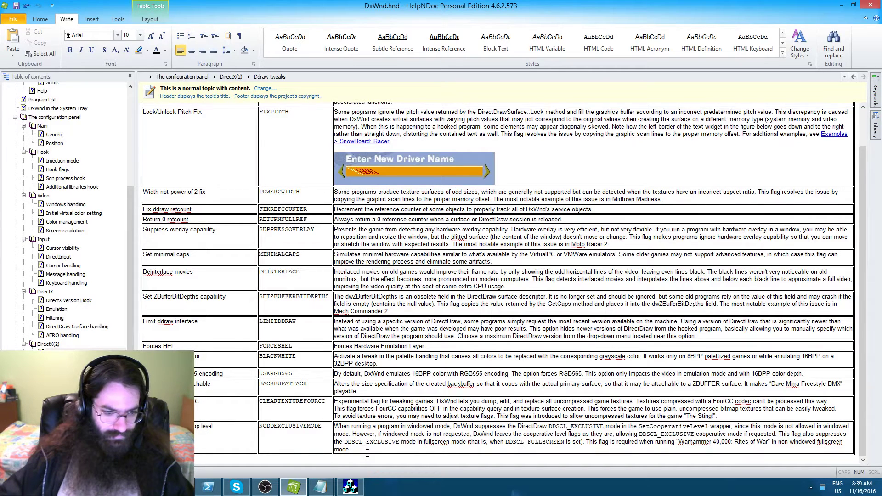
mouse_move(320, 486)
click(283, 421)
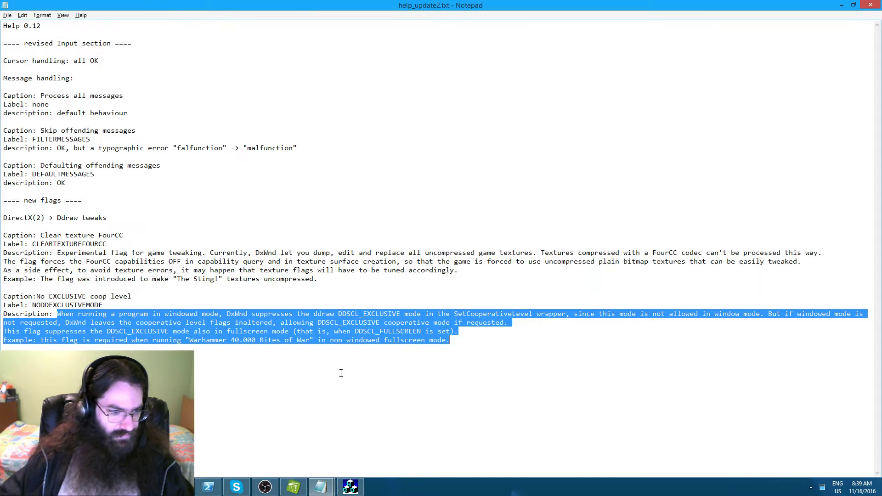
click(548, 364)
click(871, 5)
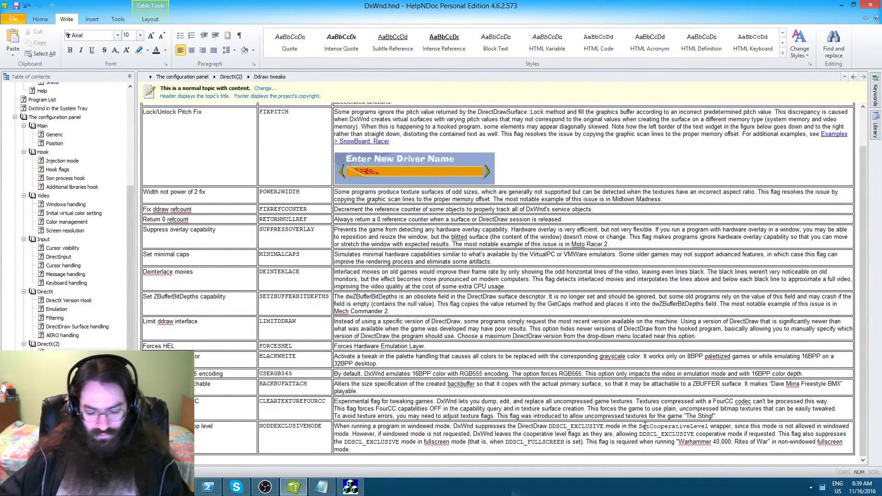
Save the DxWnd help project and generate its documentation with the HTML build enabled
key(ctrl+s)
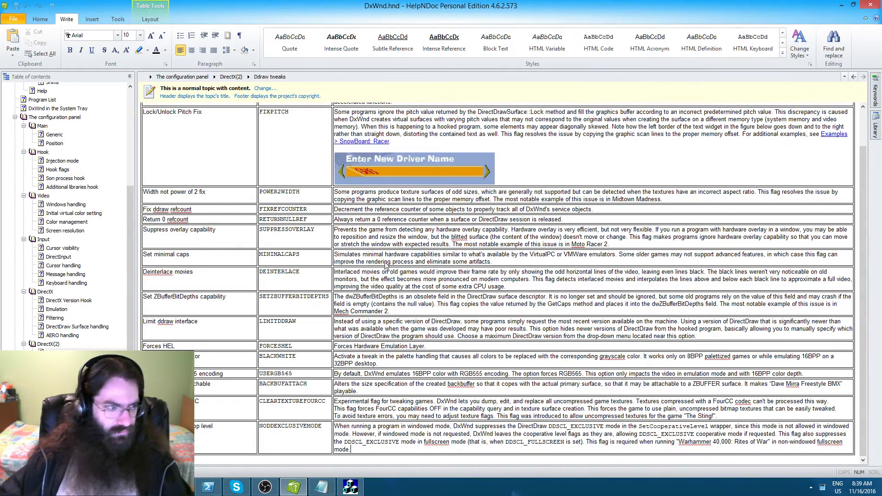
click(15, 20)
click(37, 18)
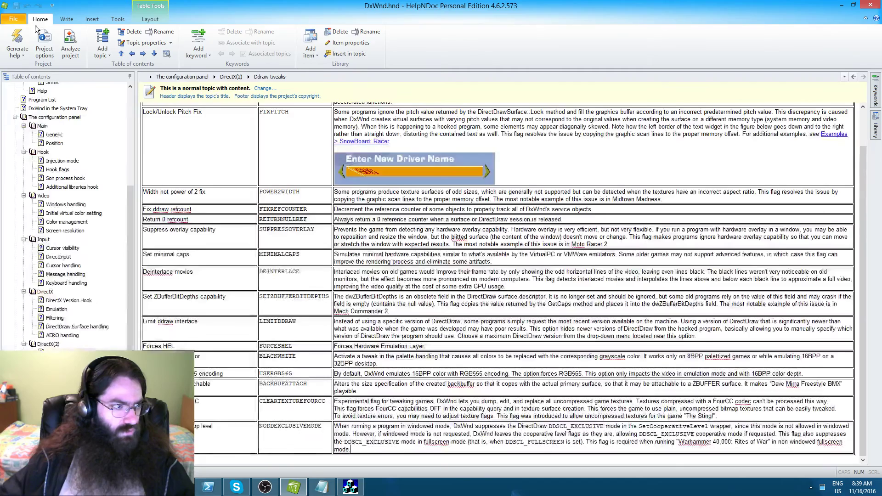
click(17, 51)
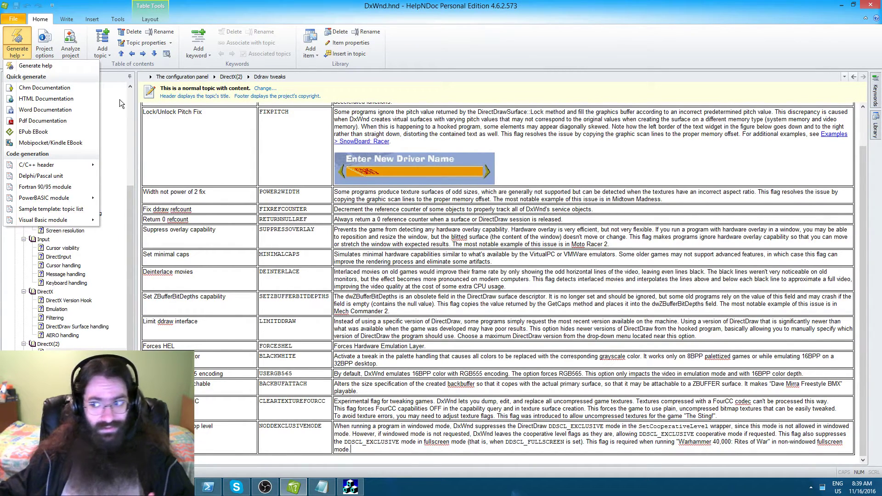
click(37, 68)
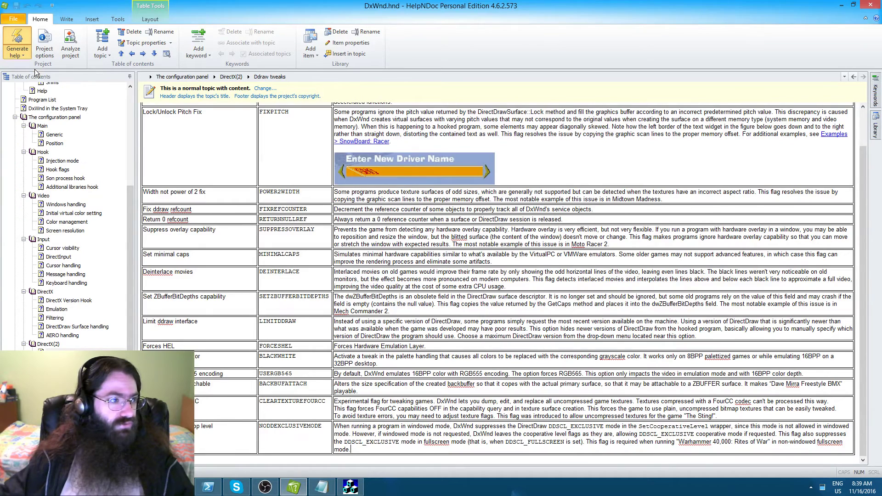
click(257, 189)
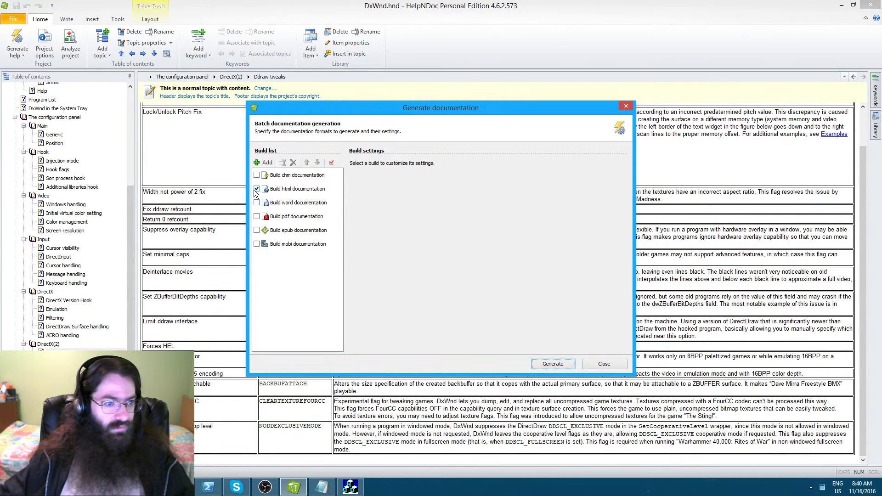
click(552, 364)
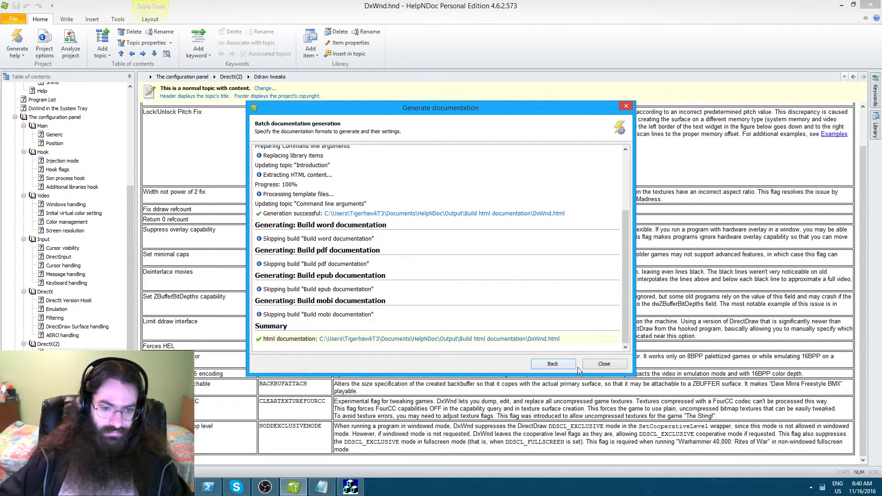
Close the generation summary and open Documents\HelpNDoc\Output\Build html documentation in File Explorer, down to the older DxWnd_Help archives
click(592, 363)
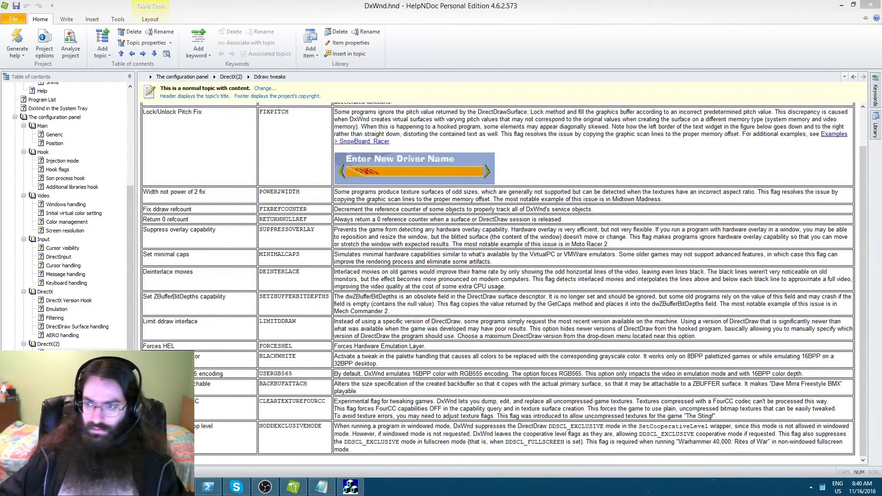
drag(881, 52, 462, 73)
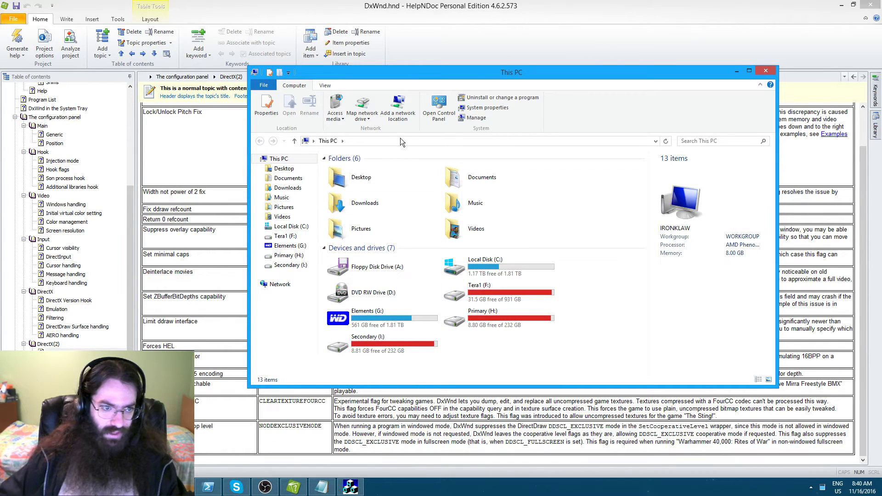
click(429, 140)
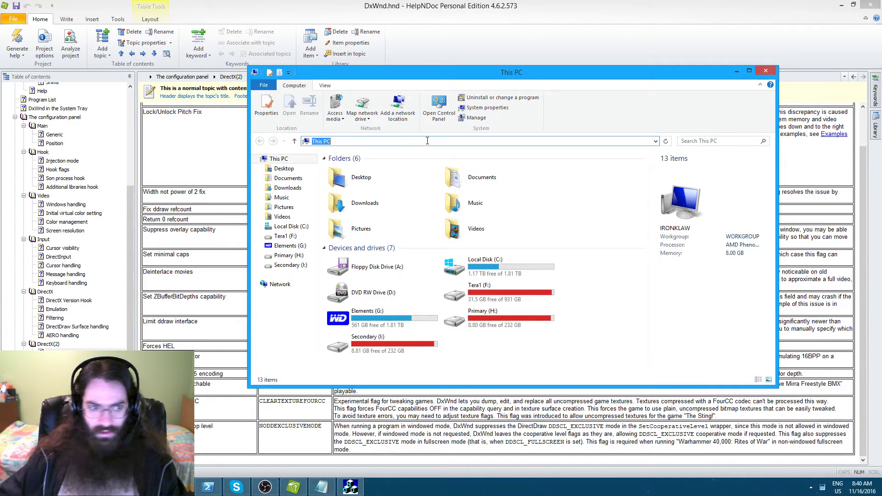
click(280, 178)
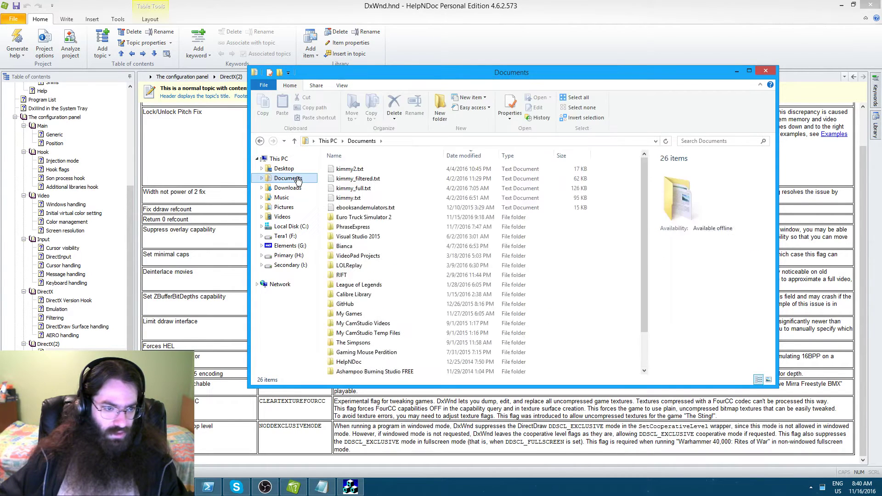
click(480, 267)
scroll(462, 314, down, 2)
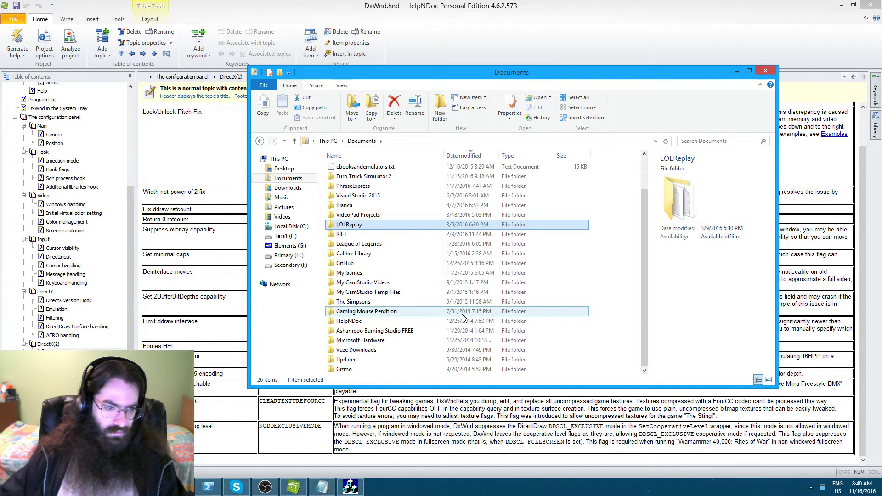
double_click(455, 321)
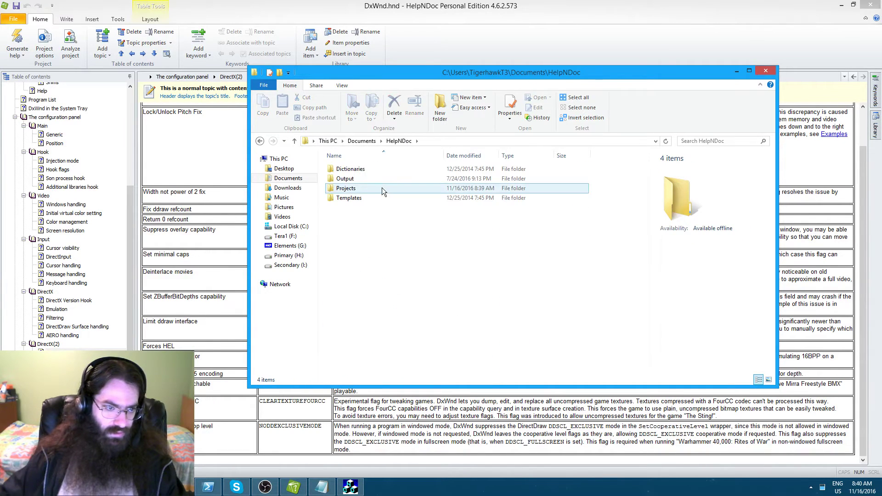
double_click(349, 192)
double_click(374, 188)
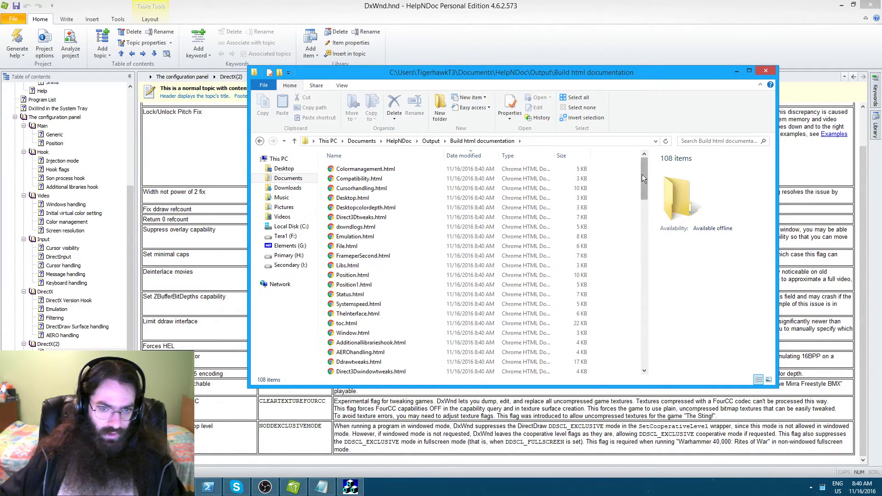
drag(643, 176, 645, 214)
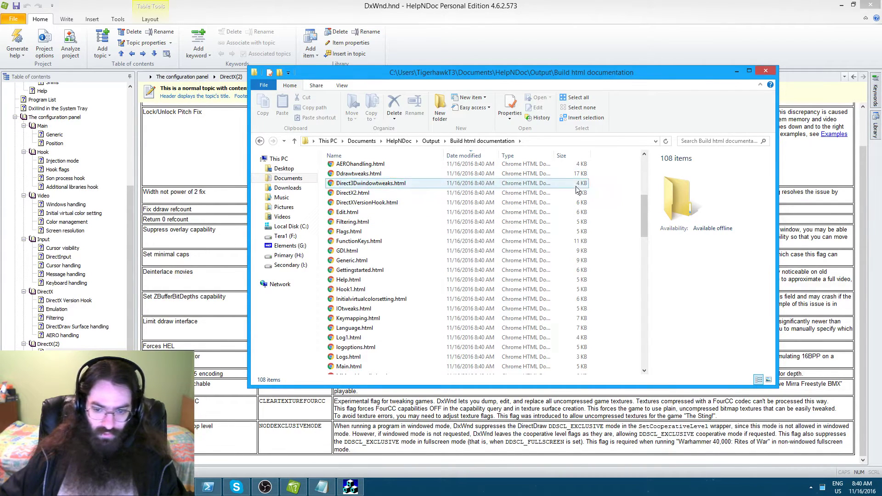
drag(645, 220, 661, 362)
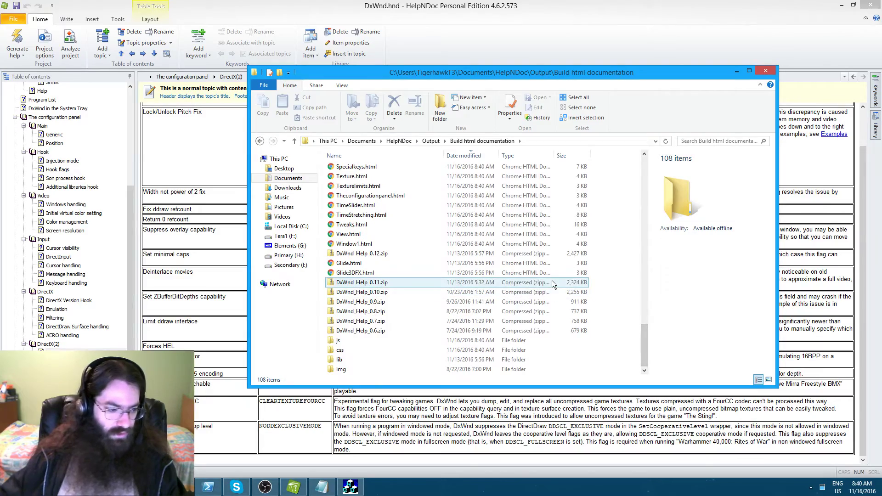
Open a Command Prompt and change to the F:\Documents\Python scripts directory
key(super)
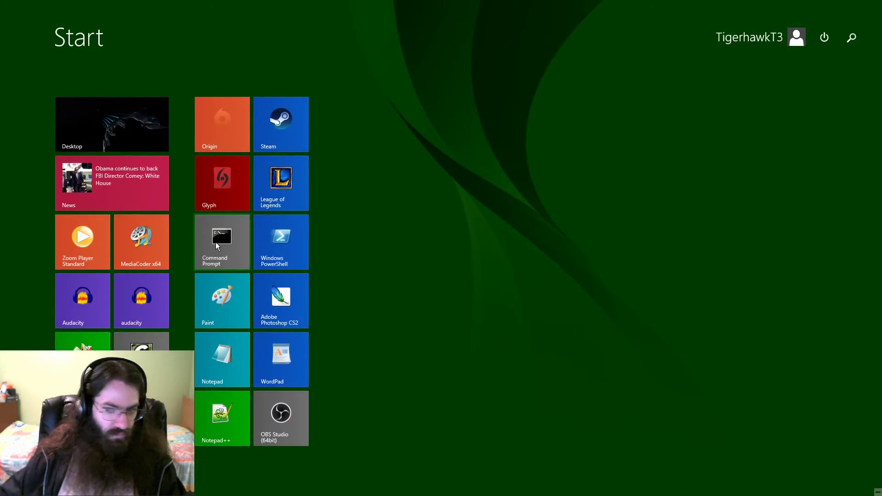
click(216, 242)
text(f:)
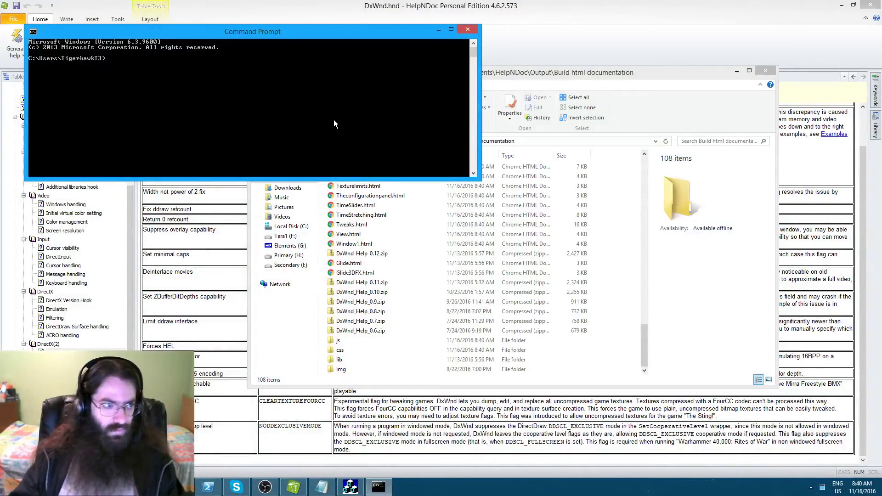
key(Return)
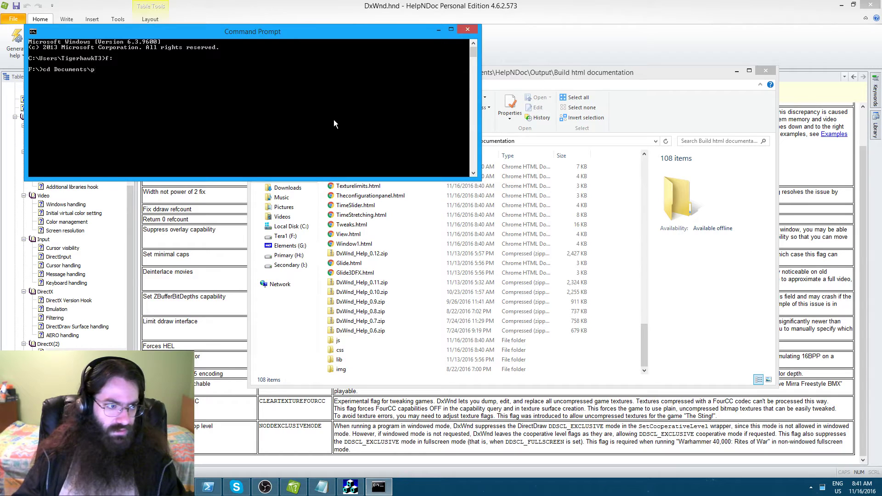
text(cd Documents\p)
key(Tab)
key(Return)
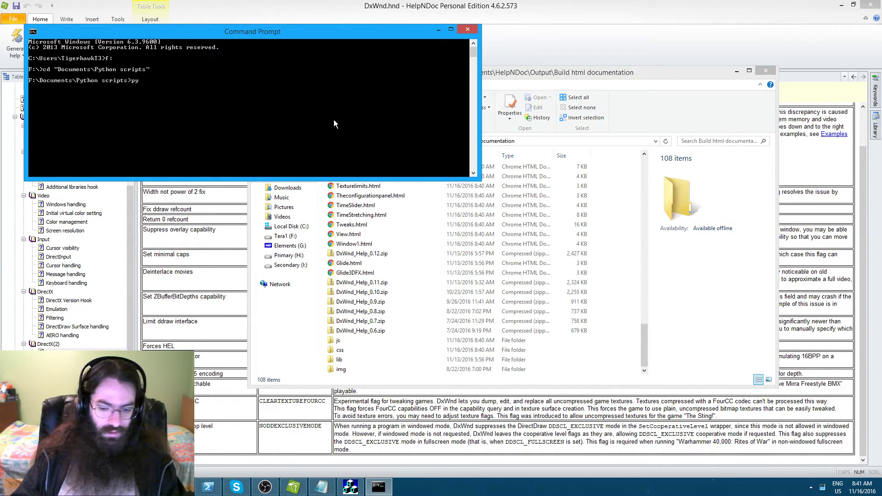
Run helpndoc_banner_remover.py with Python, supplying the full path of the Build html documentation folder as its directory
text(py help)
key(Tab)
key(Tab)
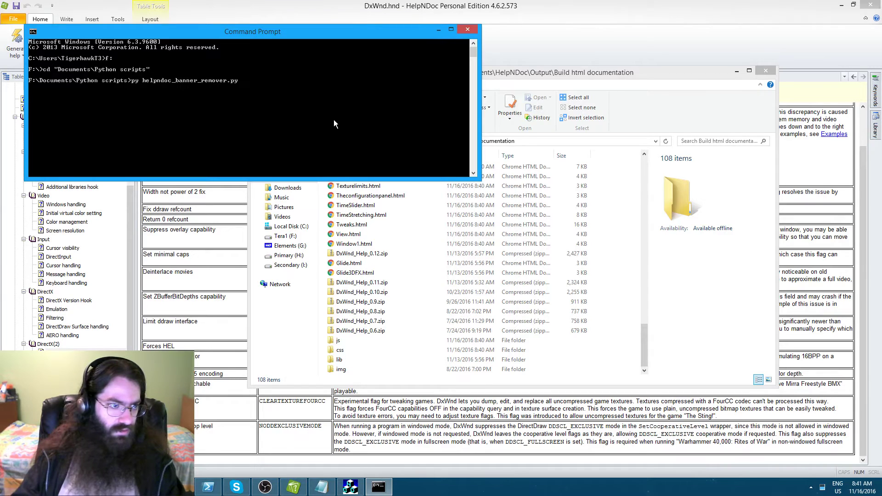
key(Return)
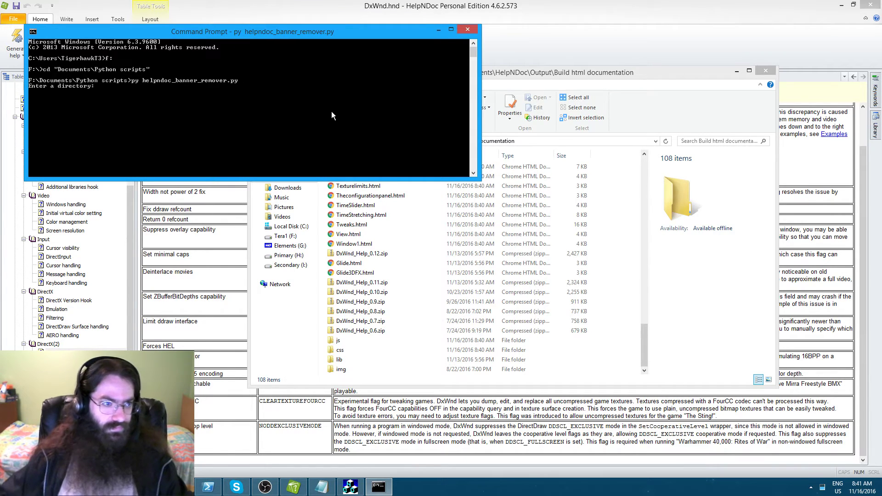
click(600, 86)
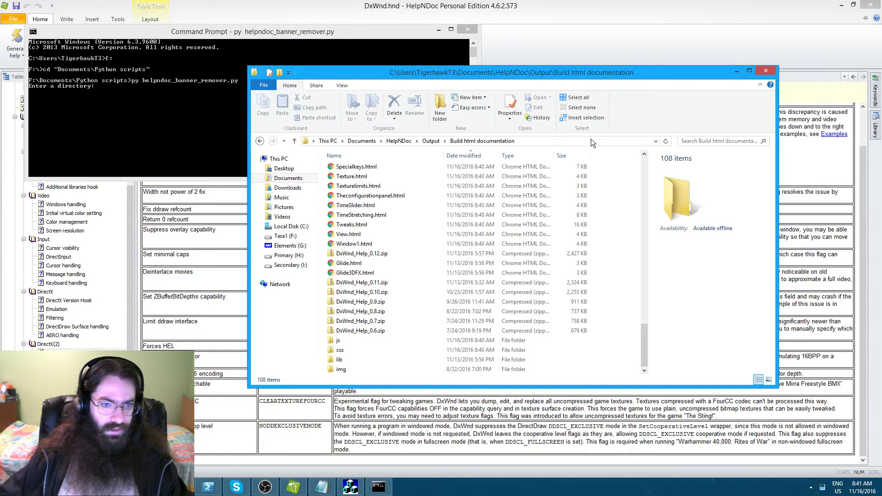
click(147, 133)
right_click(179, 85)
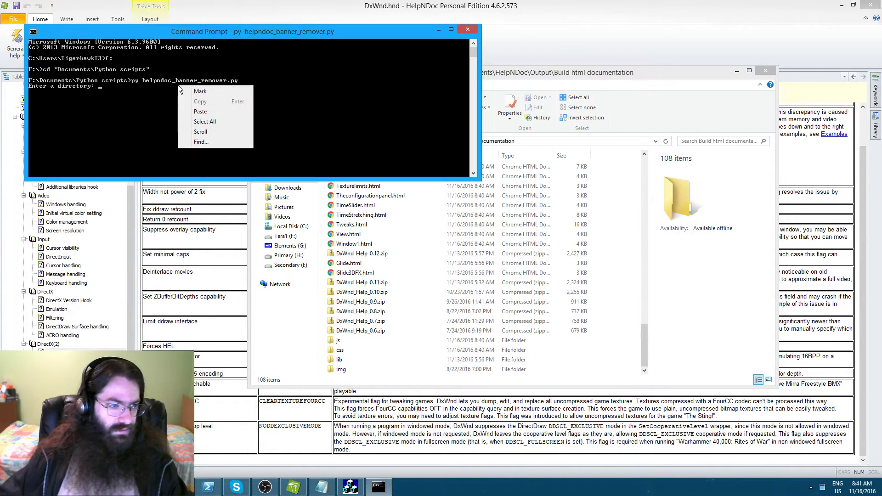
click(201, 111)
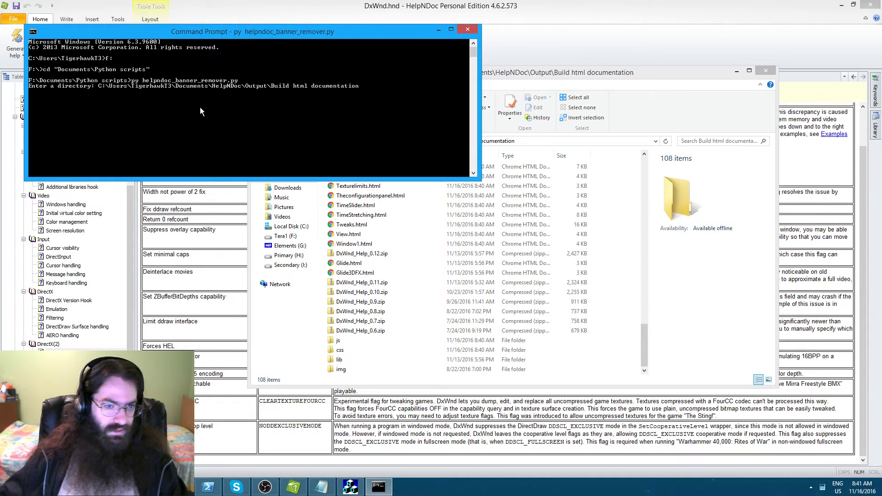
key(Return)
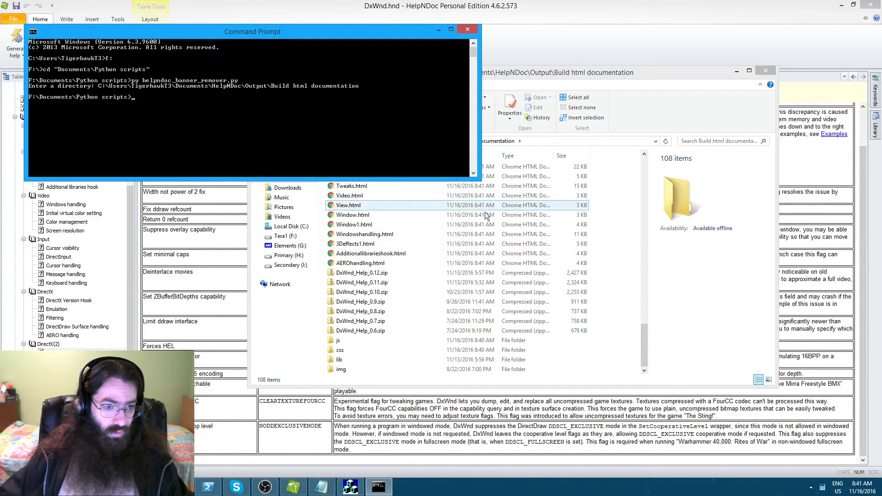
Compress all files and folders in Build html documentation into a zip archive, excluding the existing DxWnd_Help zip files
click(558, 76)
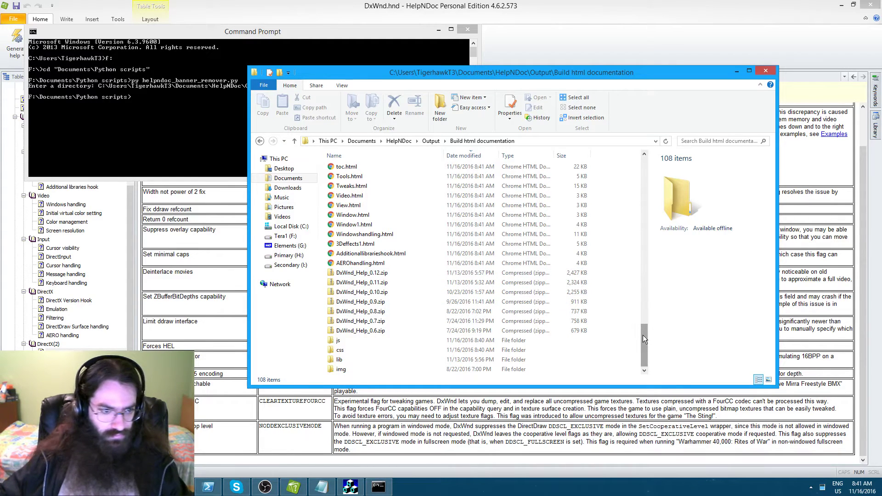
drag(643, 338, 644, 366)
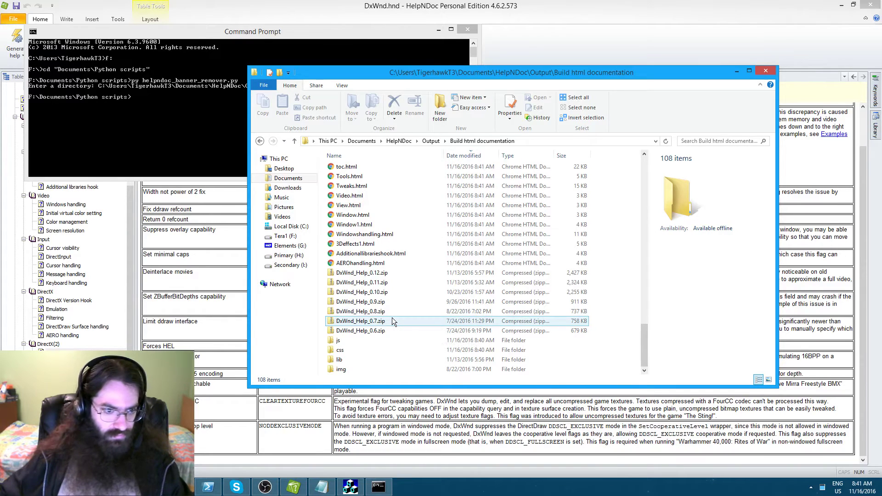
key(ctrl+a)
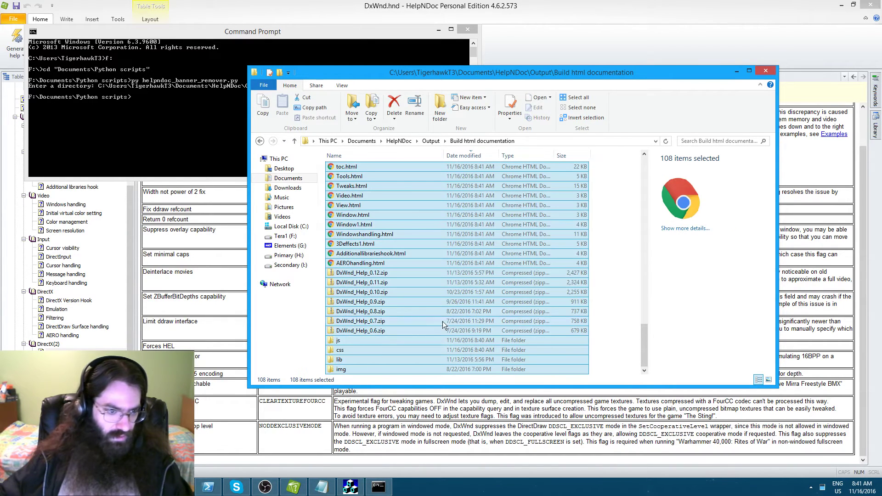
ctrl+click(332, 273)
ctrl+click(331, 282)
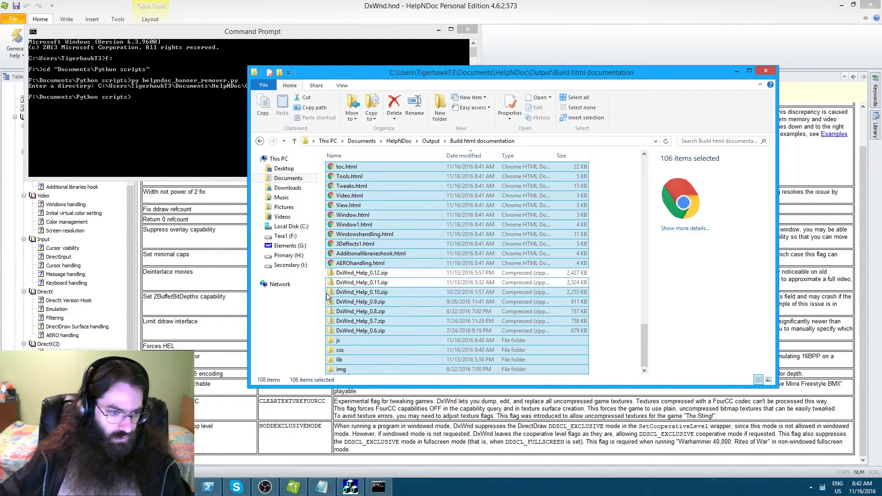
drag(325, 290, 346, 332)
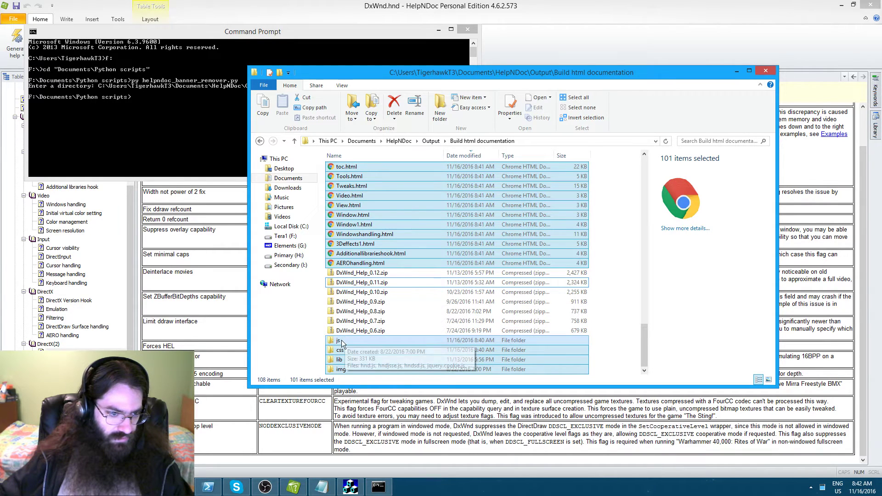
right_click(340, 344)
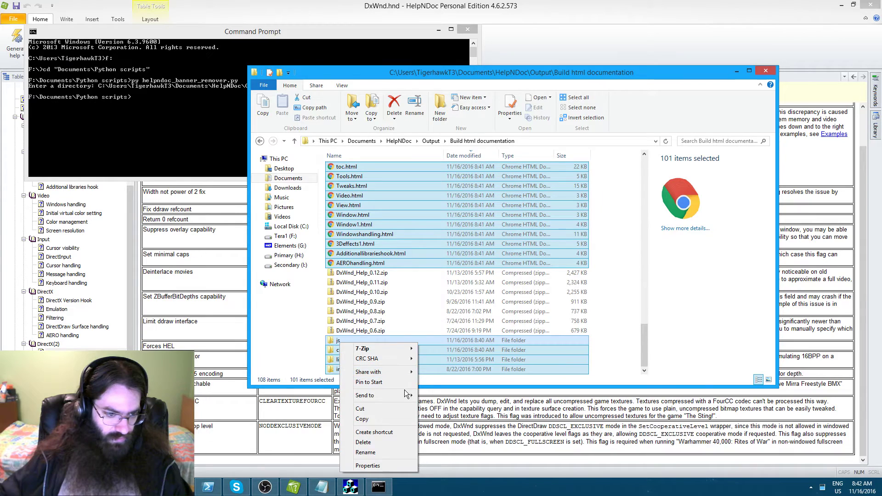
mouse_move(402, 348)
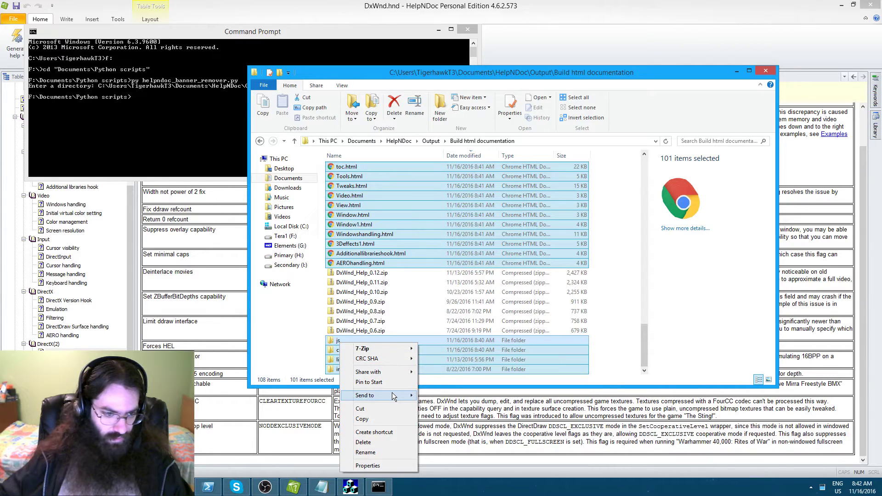
click(443, 395)
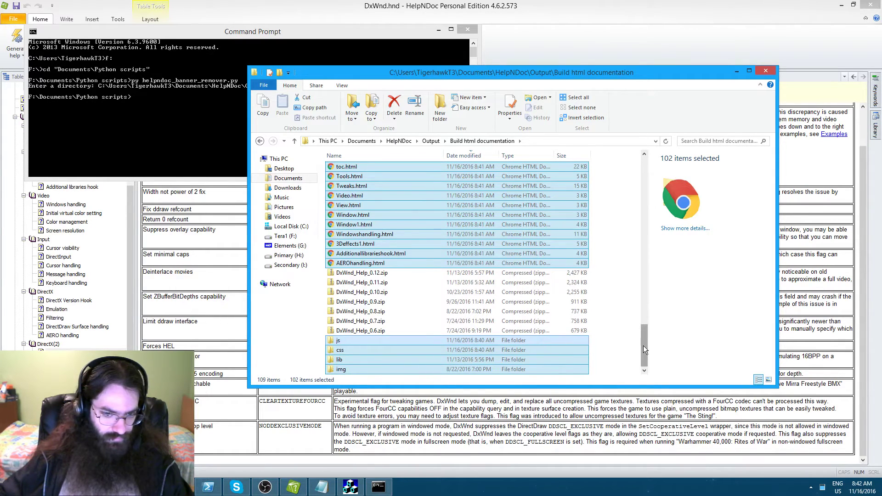
Rename the new js.zip archive to DxWnd_Help_0.13.zip, reusing the base name of DxWnd_Help_0.12.zip
mouse_move(643, 352)
mouse_down()
mouse_move(649, 173)
mouse_move(644, 362)
mouse_up()
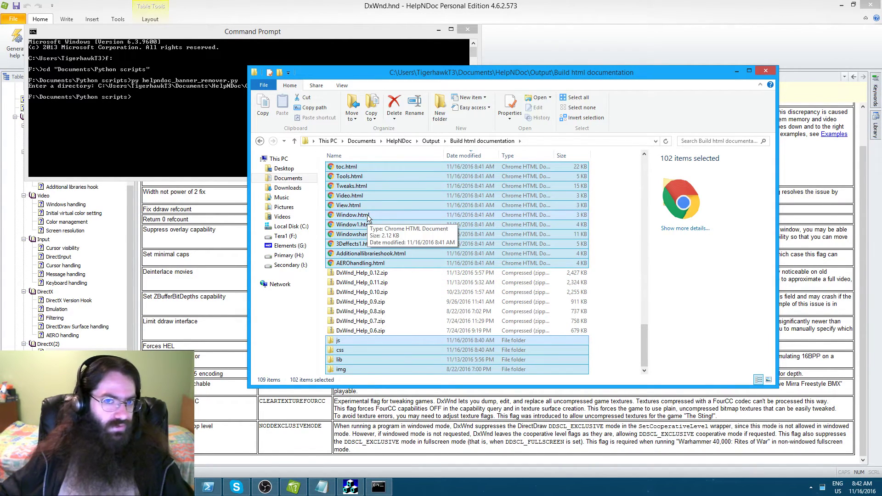
click(369, 275)
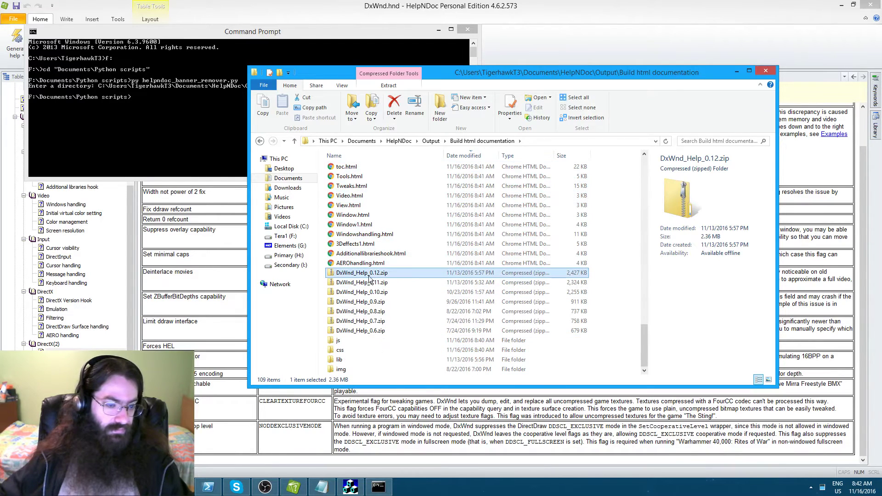
click(368, 275)
key(ctrl+c)
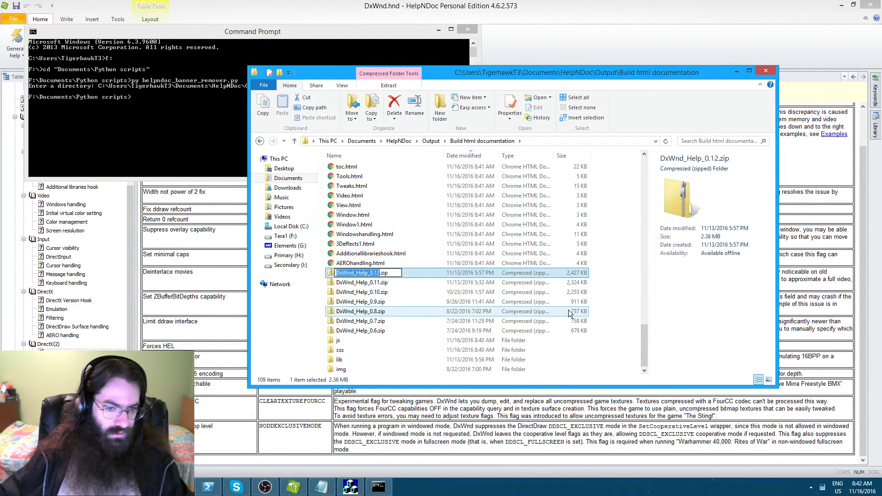
text(js)
key(Return)
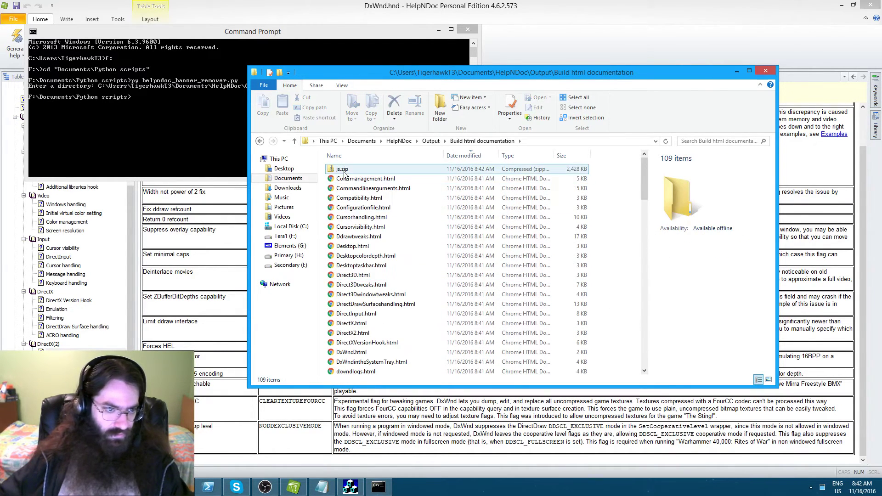
click(341, 170)
key(ctrl+v)
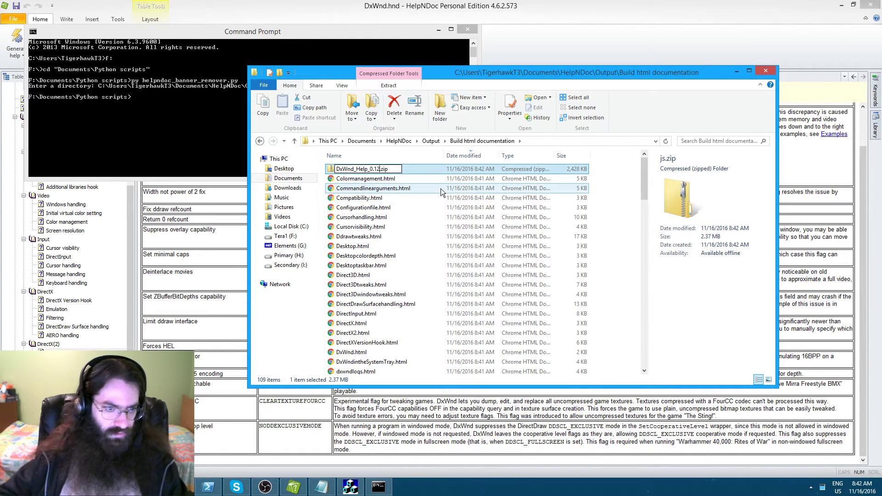
key(BackSpace)
text(3)
key(Return)
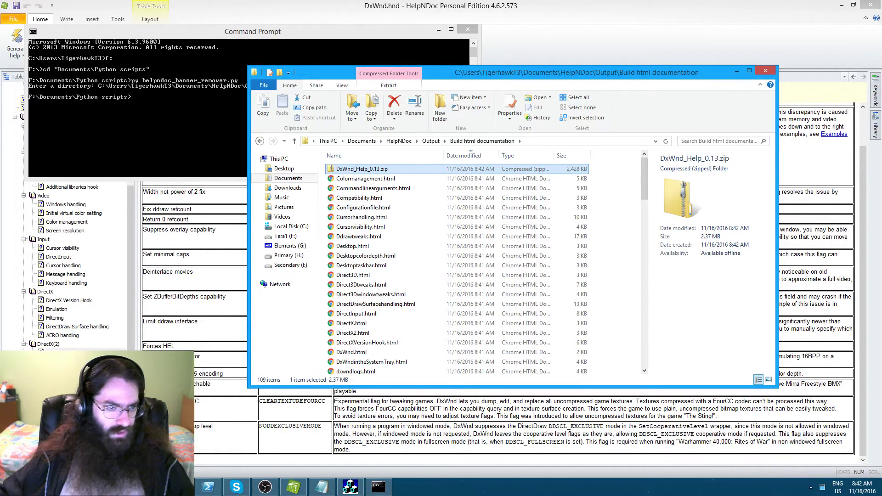
Switch to Chrome and start a reply in the DxWnd documentation forum thread reading "I've made the required changes"
click(94, 487)
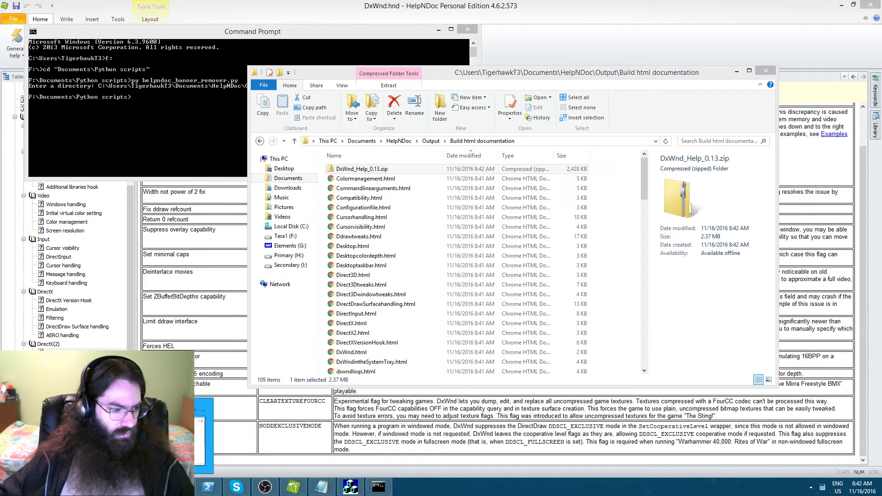
click(160, 438)
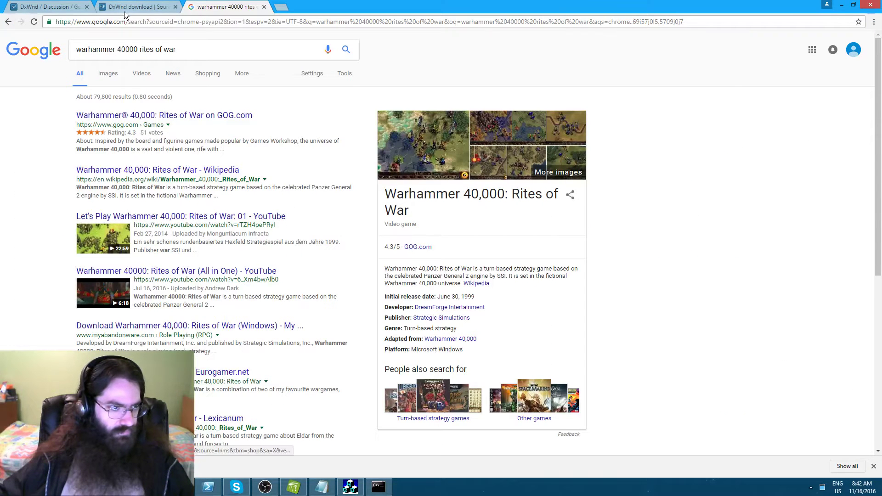
click(59, 4)
scroll(441, 244, down, 3)
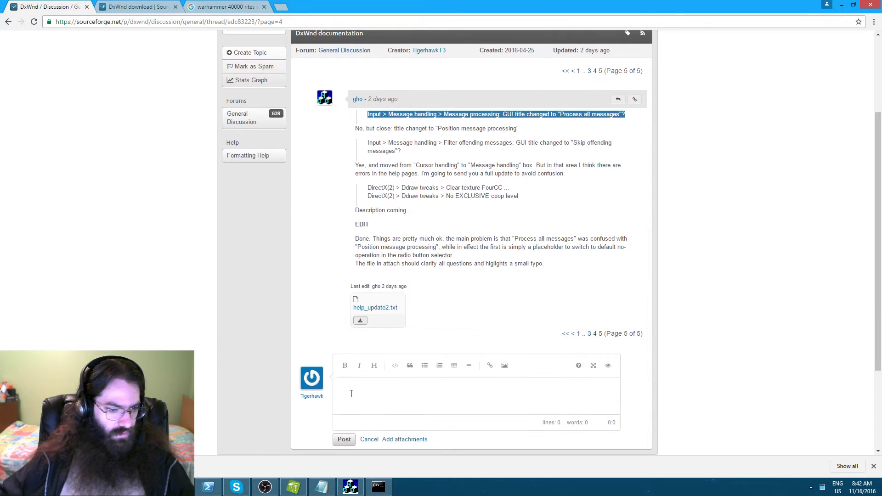
click(371, 400)
text(I've )
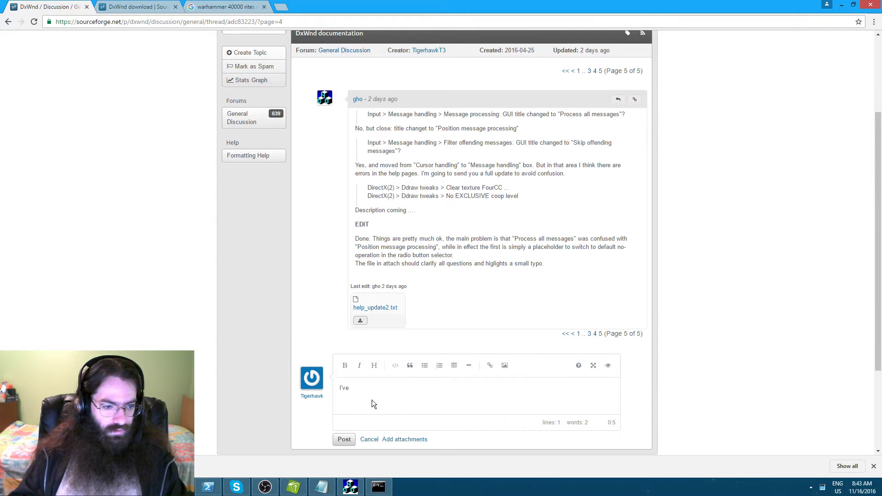
text(made the )
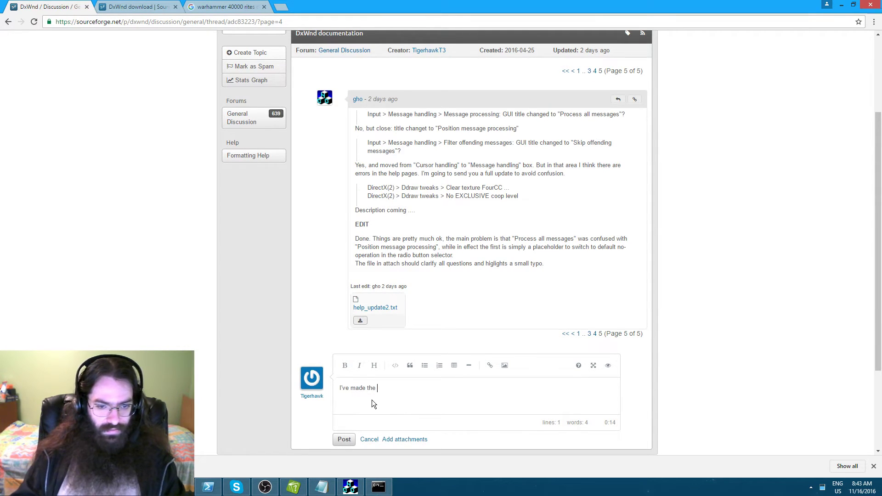
text(required changes)
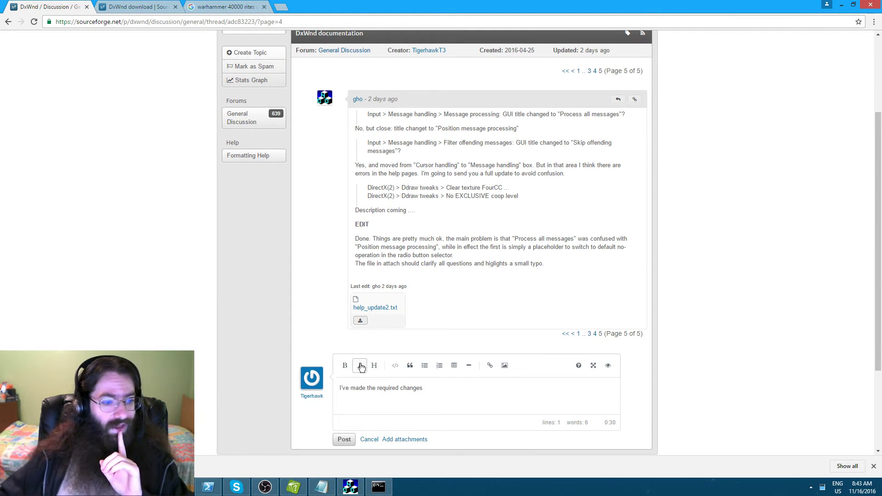
Open help_update2.txt from the Downloads folder and review its revision notes for the Message handling captions and descriptions
right_click(323, 487)
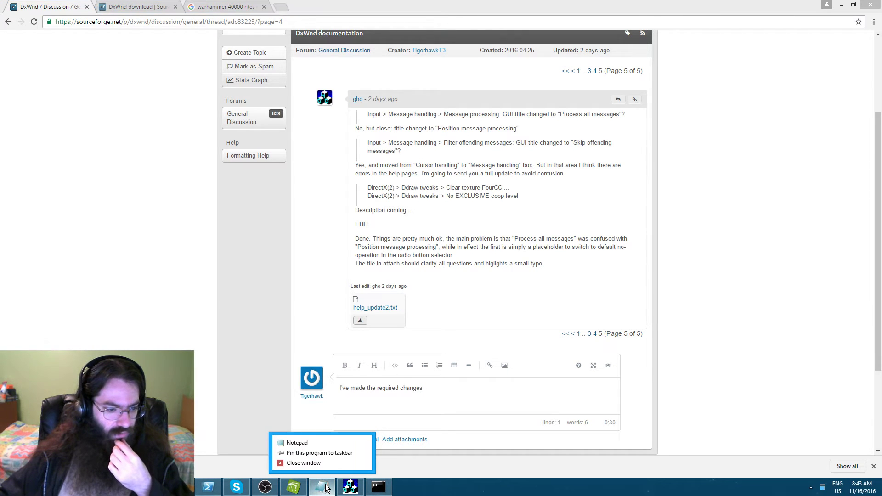
key(Escape)
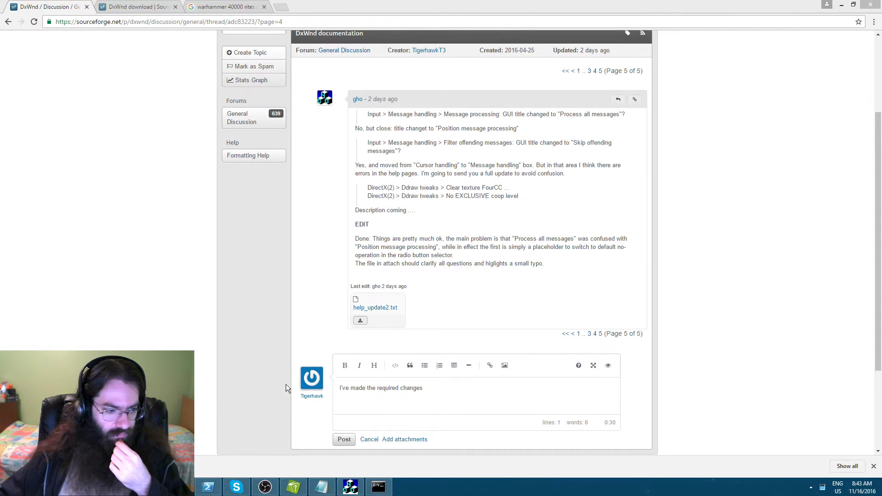
key(alt+Tab)
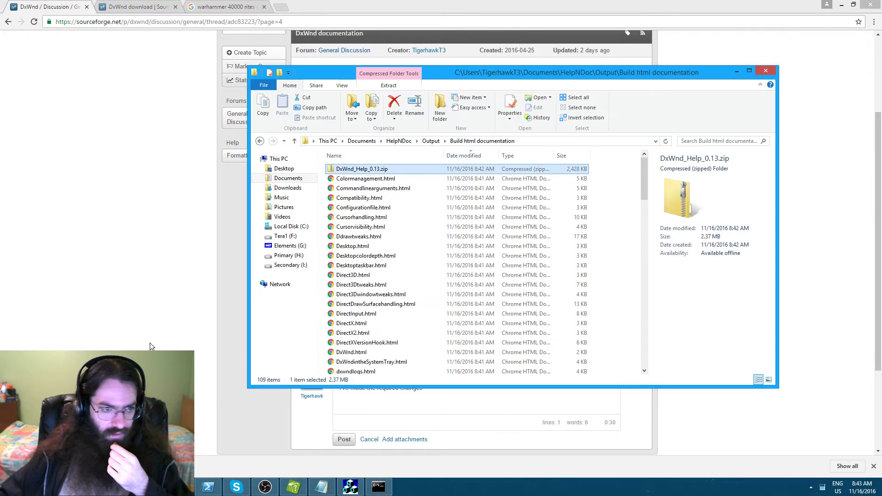
click(288, 188)
double_click(350, 179)
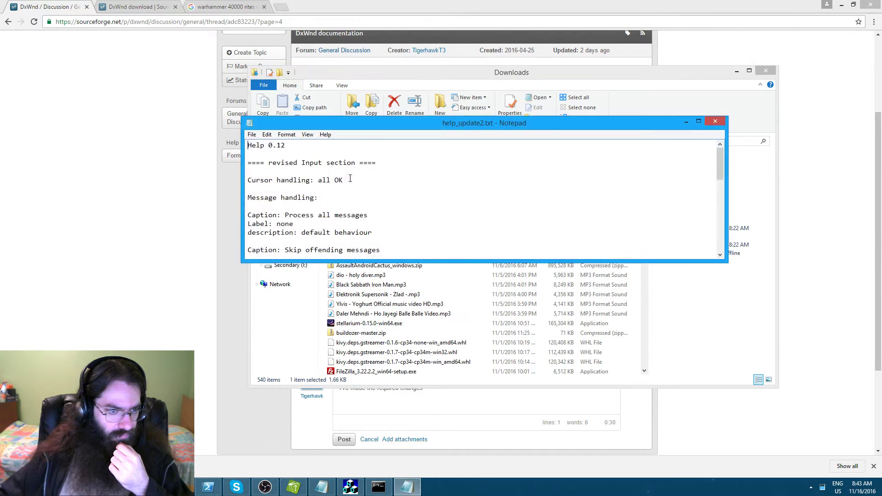
scroll(368, 175, down, 3)
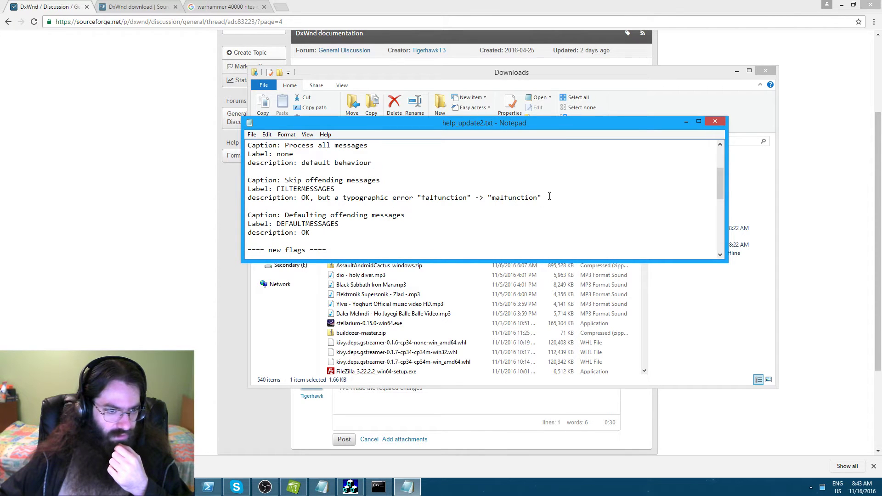
click(268, 203)
key(shift+Up)
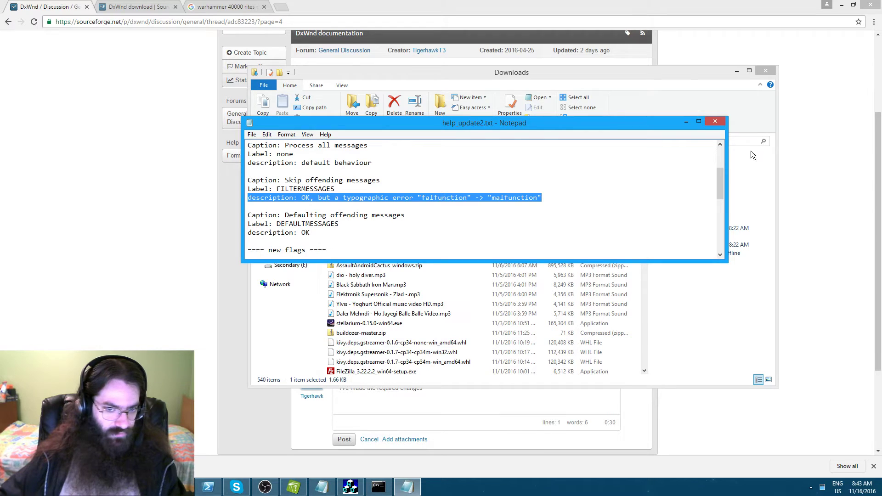
scroll(721, 173, up, 2)
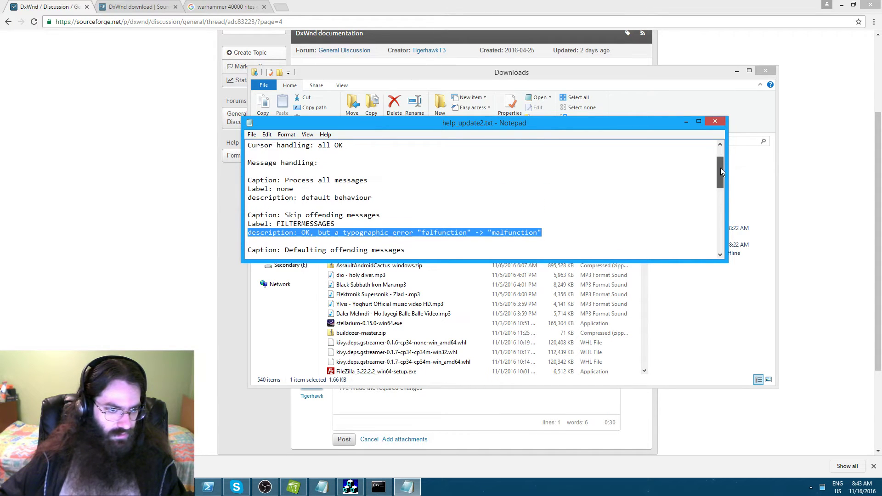
drag(720, 170, 721, 167)
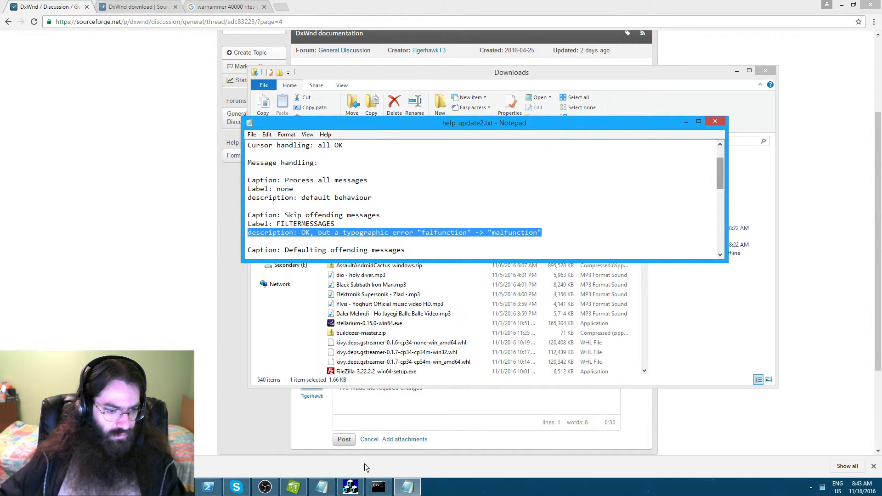
In HelpNDoc's Message handling topic, correct "falfuncions" to "malfunctions" in the Skip offending messages description
click(289, 491)
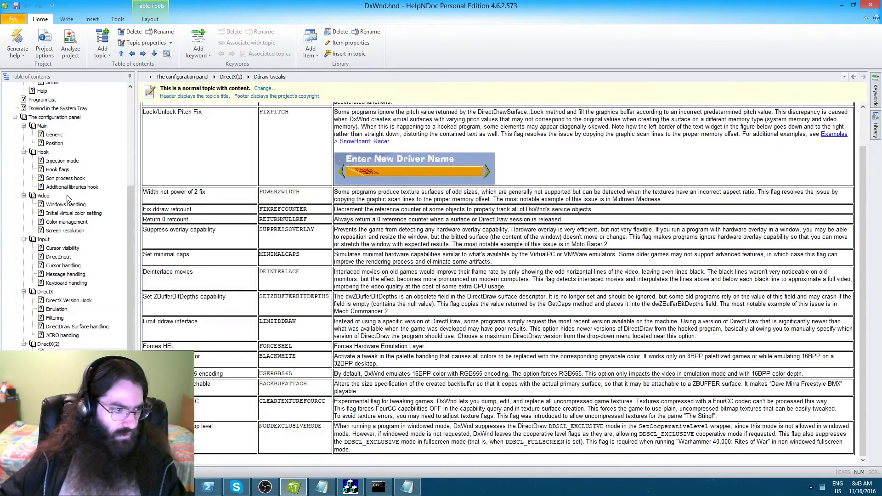
click(64, 275)
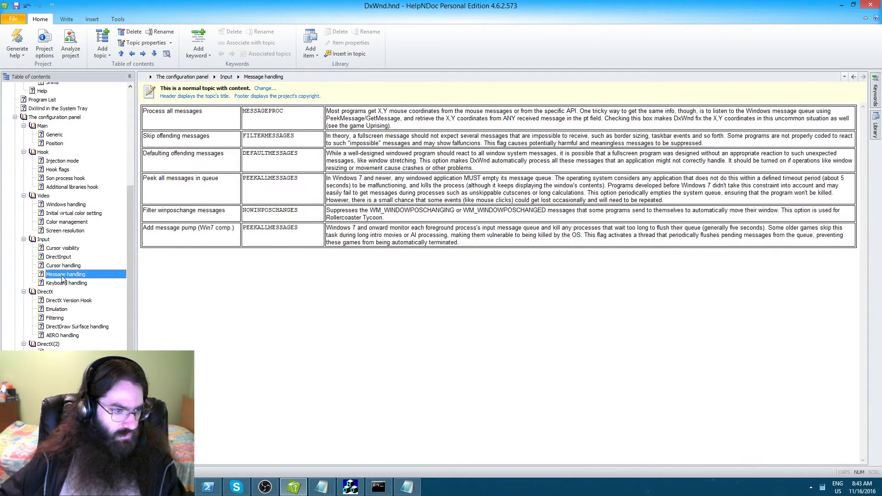
key(alt+Tab)
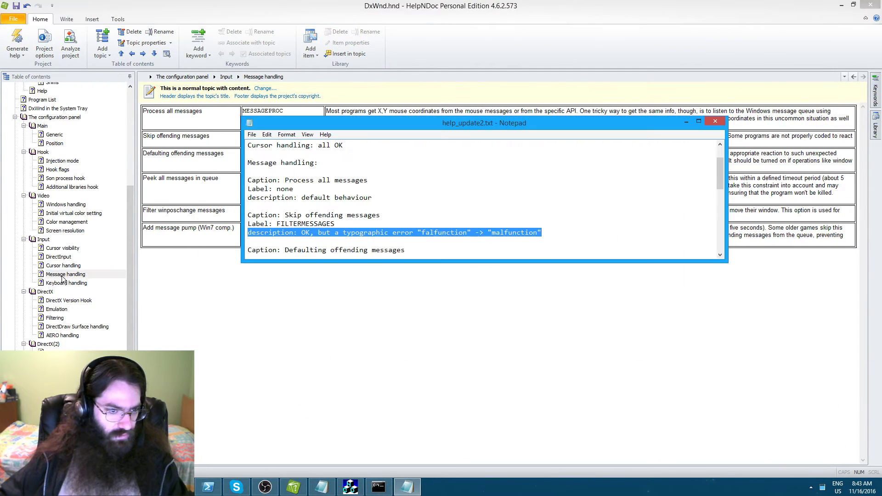
key(alt+Tab)
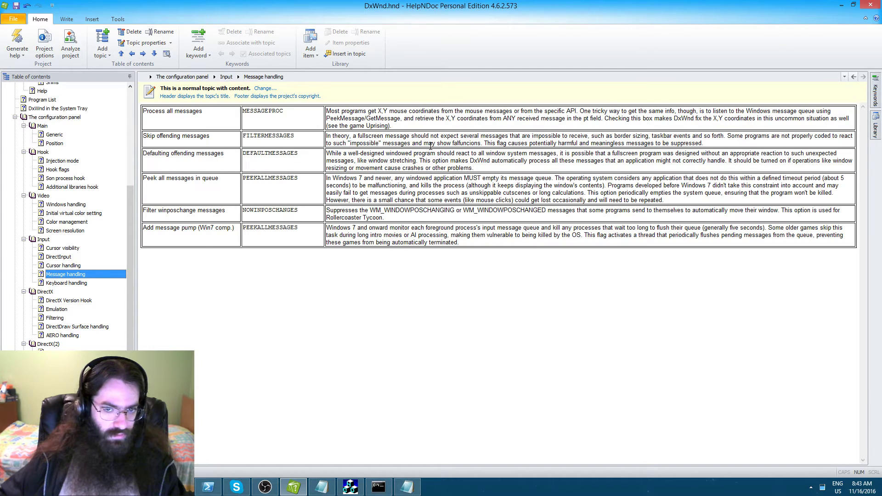
click(453, 143)
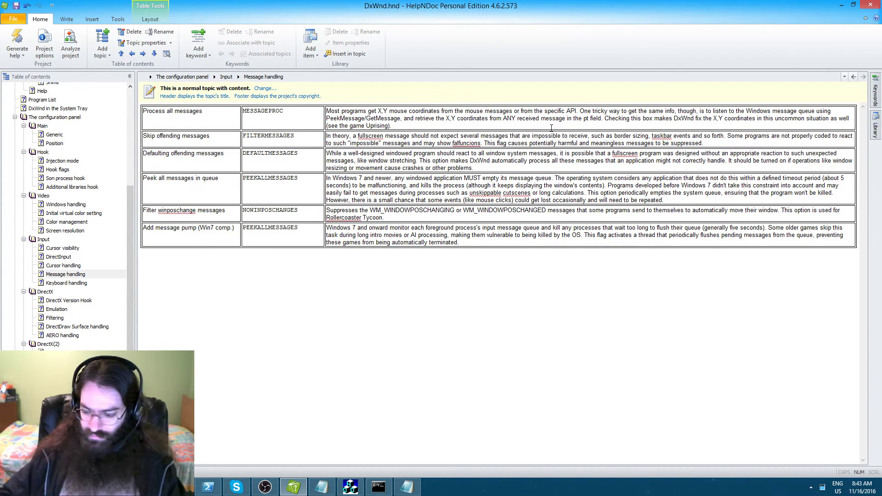
key(Delete)
text(m )
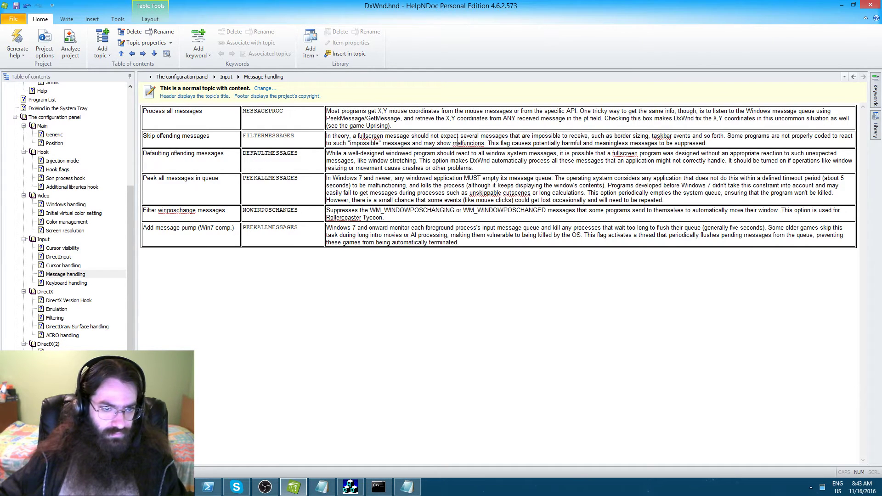
text(t)
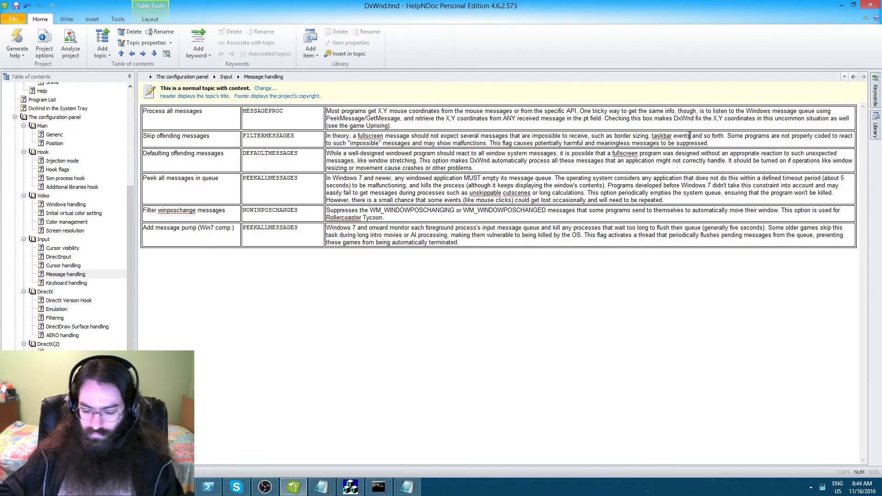
Insert a comma after "taskbar events" in the Skip offending messages description
text(m)
key(BackSpace)
text(,)
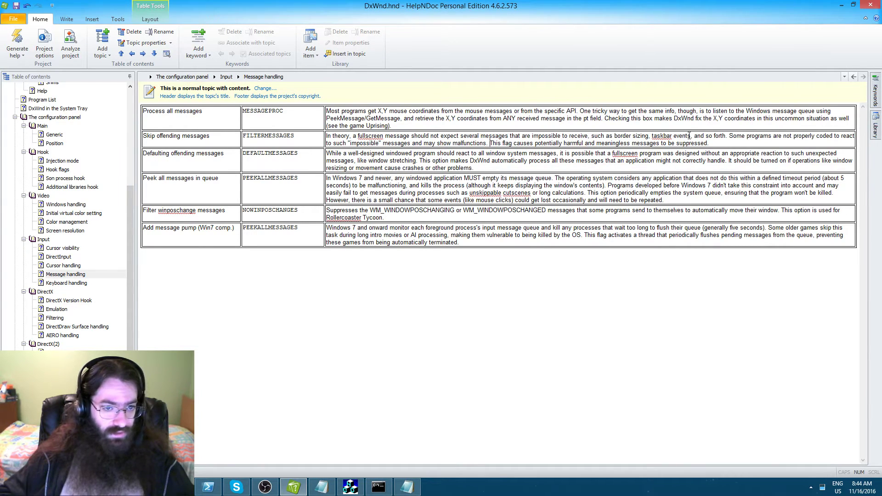
key(ctrl+Right)
key(ctrl+Right)
key(ctrl+Right)
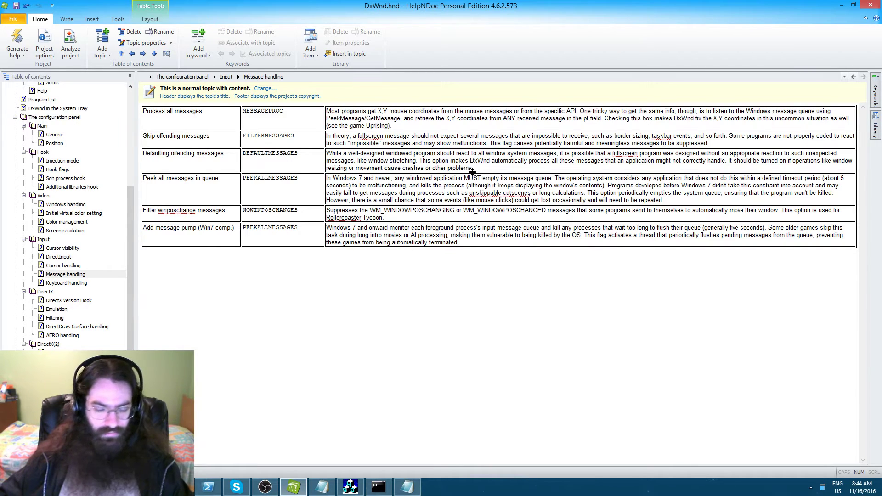
Regenerate the project's HTML documentation, check the Build html documentation output folder, and close the generation report
click(24, 56)
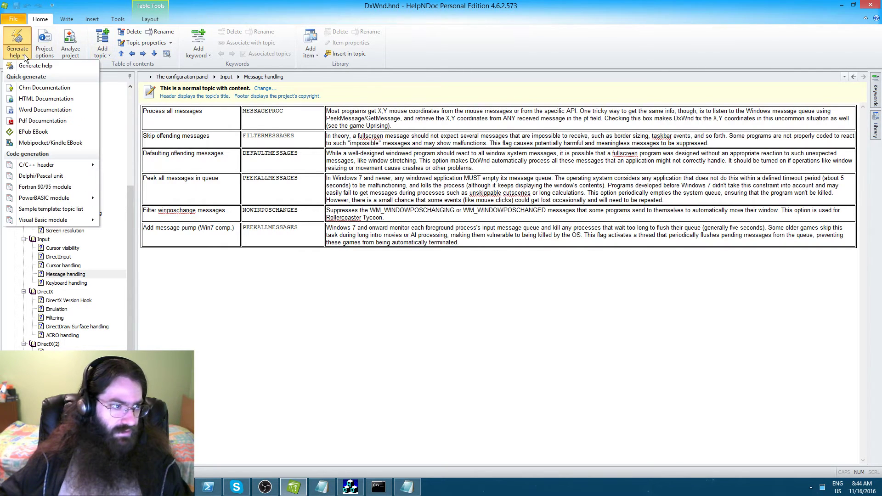
click(30, 68)
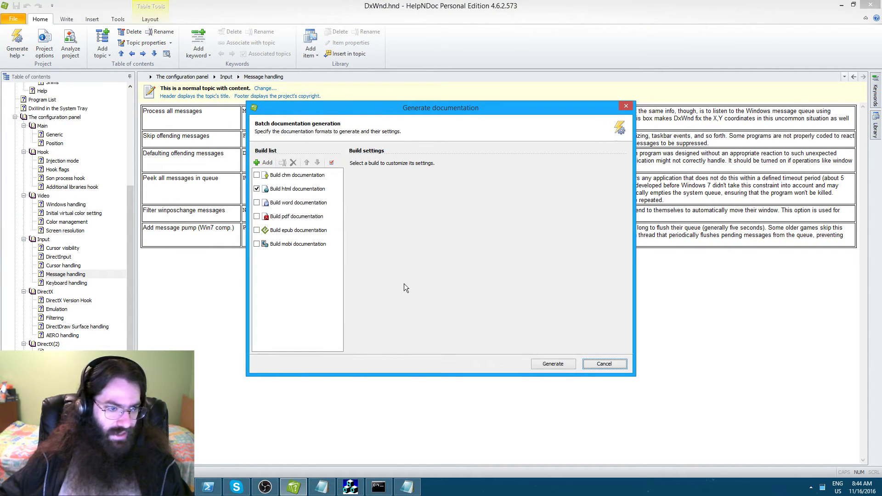
click(562, 362)
key(alt+Tab)
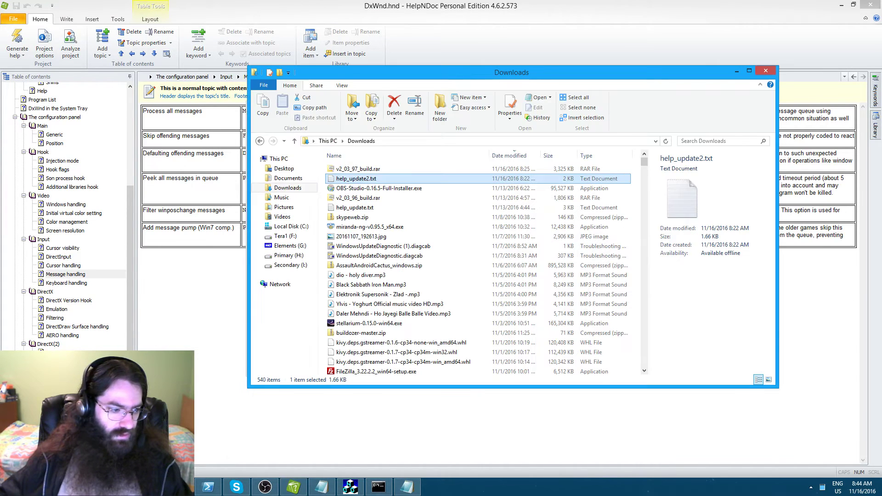
click(259, 141)
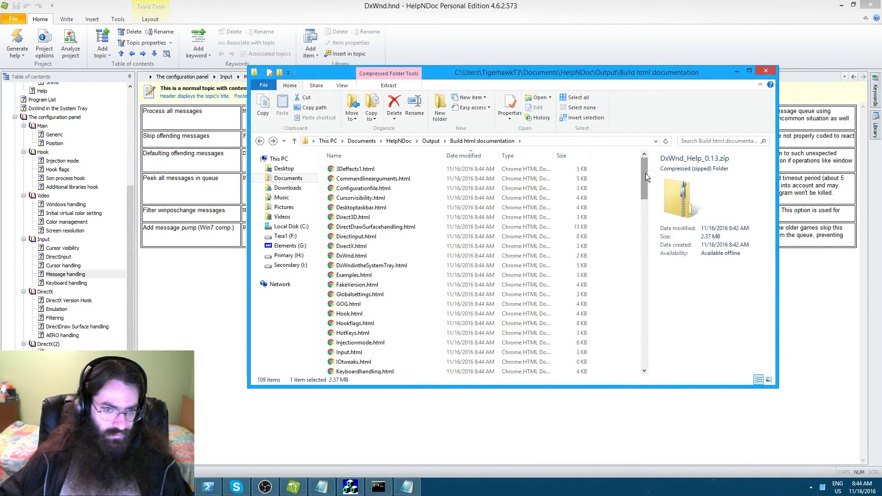
drag(592, 77, 517, 135)
click(512, 107)
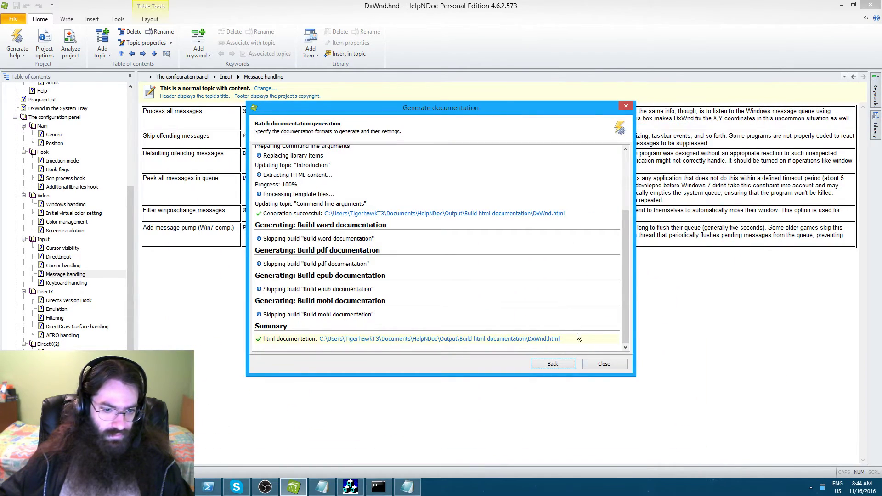
click(602, 365)
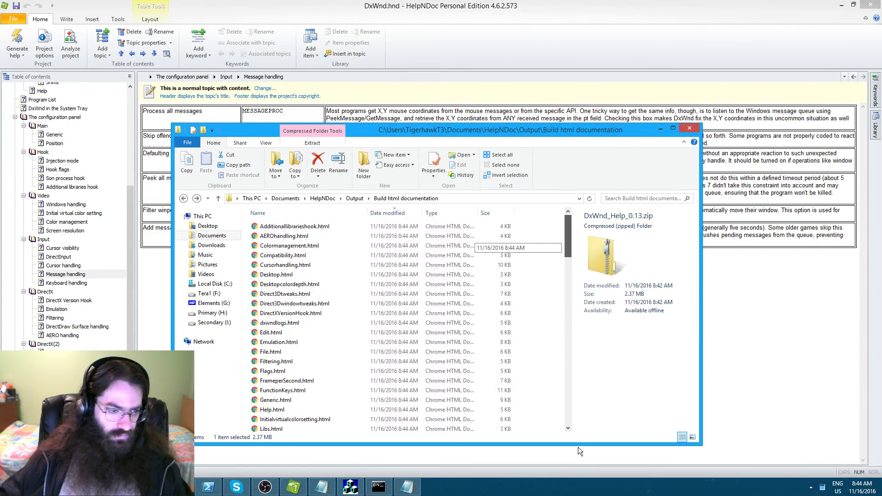
Permanently delete the outdated DxWnd_Help_0.13.zip from the Build html documentation folder
drag(578, 447, 581, 423)
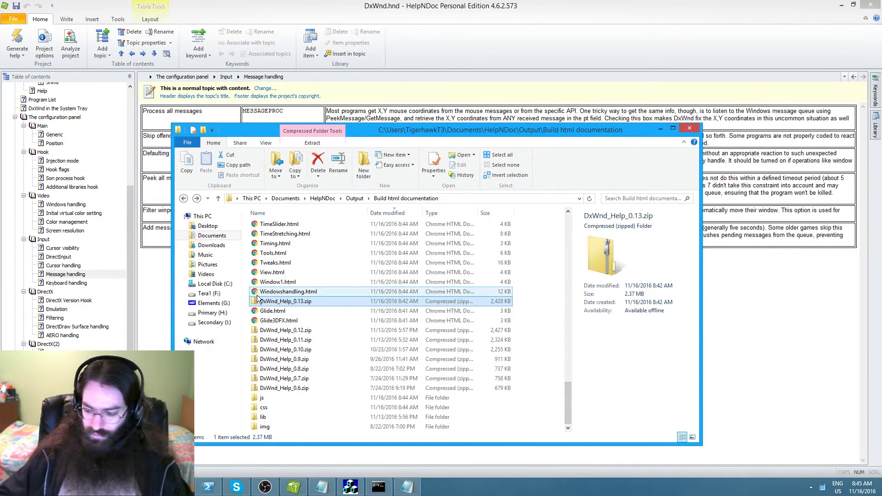
key(shift+Delete)
key(Return)
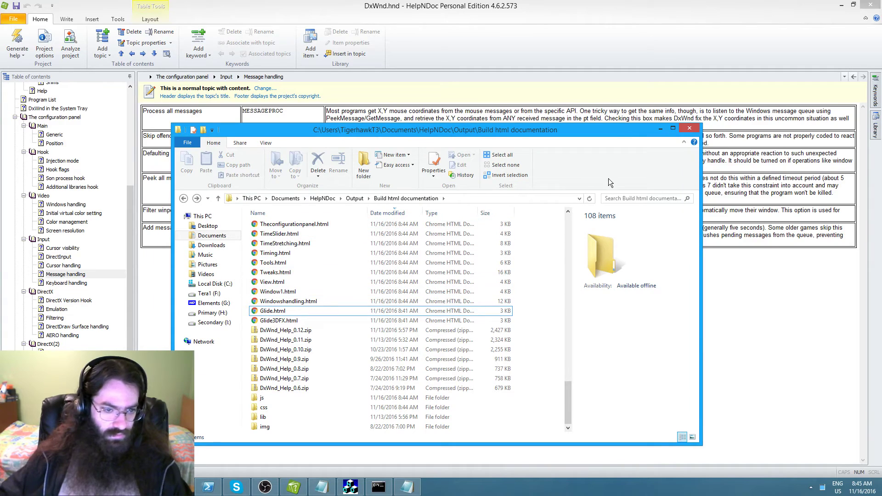
In Command Prompt, rerun helpndoc_banner_remover.py on the HelpNDoc Output\Build html documentation directory
click(563, 121)
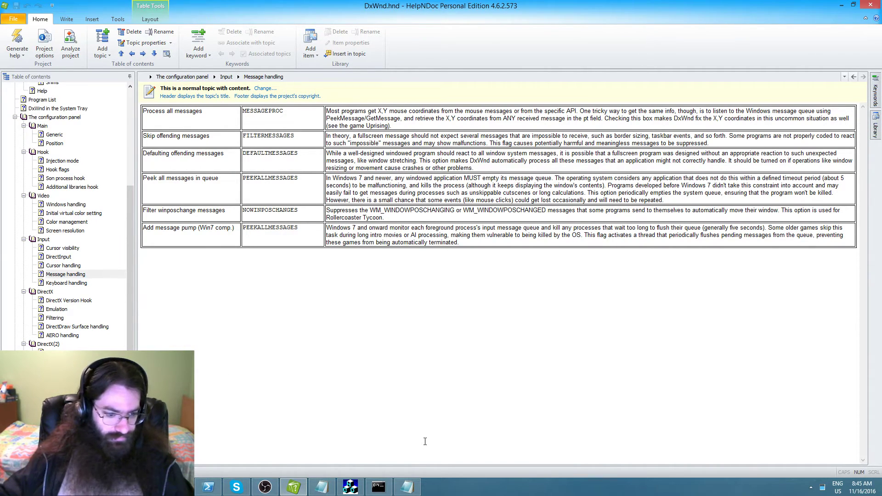
key(alt+Tab)
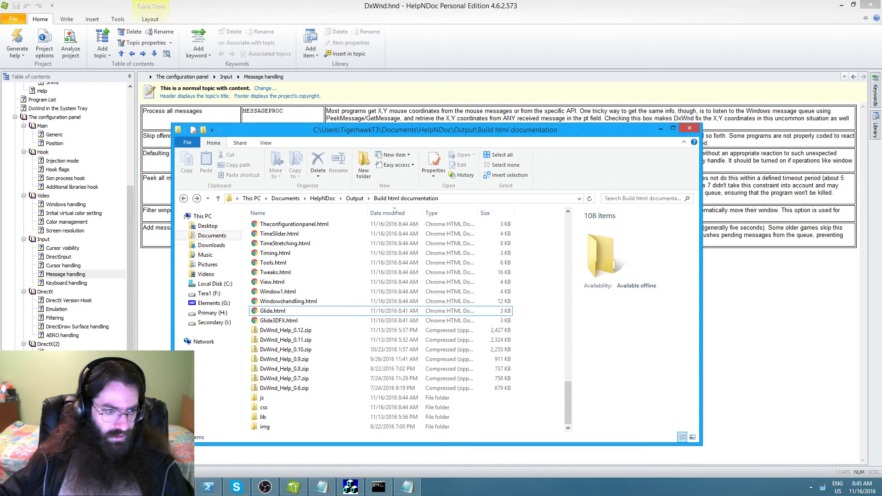
click(379, 487)
key(Up)
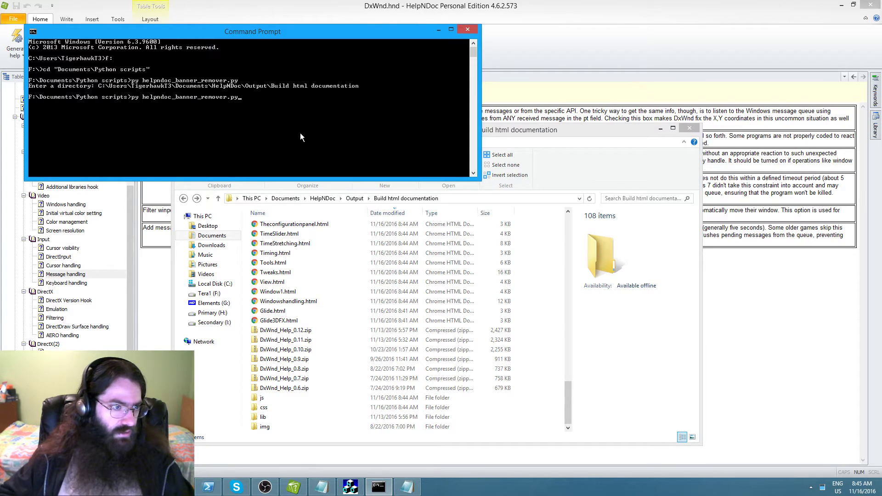
key(Return)
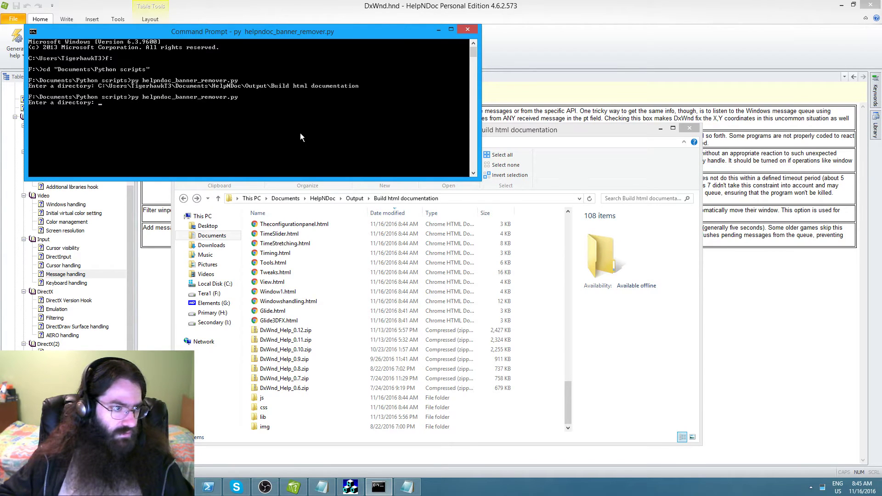
key(Up)
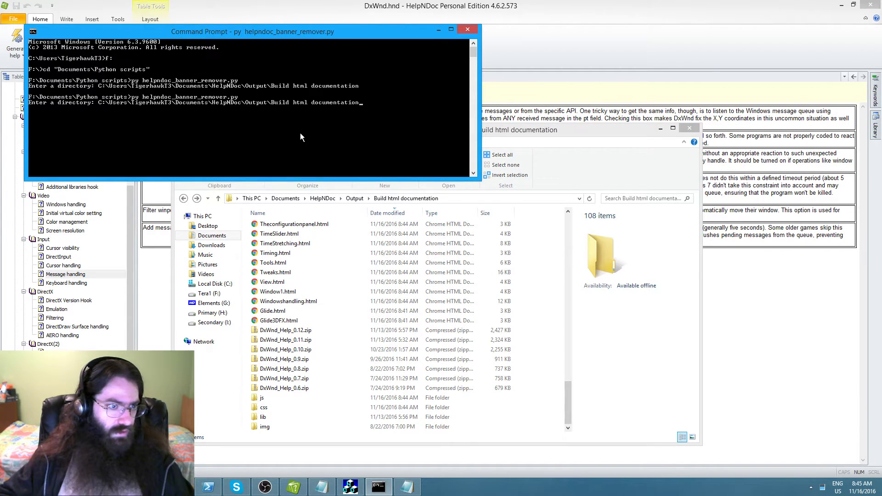
key(Return)
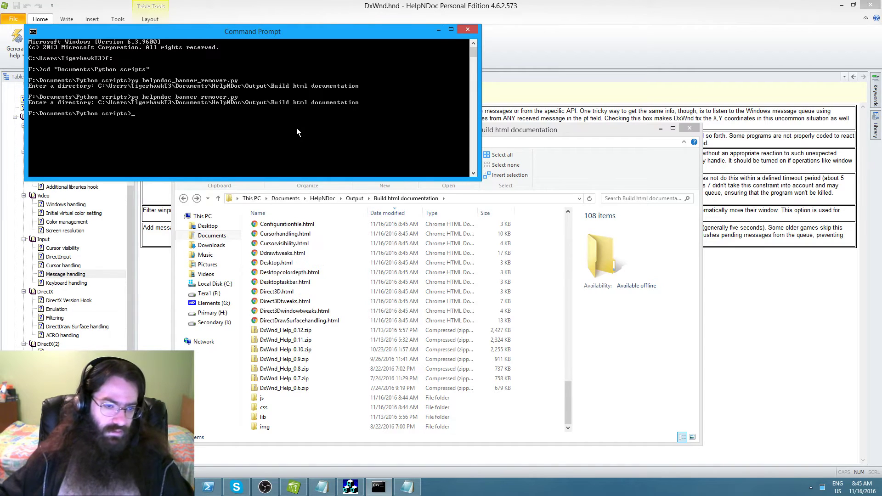
Compress everything in the Build html documentation folder except the older DxWnd_Help zip files into a new zip archive
click(525, 134)
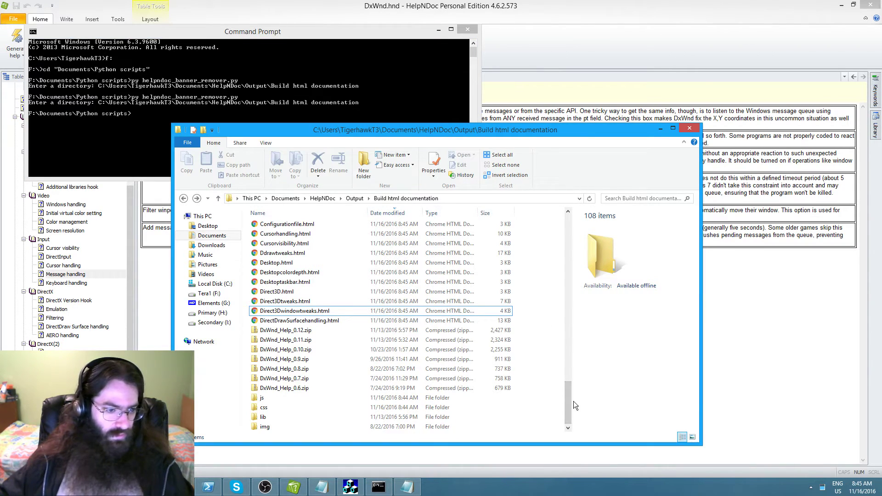
key(ctrl+a)
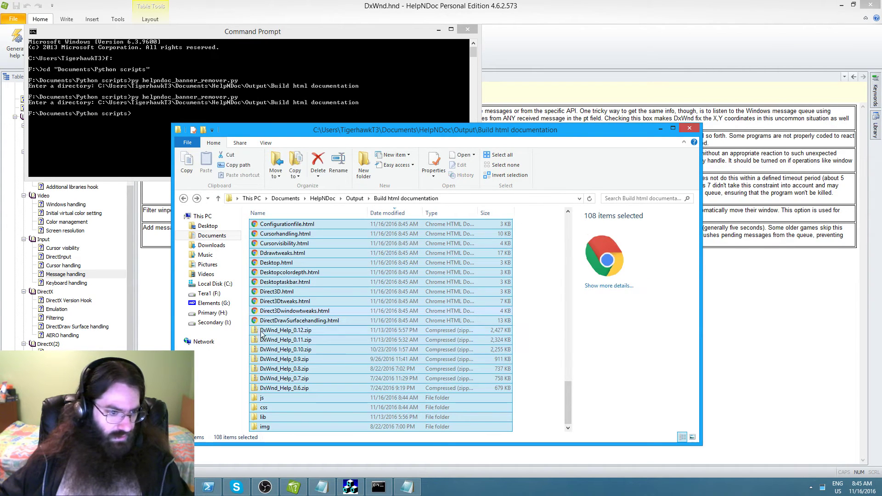
drag(247, 327, 281, 387)
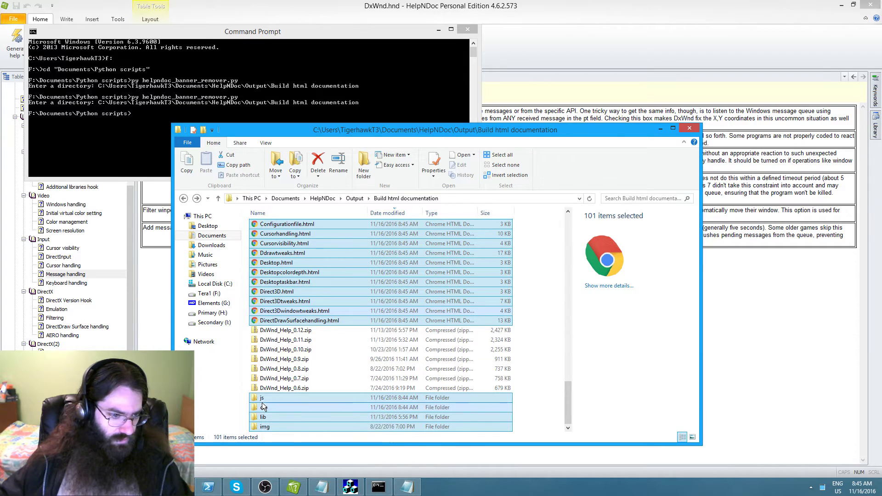
right_click(271, 402)
mouse_move(319, 327)
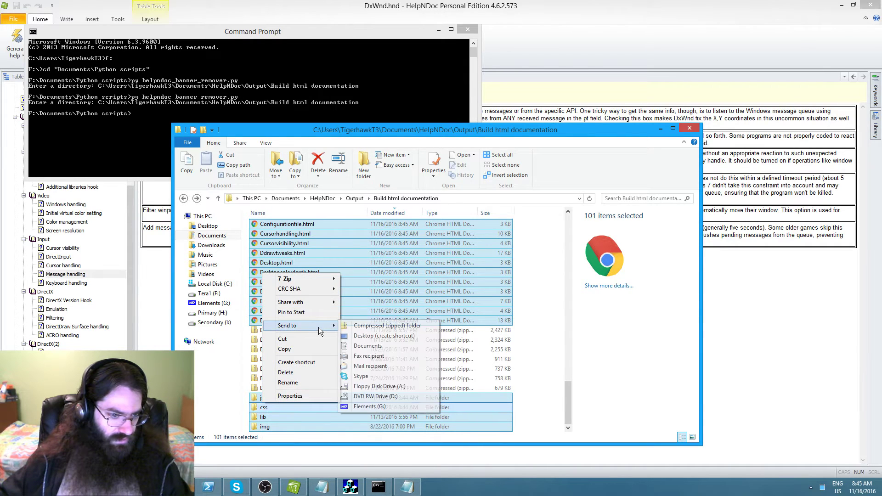
click(371, 331)
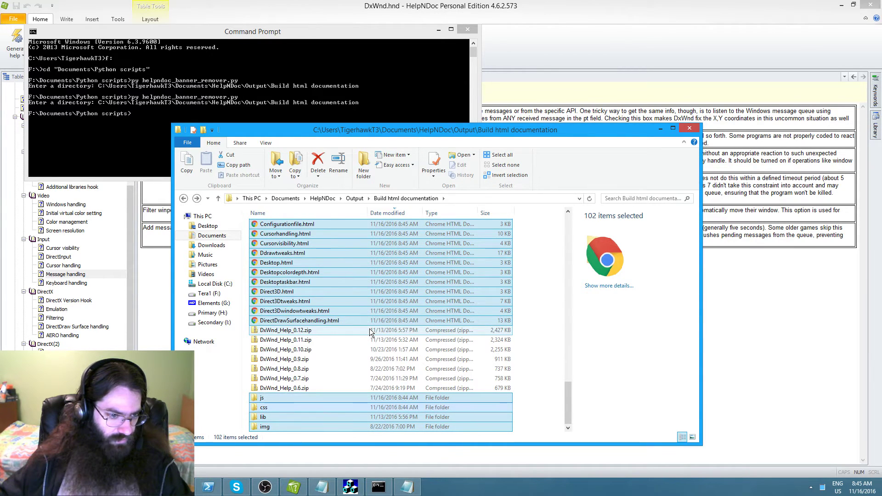
Rename the new css.zip archive to DxWnd_Help_0.13.zip, reusing the base name of the 0.12 archive
drag(567, 416, 574, 443)
click(294, 331)
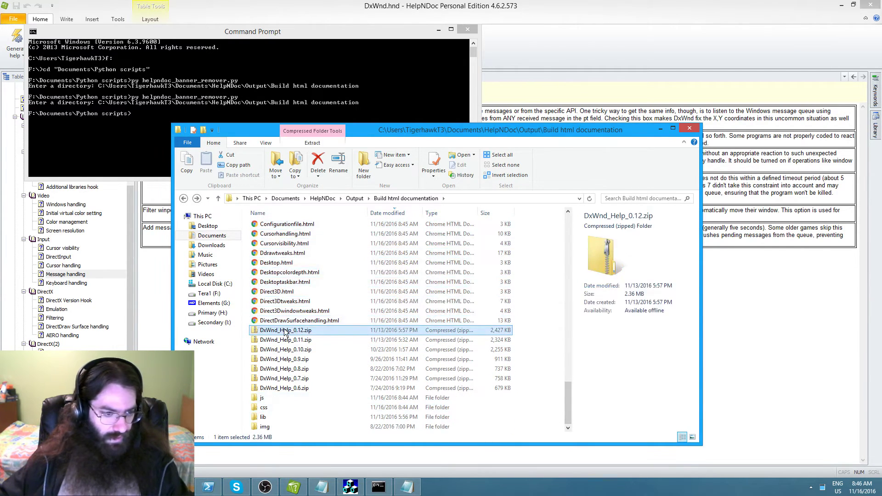
key(F2)
key(ctrl+c)
click(558, 364)
drag(565, 385, 565, 215)
click(265, 228)
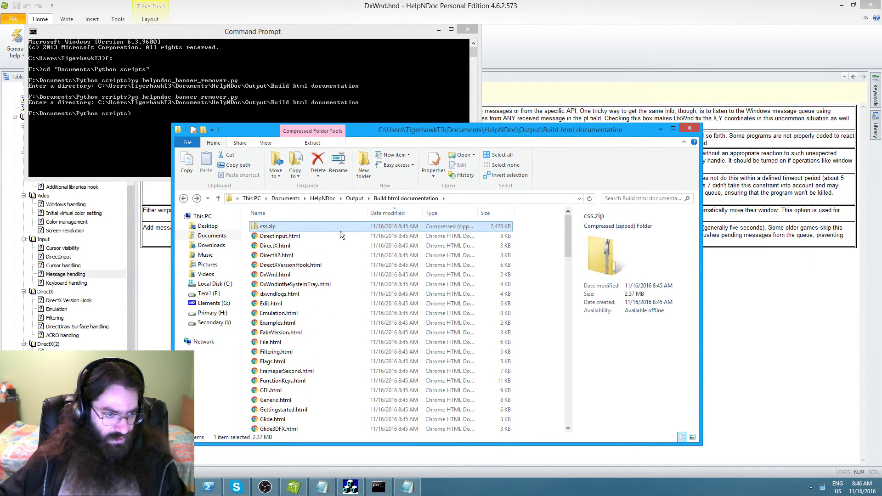
key(F2)
key(ctrl+v)
key(BackSpace)
text(3)
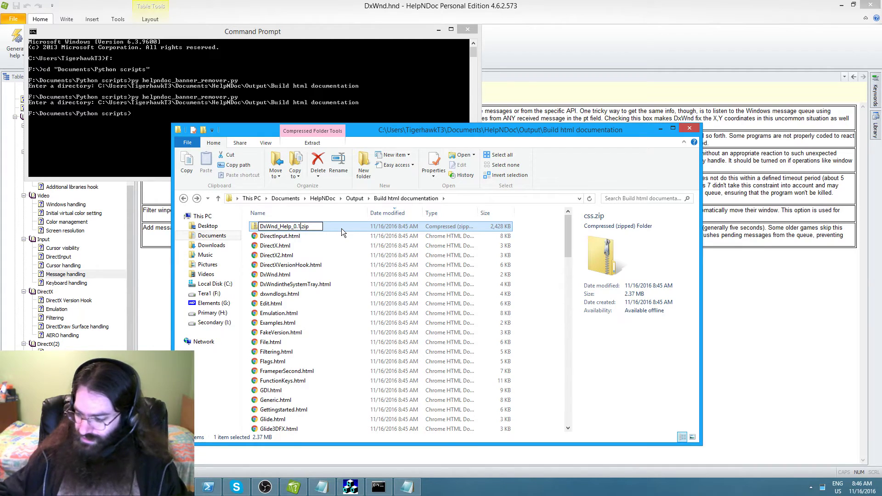
click(544, 254)
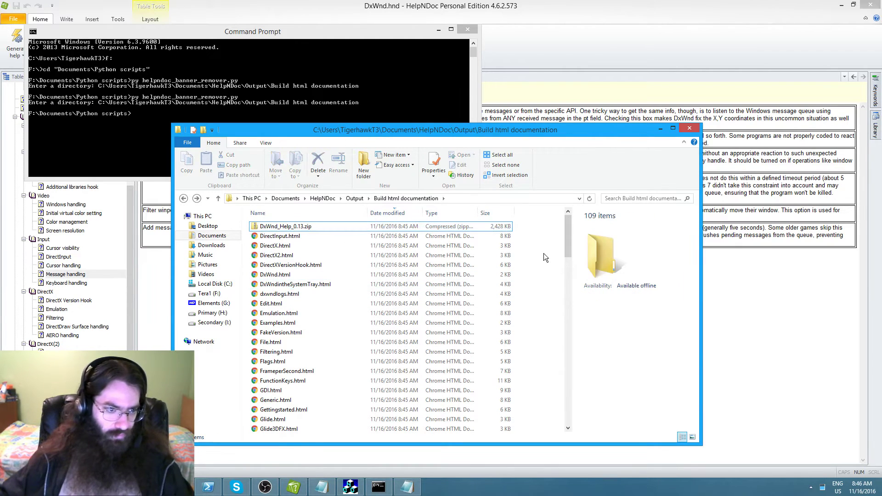
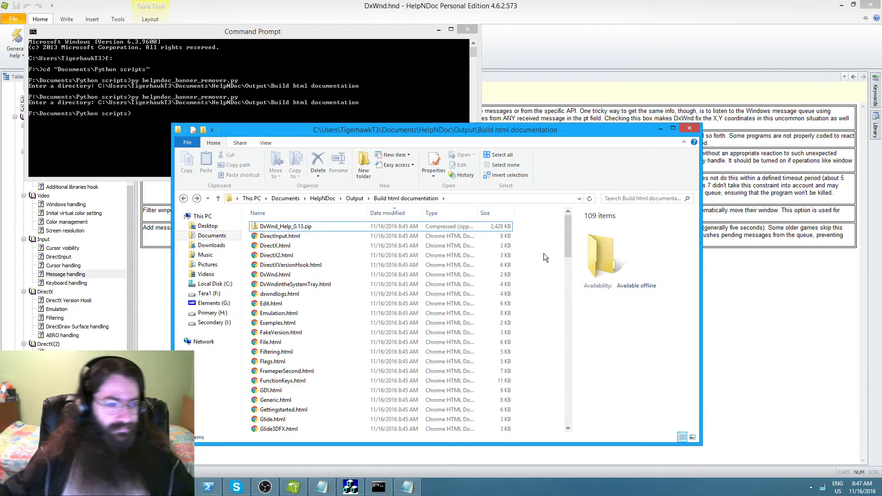
Switch to the SourceForge thread in the browser and continue the draft reply with ". One small question: "
mouse_move(570, 230)
mouse_down()
mouse_move(567, 402)
mouse_move(571, 227)
mouse_up()
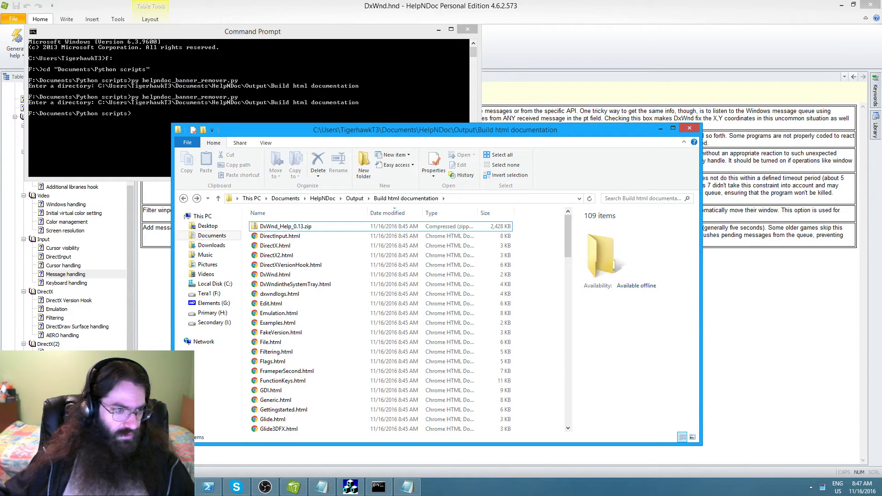
click(123, 487)
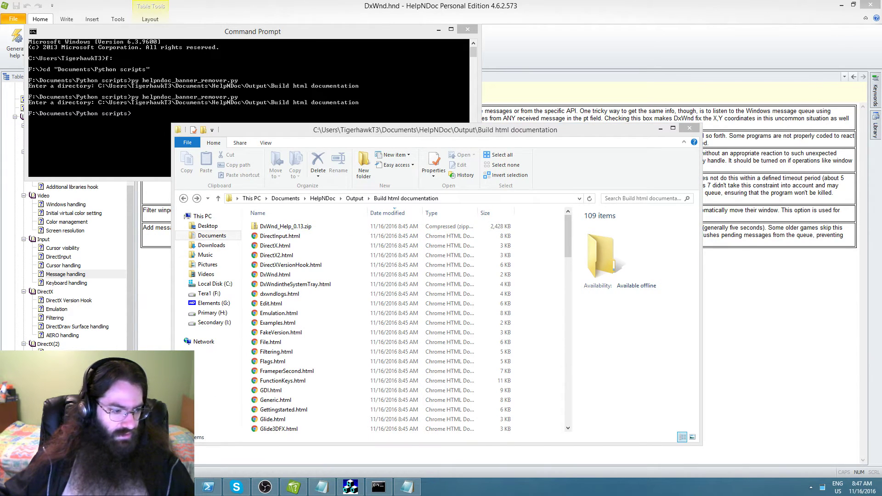
click(123, 487)
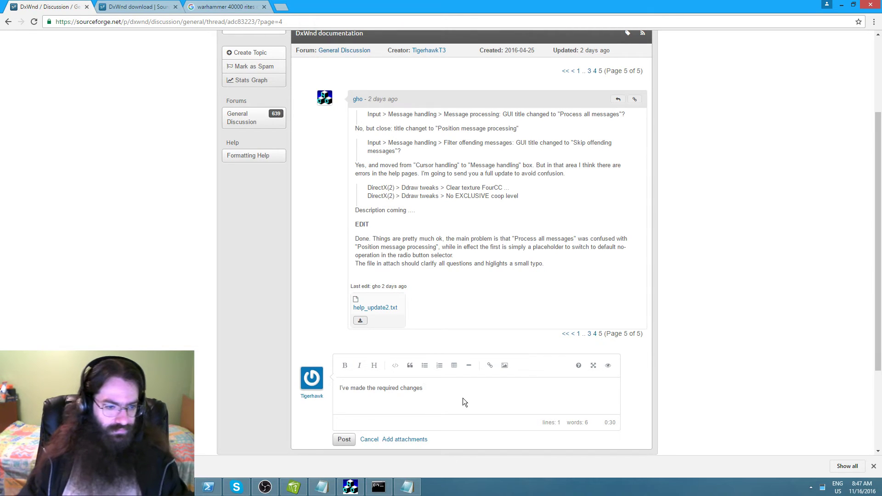
text(. One s)
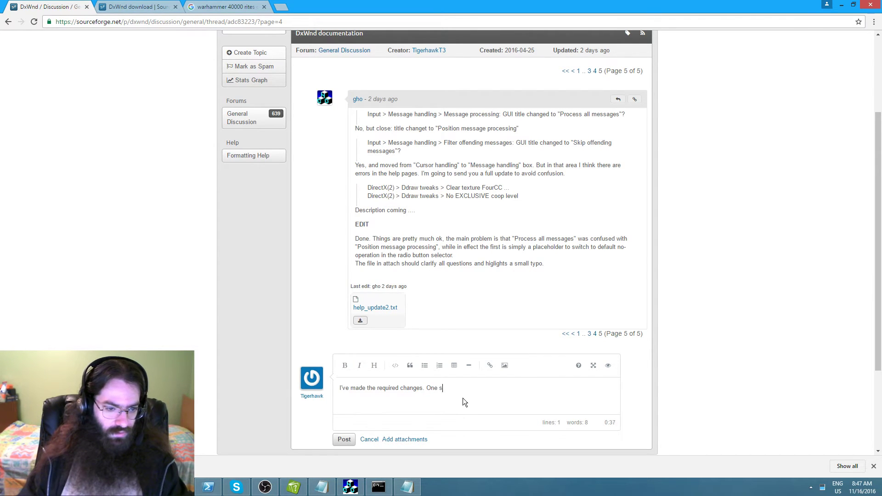
text(mall ques)
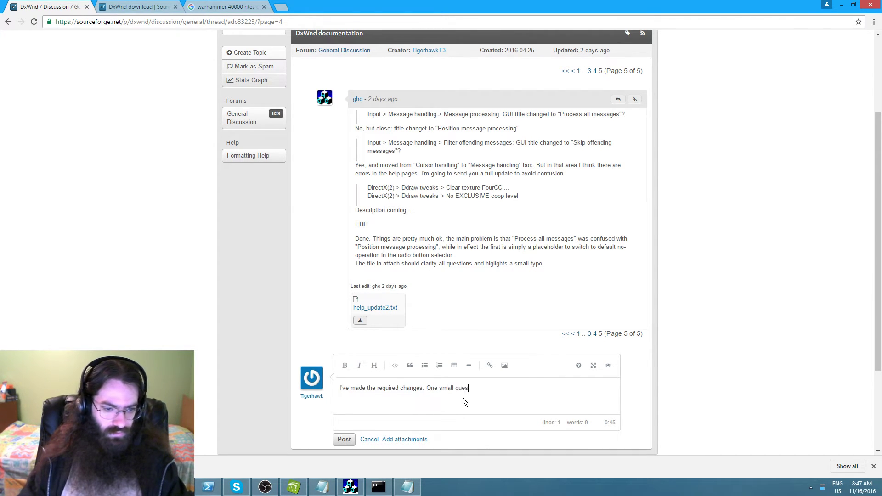
text(tion)
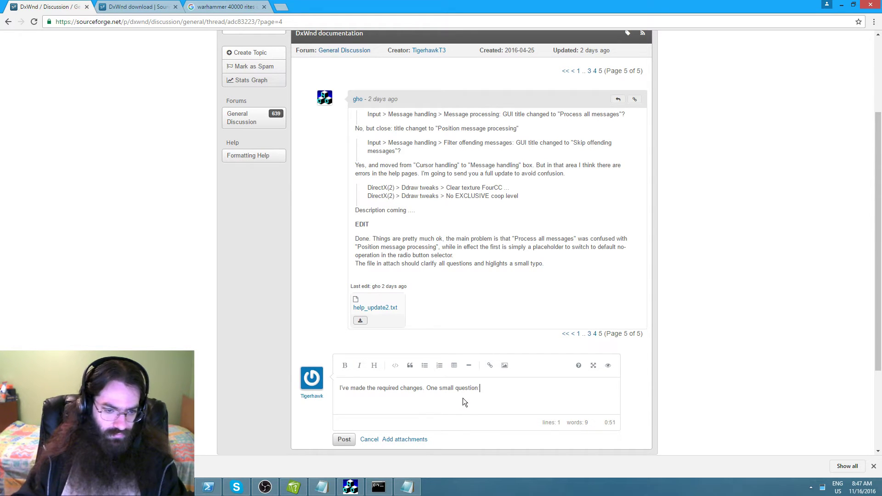
key(BackSpace)
text(:)
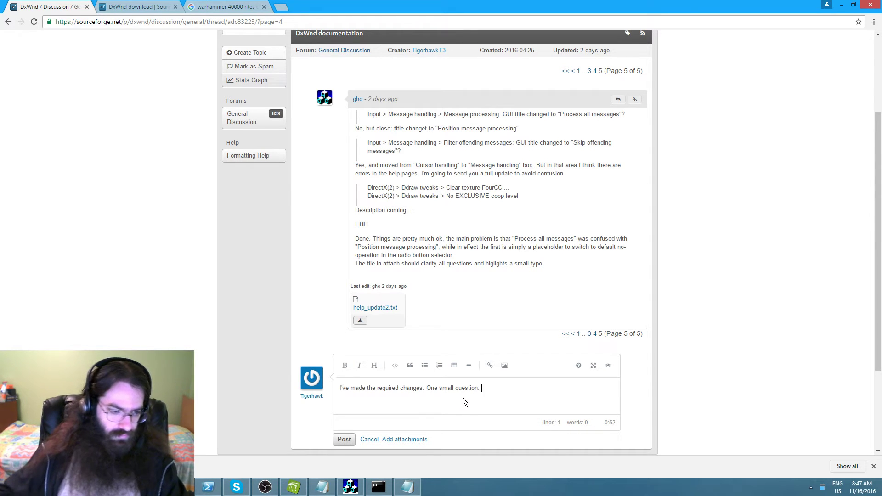
Add "In" to the reply, followed by the Message handling note about "Process all messages" copied from the untitled Notepad file
click(321, 487)
drag(766, 317, 304, 294)
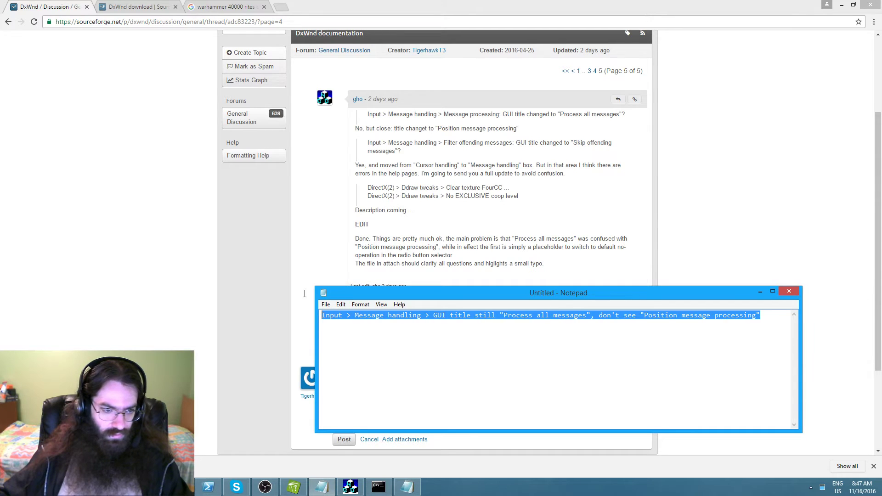
key(ctrl+c)
key(alt+Tab)
text(In)
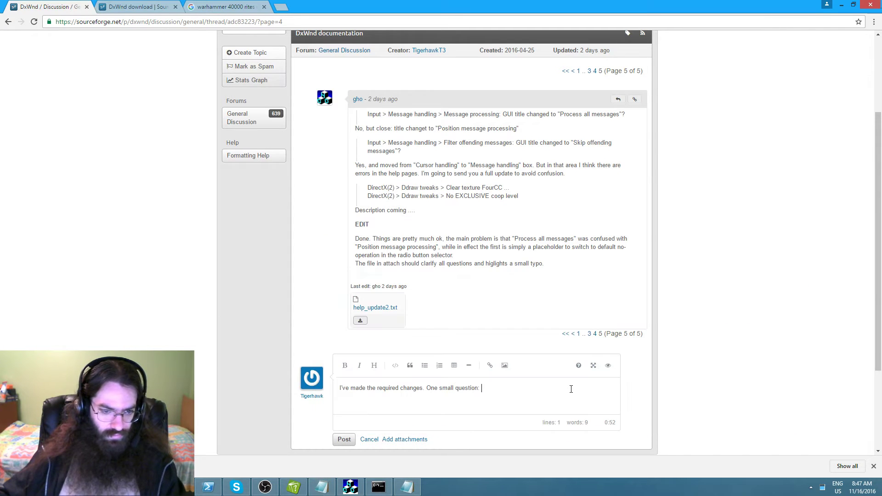
key(ctrl+v)
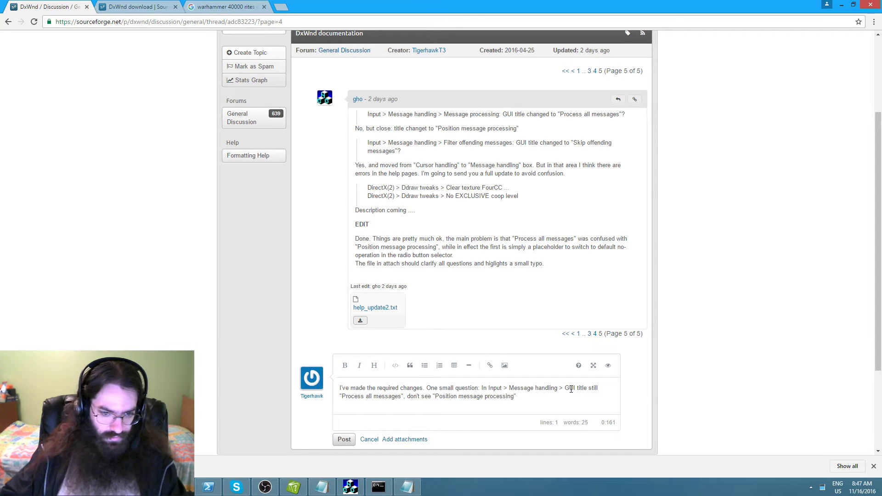
In the reply, replace the ">" after "Message handling" with a comma and insert "there is still a" before "GUI title"
key(Left)
key(Left)
key(Left)
key(Left)
key(Left)
key(Left)
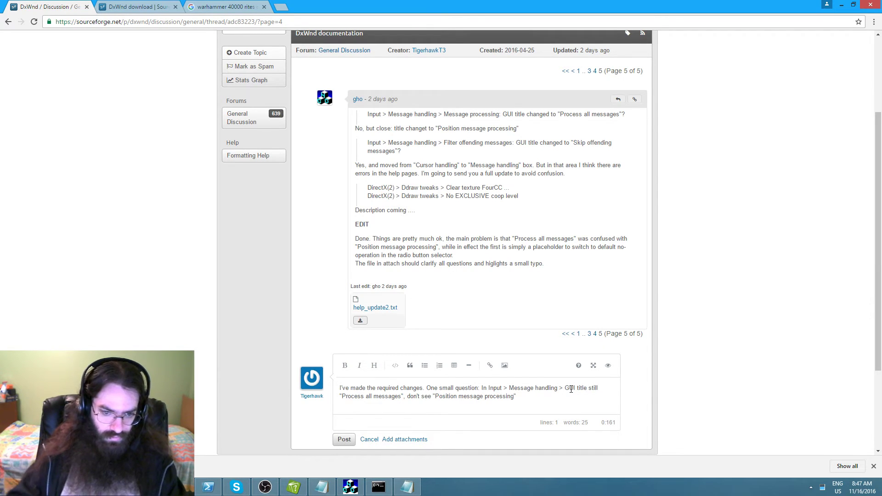
key(Delete)
key(Delete)
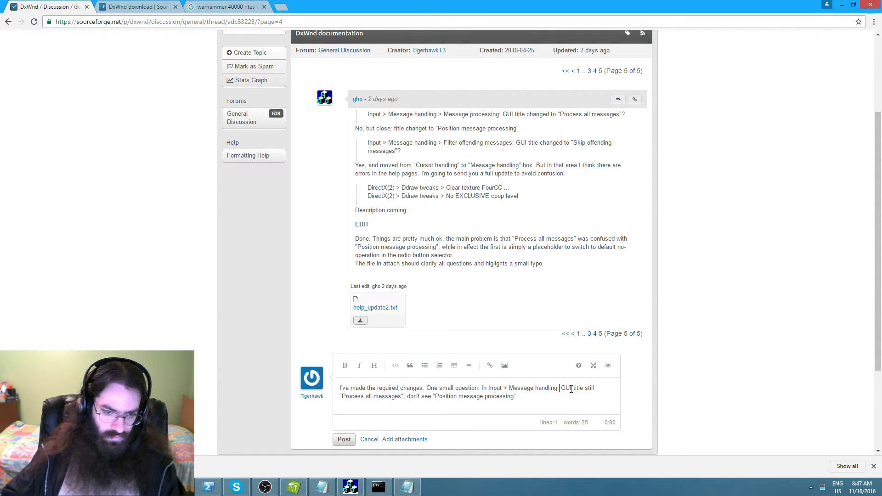
key(Delete)
text(, )
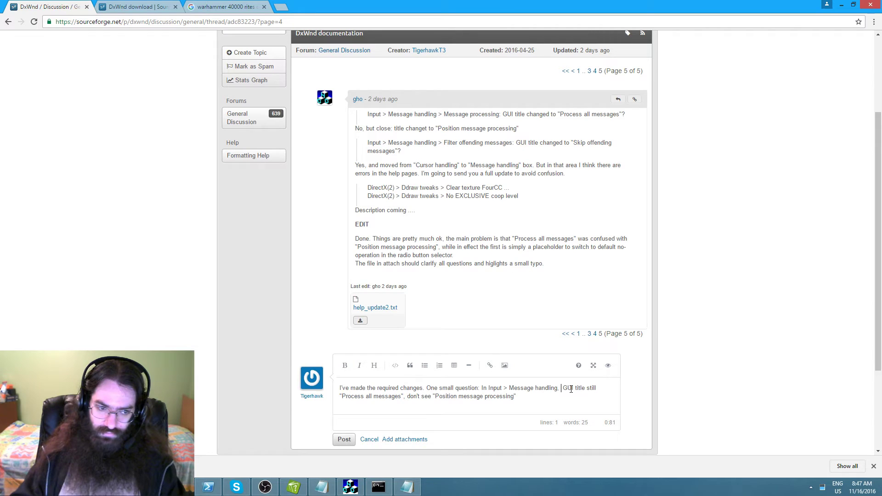
text(there is still )
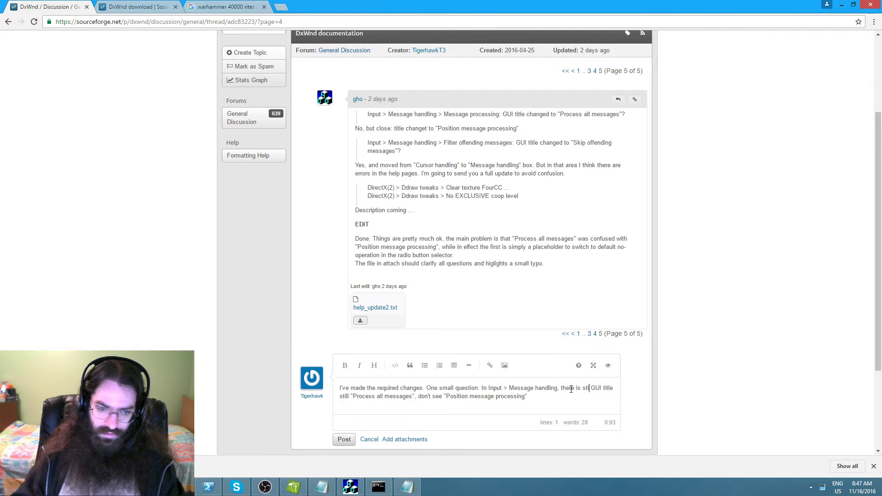
text(a)
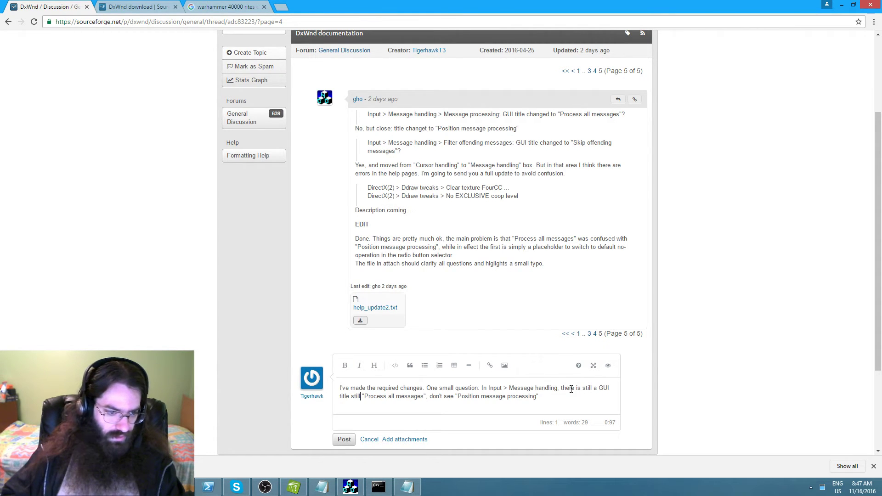
Delete the redundant "still" before "Process all messages" in the reply
key(BackSpace)
key(BackSpace)
key(BackSpace)
key(BackSpace)
key(BackSpace)
key(BackSpace)
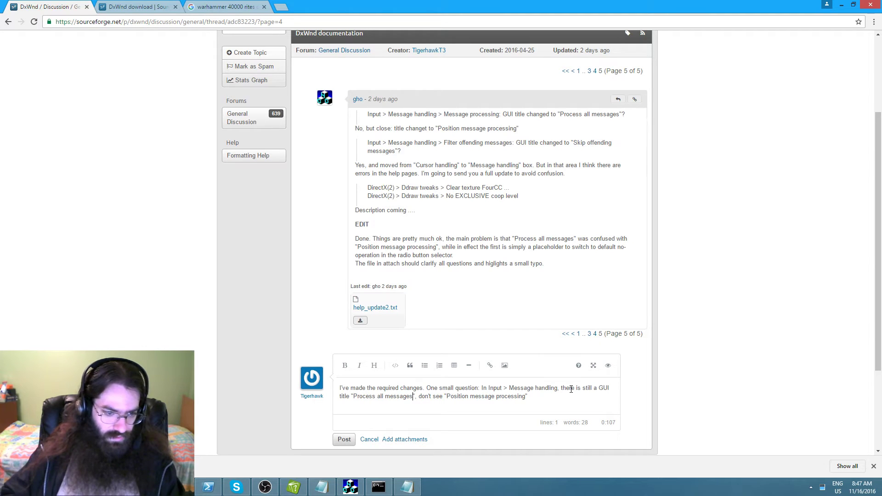
Turn the remark about "Position message processing" into its own sentence beginning "I don't see" and end it with a period
text(,)
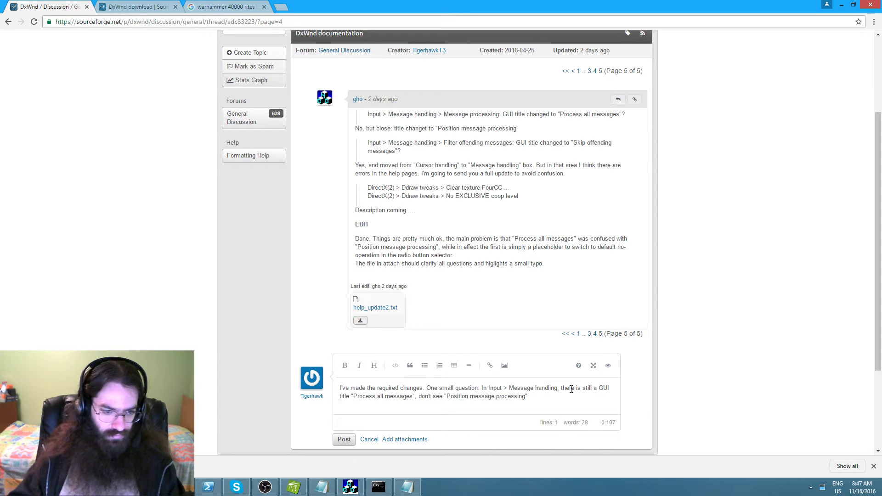
key(BackSpace)
text(. I)
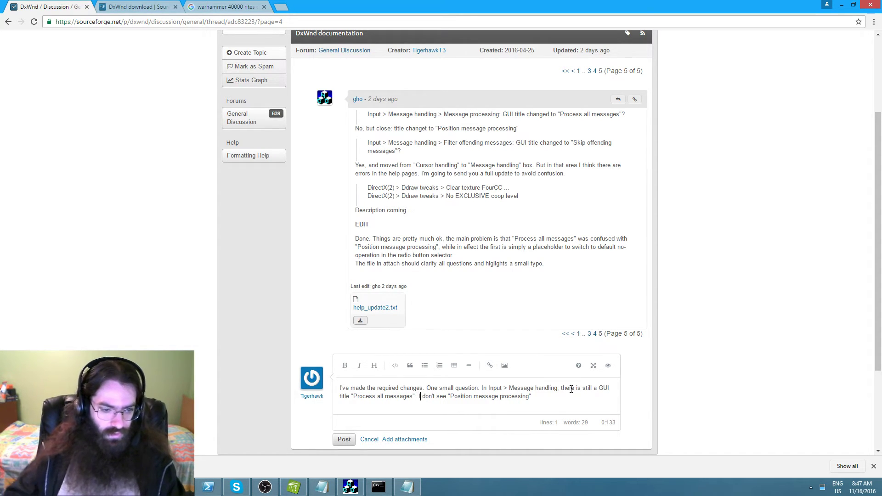
text(. )
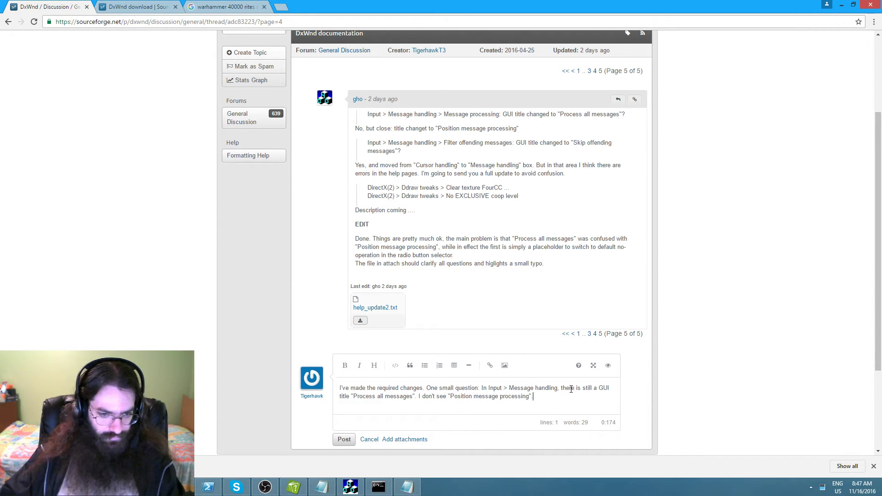
Finish the reply's sentence about "Position message processing" with "anywhere."
text(anywah)
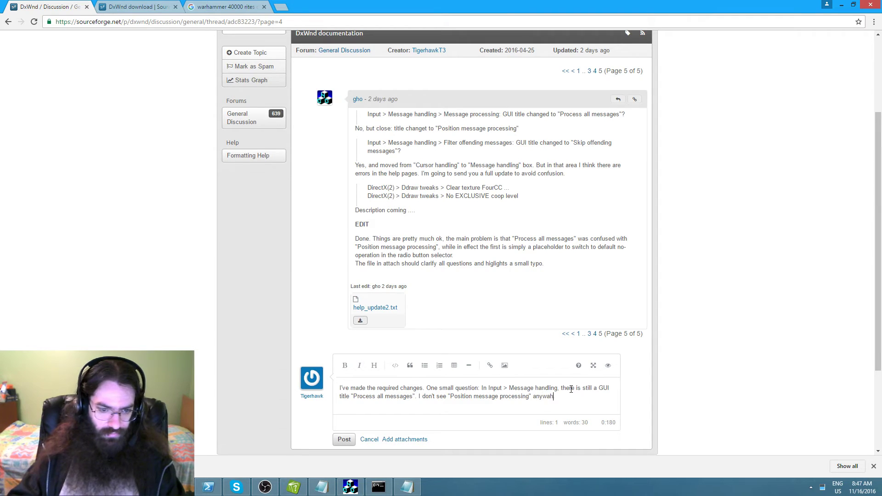
key(BackSpace)
key(BackSpace)
key(BackSpace)
text(where.)
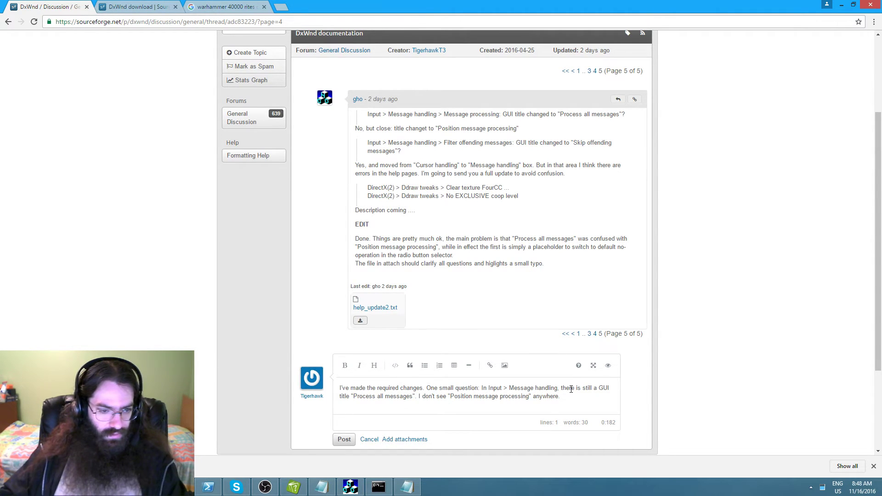
Add a new paragraph to the reply reading "The newest documentation is attached and I will update the website."
key(Return)
key(Return)
text(THe)
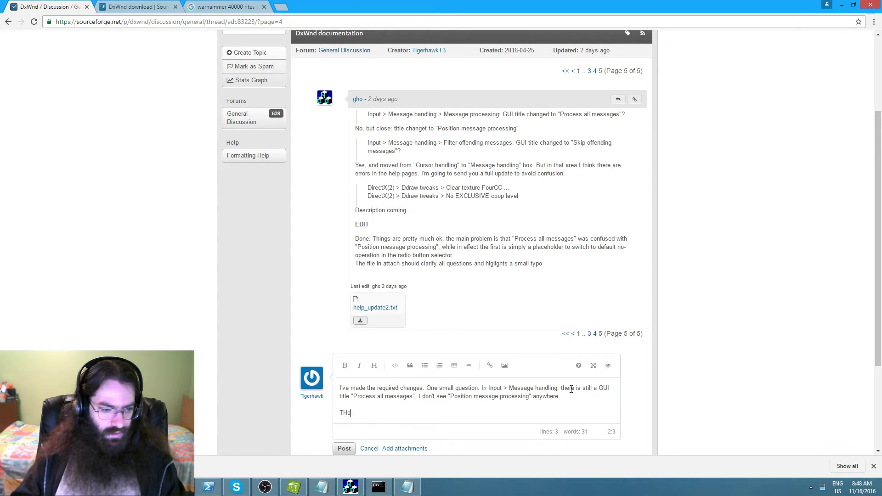
text( newsest )
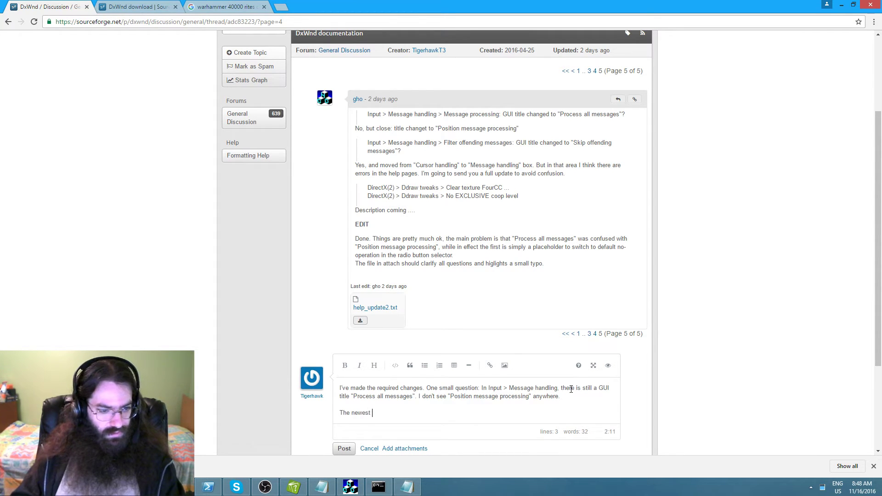
text(documentatio)
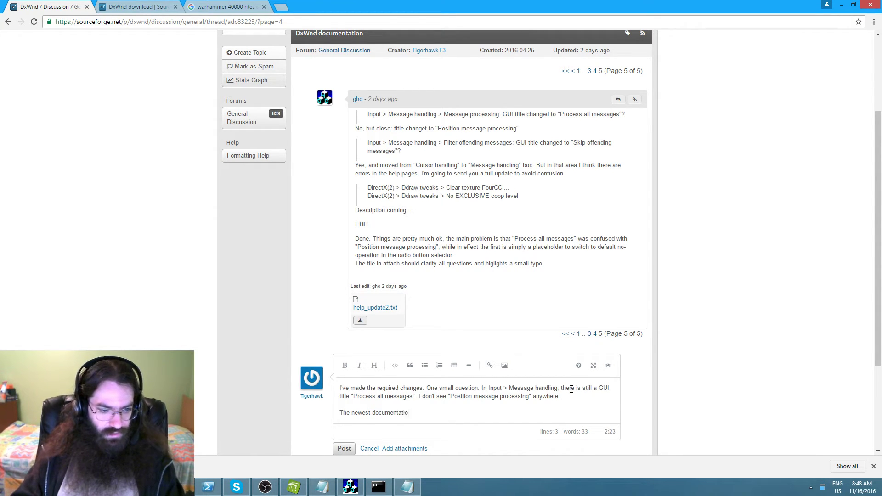
text(n is attached and)
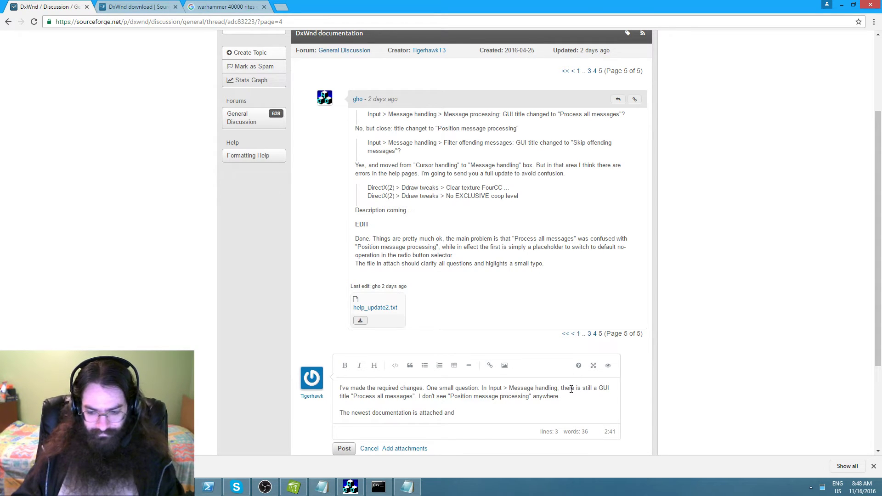
text( I will)
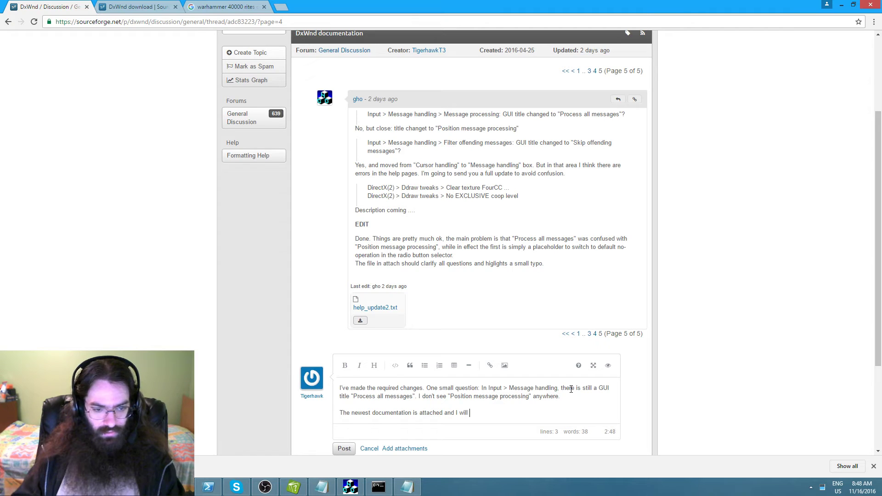
text( up)
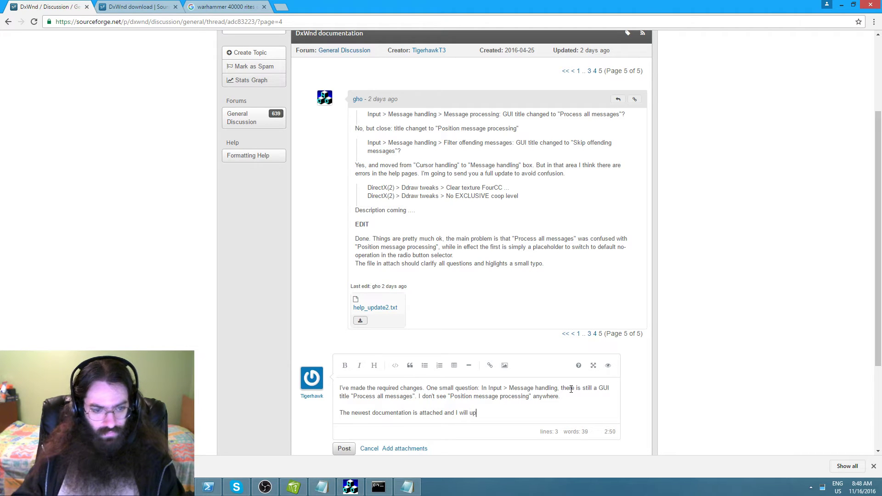
text(date the website.)
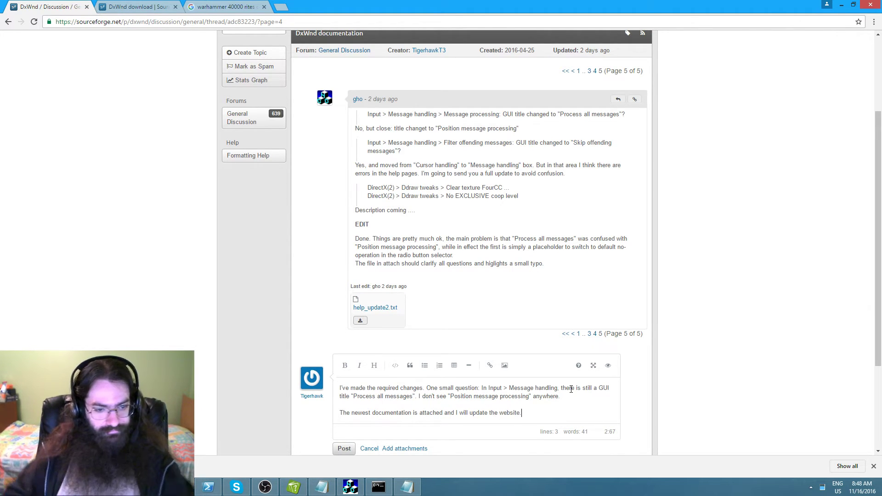
Attach DxWnd_Help_0.13.zip to the reply, post it and check the published post in the thread
click(413, 449)
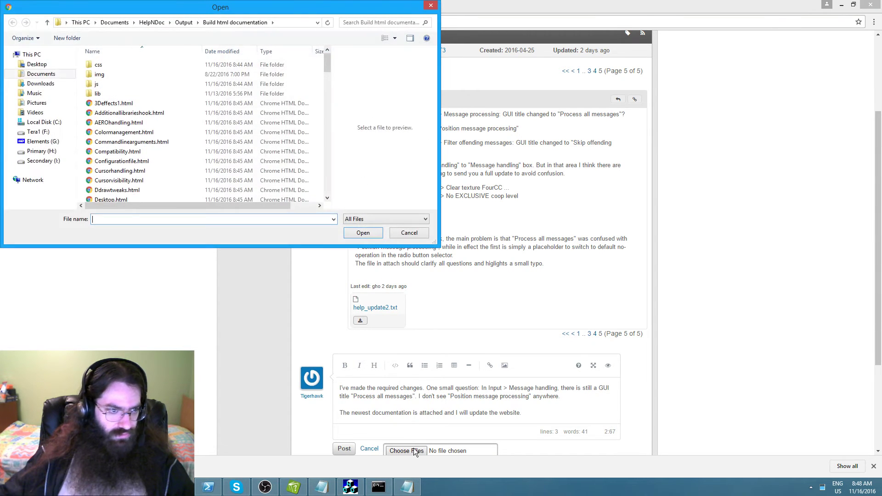
drag(325, 66, 331, 95)
double_click(158, 171)
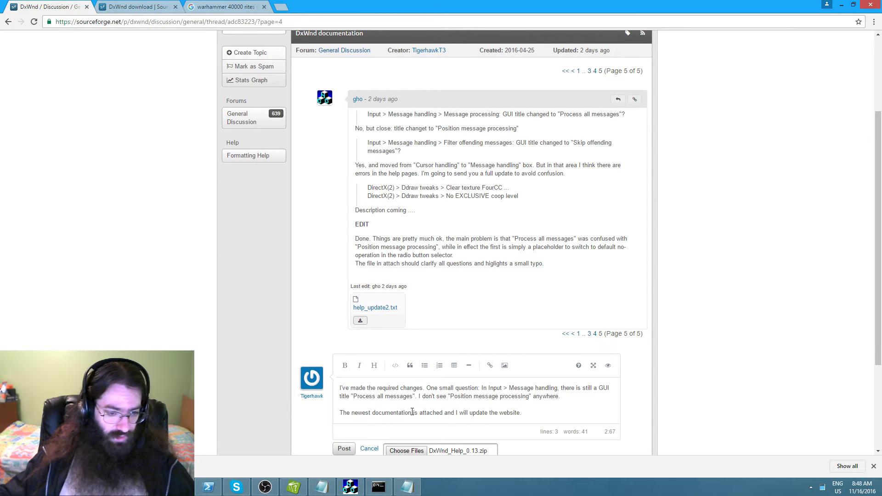
scroll(685, 378, down, 3)
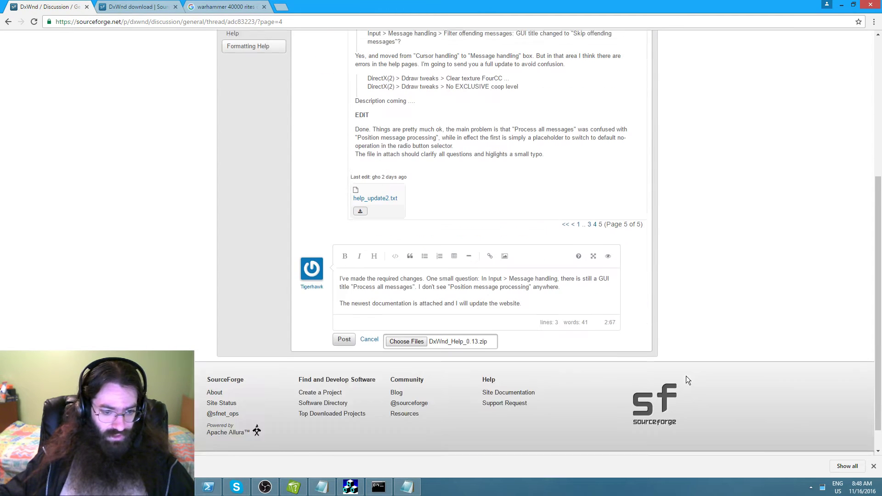
click(344, 326)
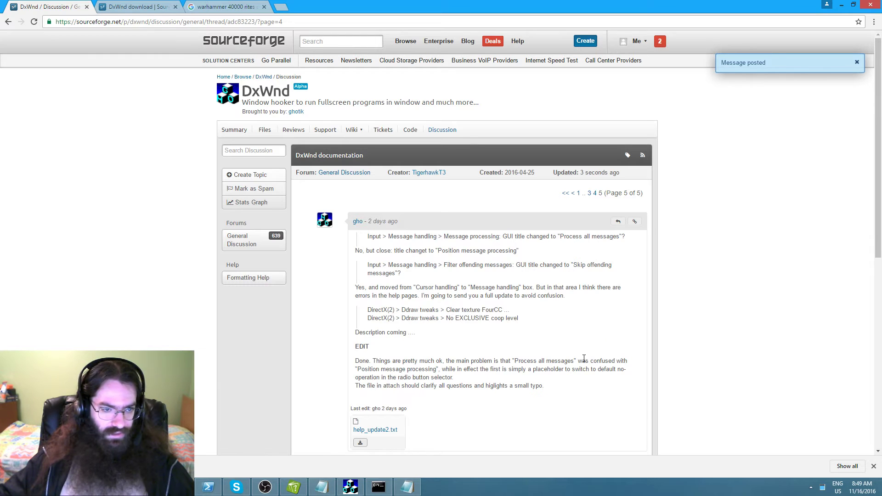
scroll(584, 359, down, 8)
scroll(585, 330, up, 3)
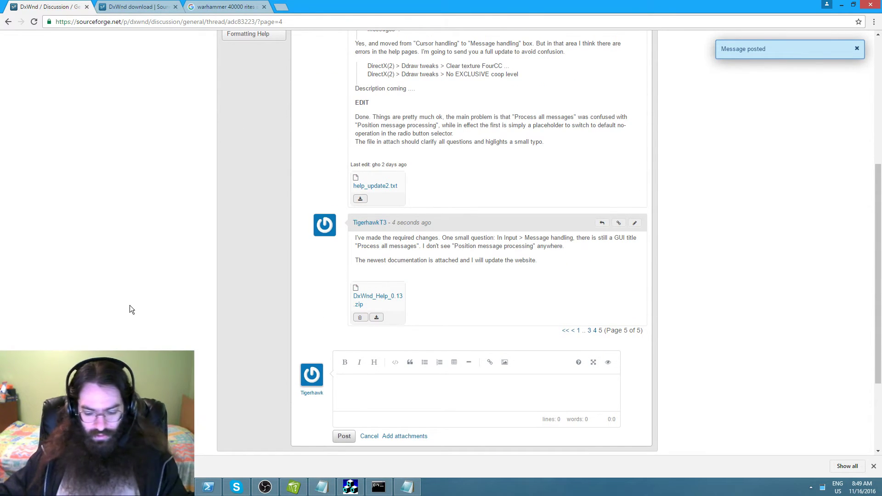
key(super)
text(file)
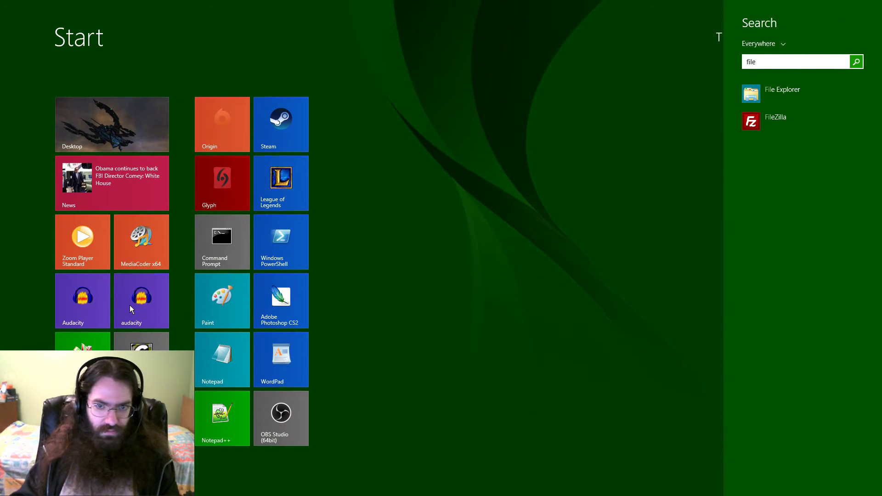
key(Return)
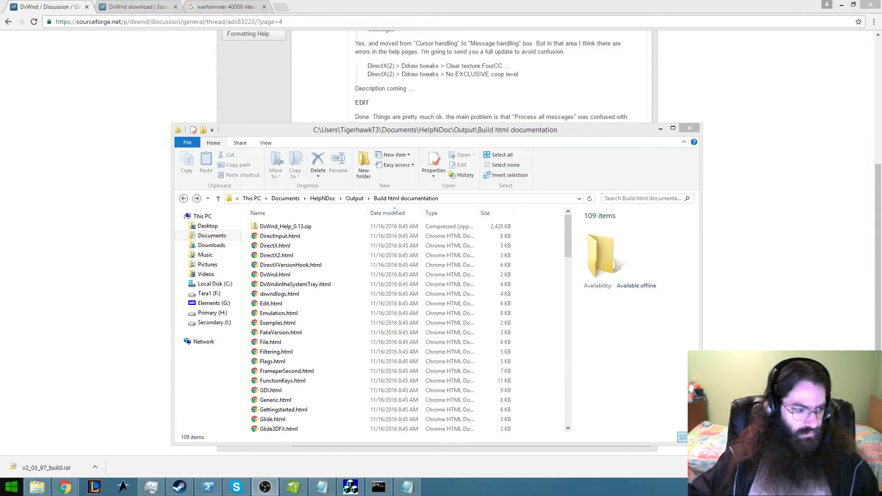
Launch FileZilla and dismiss its update notice without installing the new version
click(11, 487)
text(filezilla)
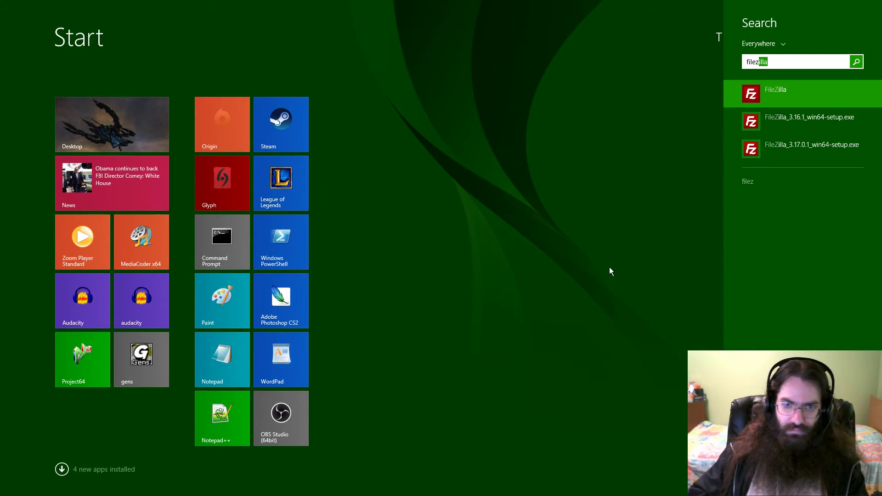
key(Return)
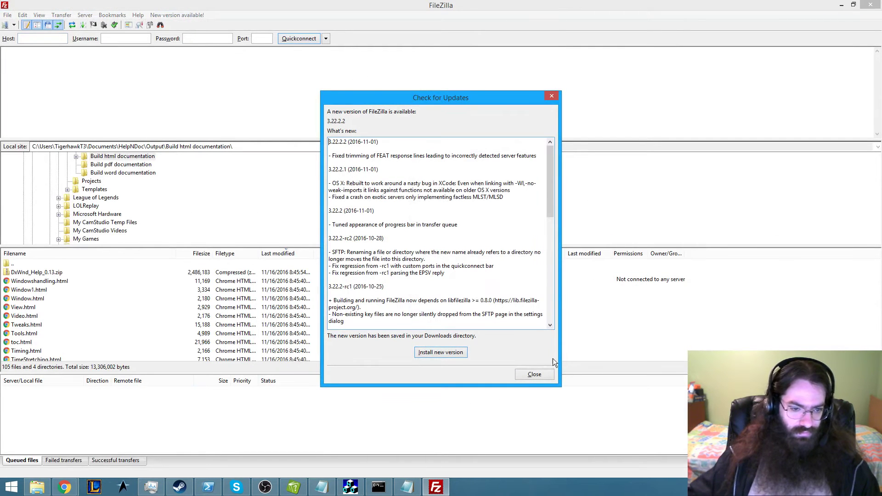
click(534, 375)
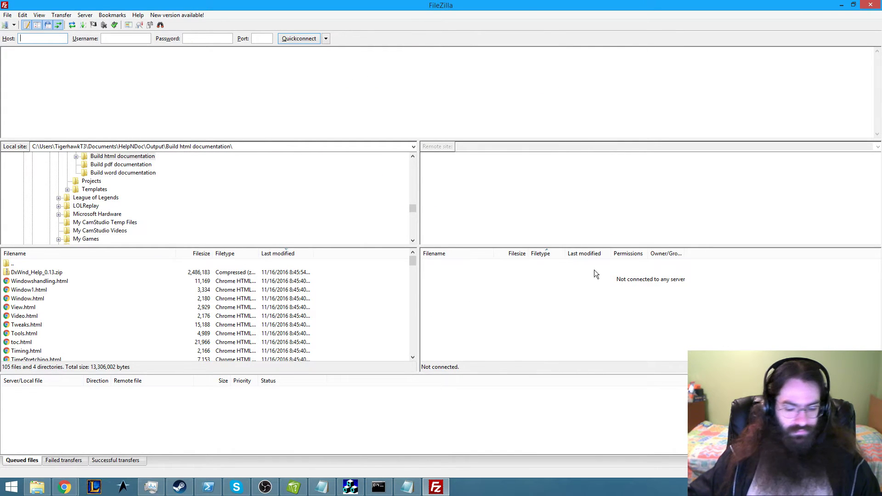
Connect to the saved FTP site by entering the account password and open the remote folder /public_html/dxwnd
key(ctrl+s)
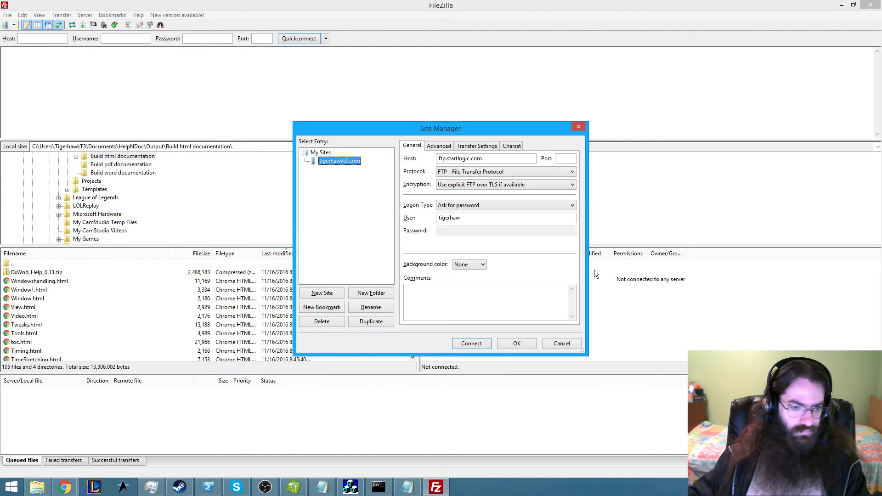
key(Return)
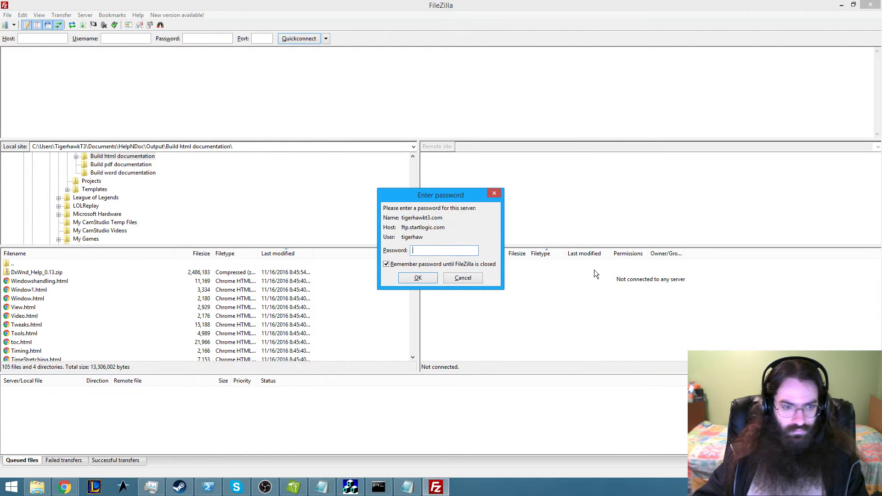
text(••••••)
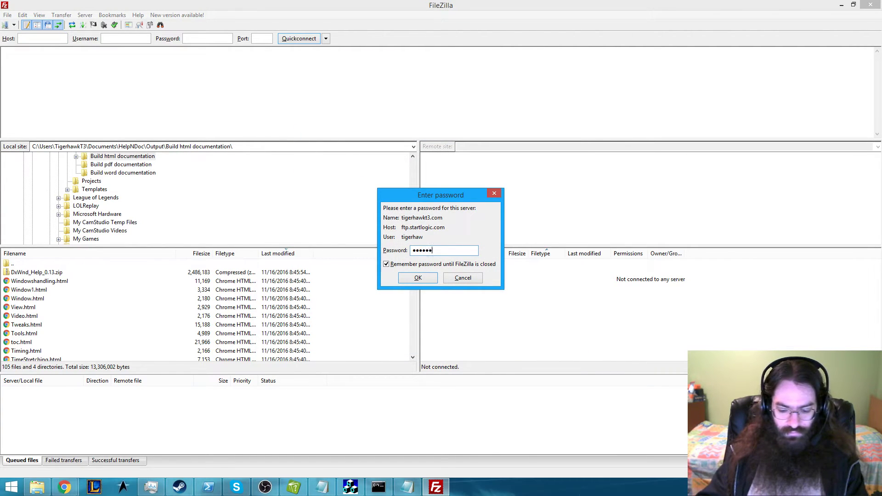
text(•••••)
key(Return)
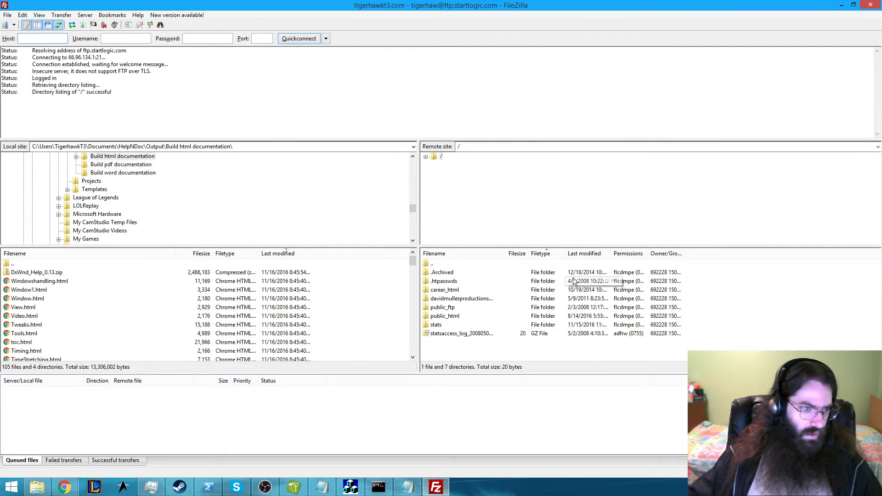
double_click(445, 317)
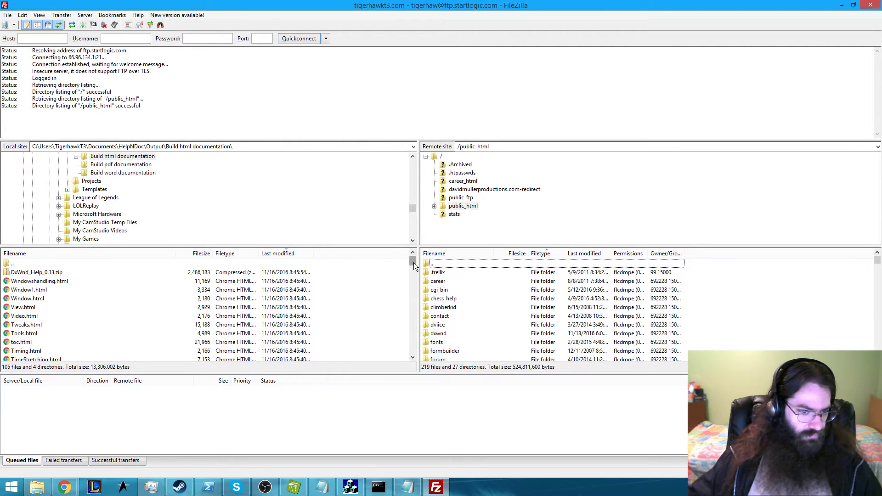
double_click(447, 332)
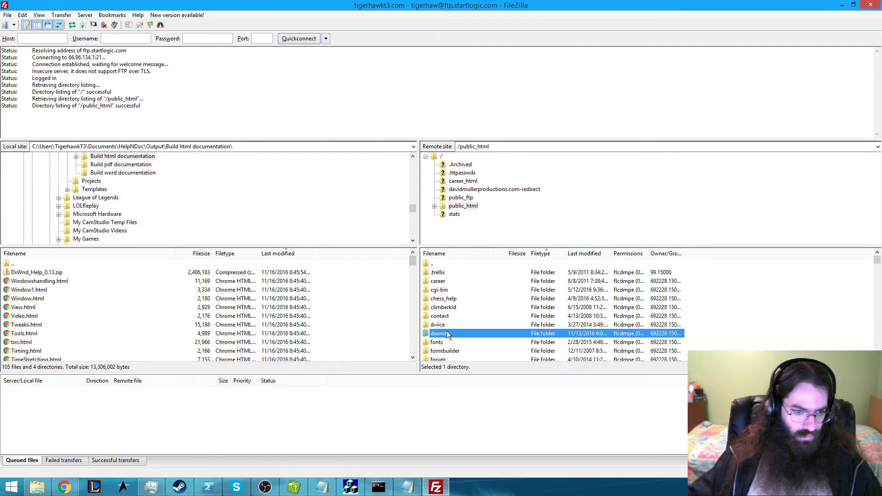
Upload all generated HTML files plus the js, css, lib and img folders to /public_html/dxwnd, overwriting existing files for the whole current queue
click(55, 281)
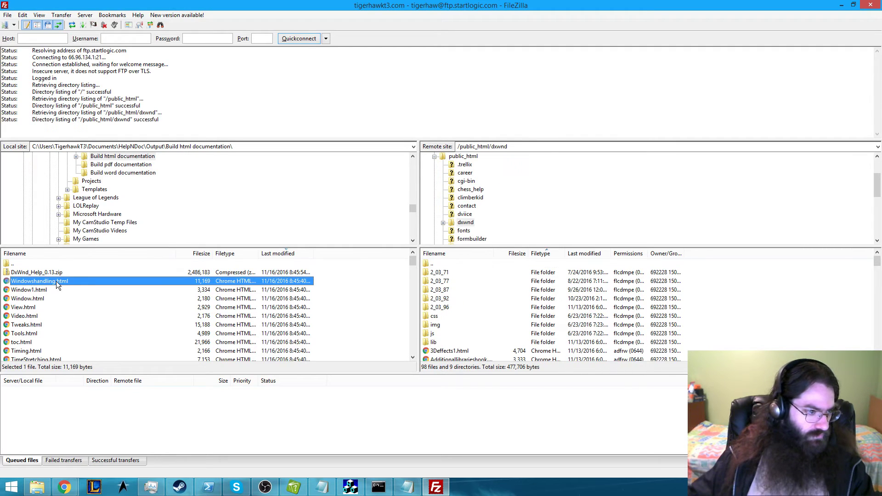
drag(412, 265, 407, 343)
key(ctrl+a)
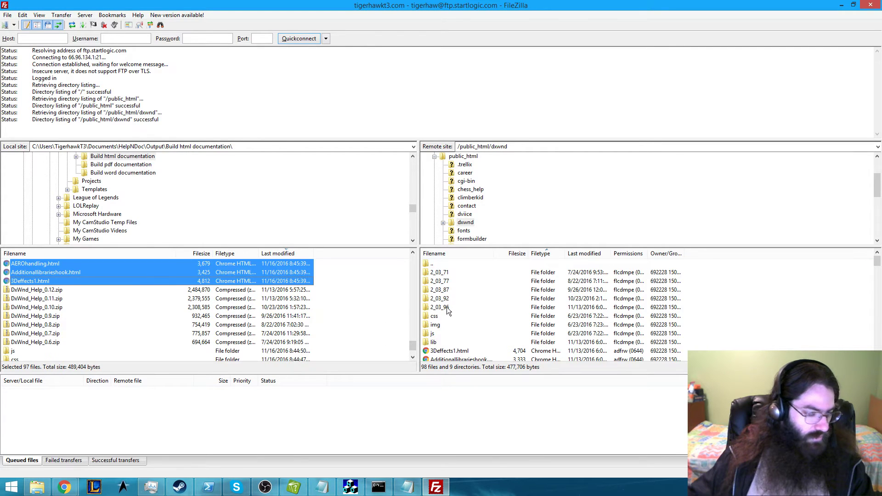
scroll(412, 352, down, 1)
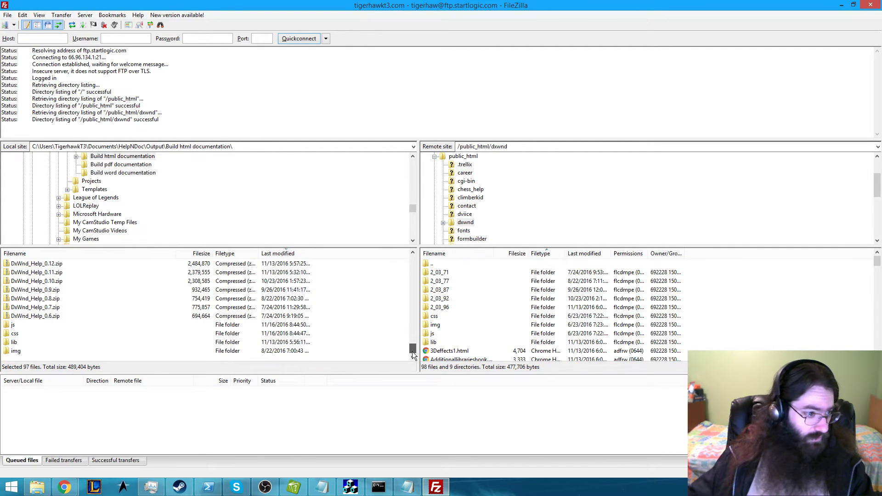
ctrl+click(14, 325)
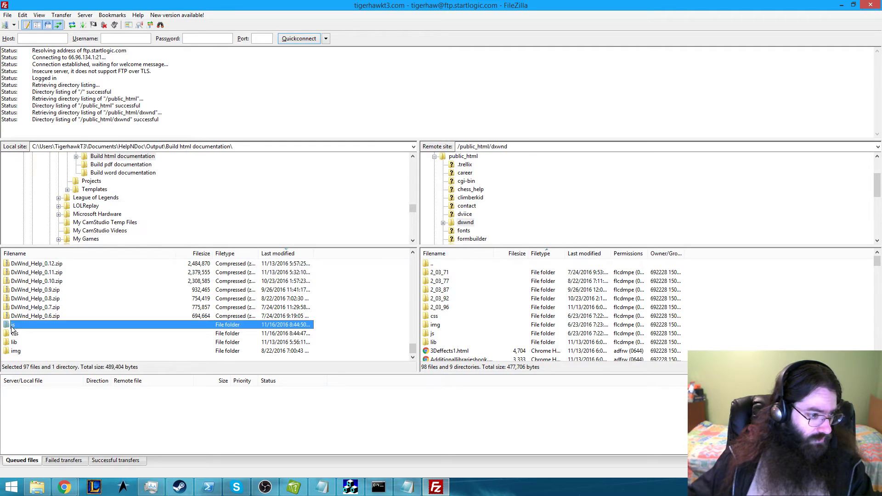
ctrl+click(15, 334)
ctrl+click(15, 342)
ctrl+click(15, 350)
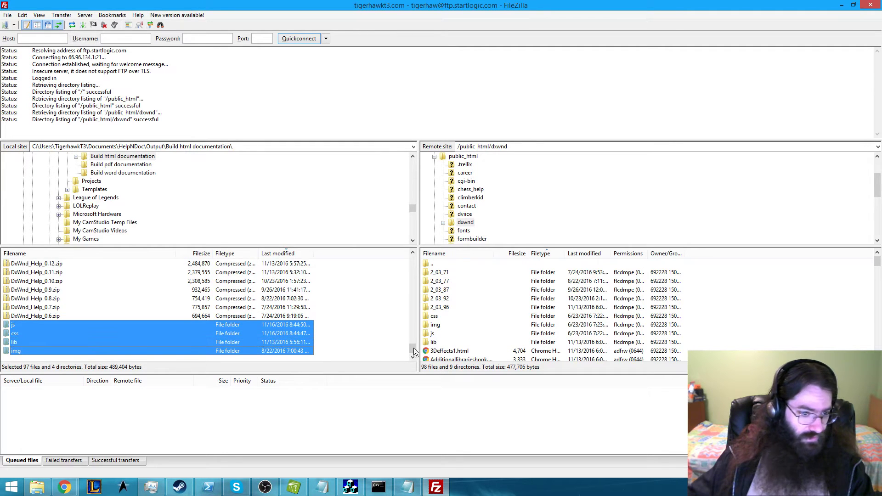
drag(416, 351, 419, 349)
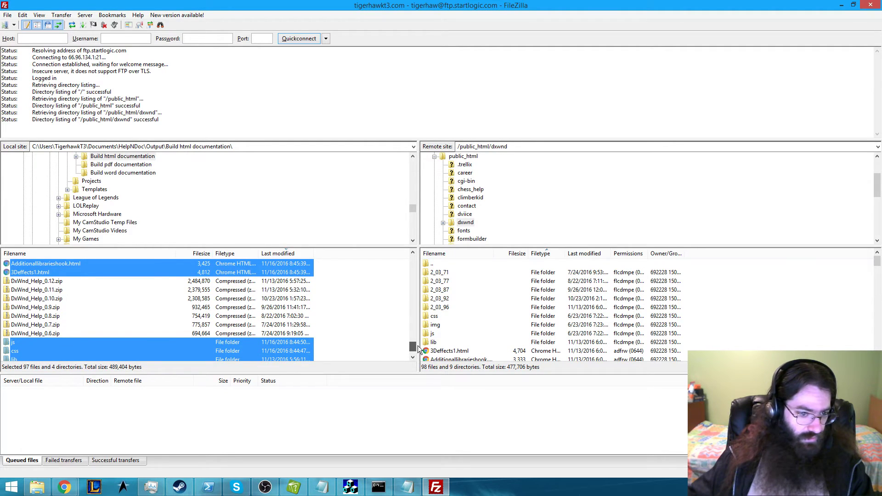
right_click(249, 270)
click(269, 275)
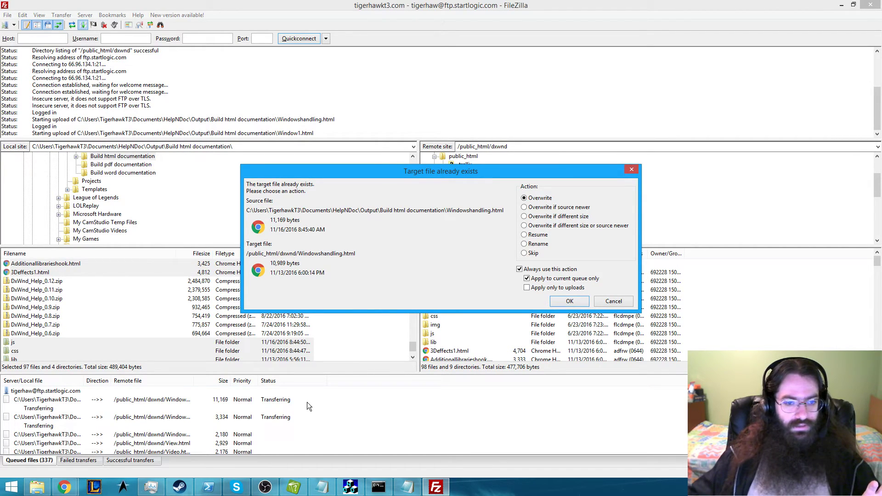
click(575, 302)
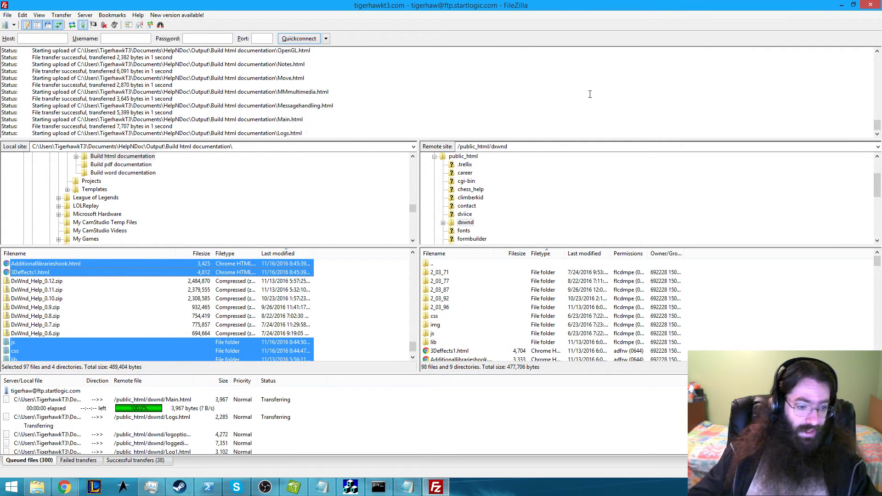
Switch to Notepad++ and open the recent file F:\Dreamweaver\mywebsite\dxwnd\index.html
key(super)
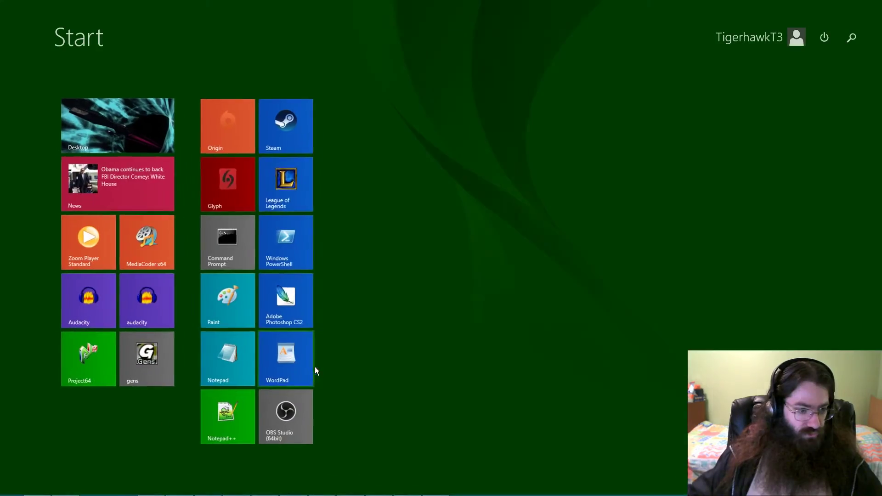
key(super)
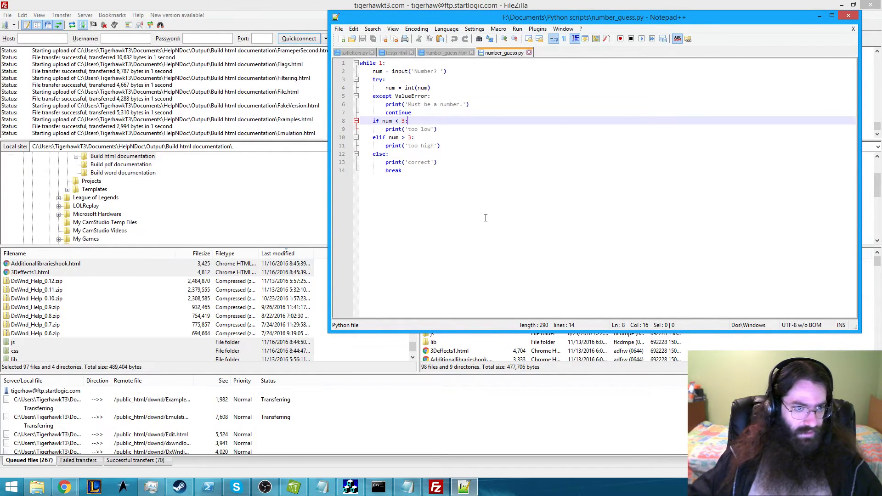
click(340, 30)
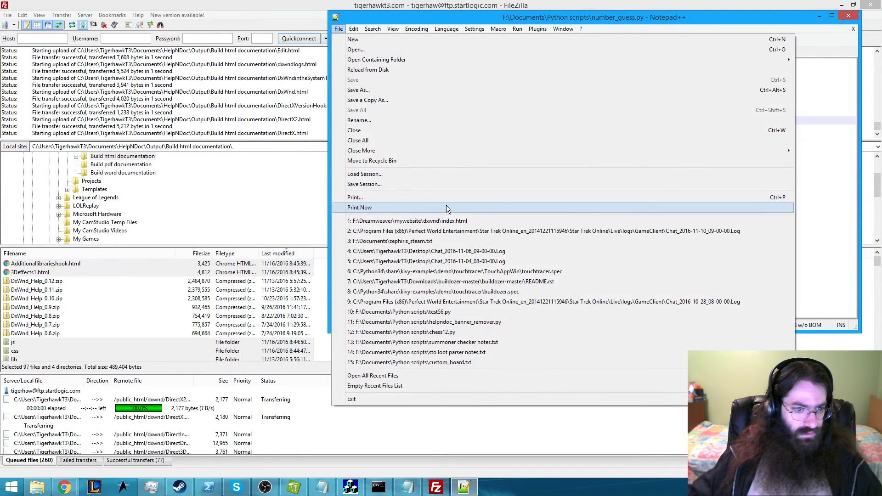
click(448, 221)
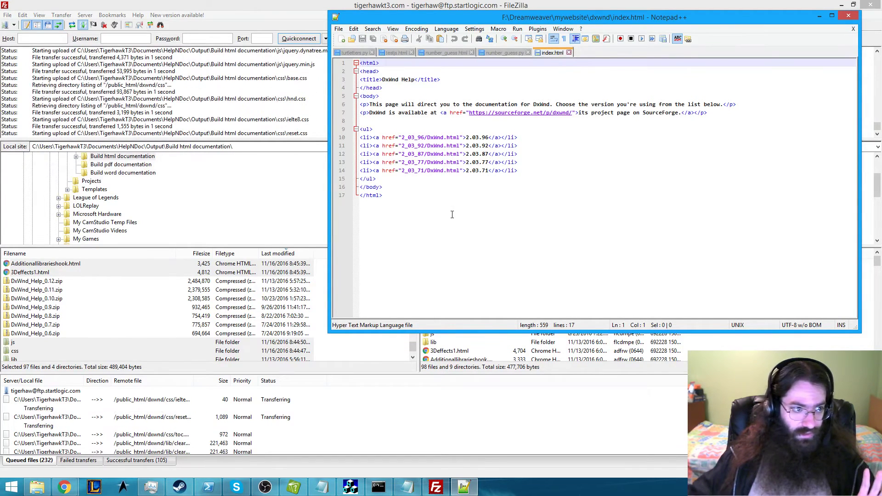
Add a 2.03.97 list entry linking to 2_03_97/DxWnd.html above the 2.03.96 entry and save index.html
click(395, 129)
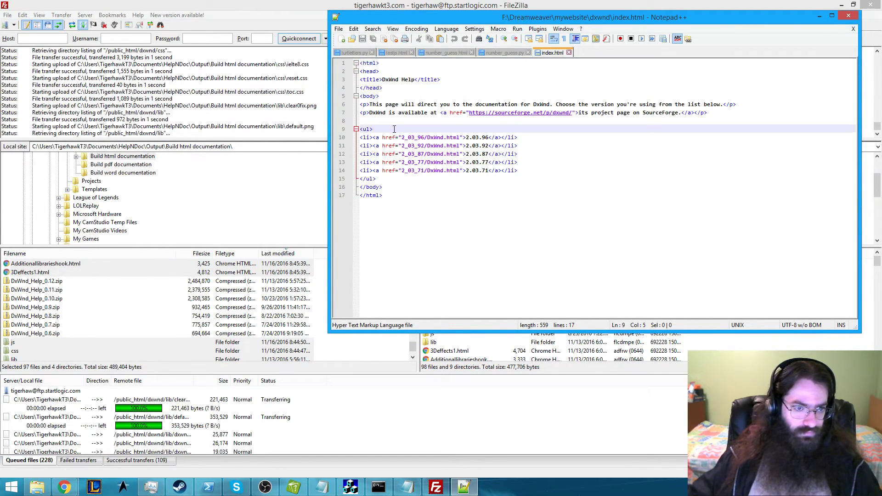
drag(519, 138, 530, 132)
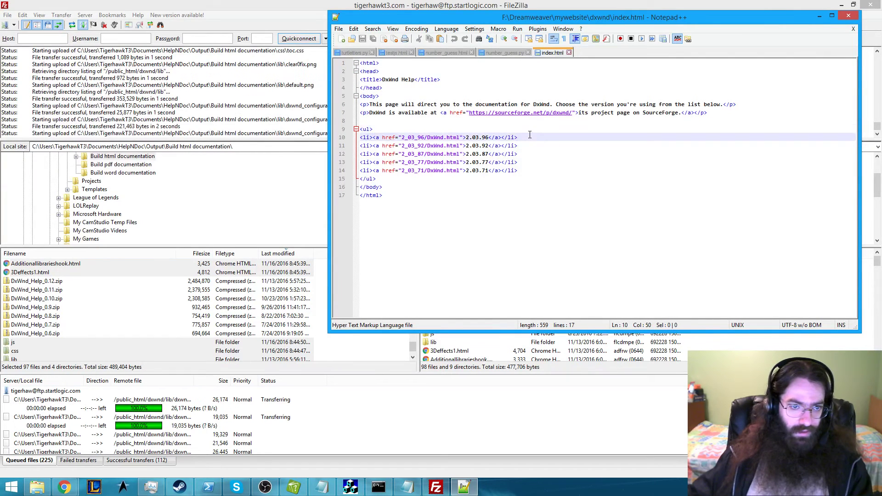
key(ctrl+c)
click(497, 128)
key(ctrl+v)
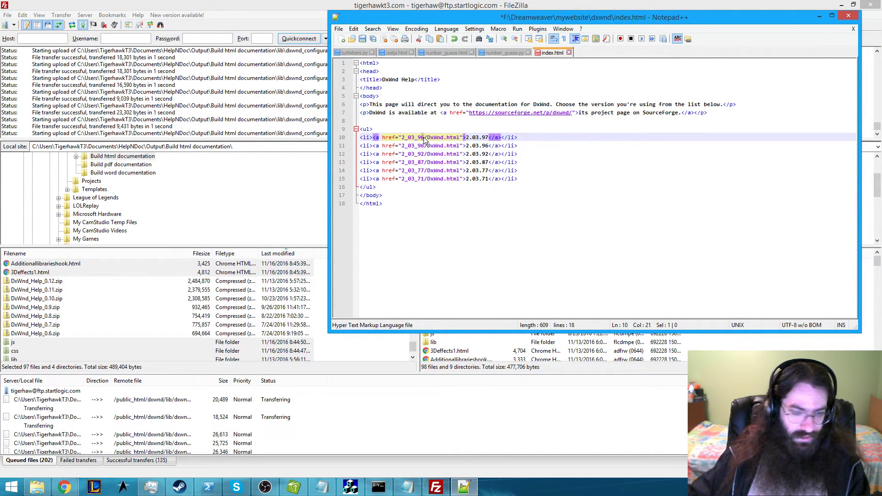
text(7)
click(556, 138)
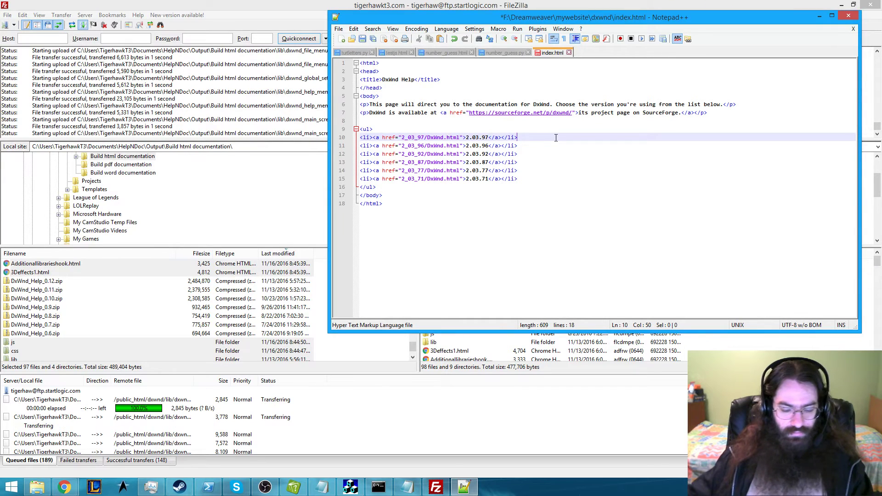
key(ctrl+s)
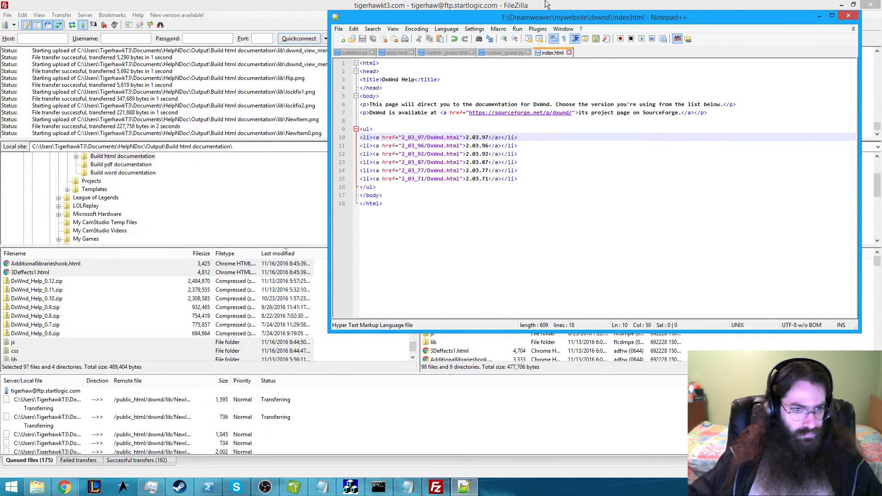
Switch back to FileZilla and create the remote directory /public_html/dxwnd/2_03_97
click(546, 4)
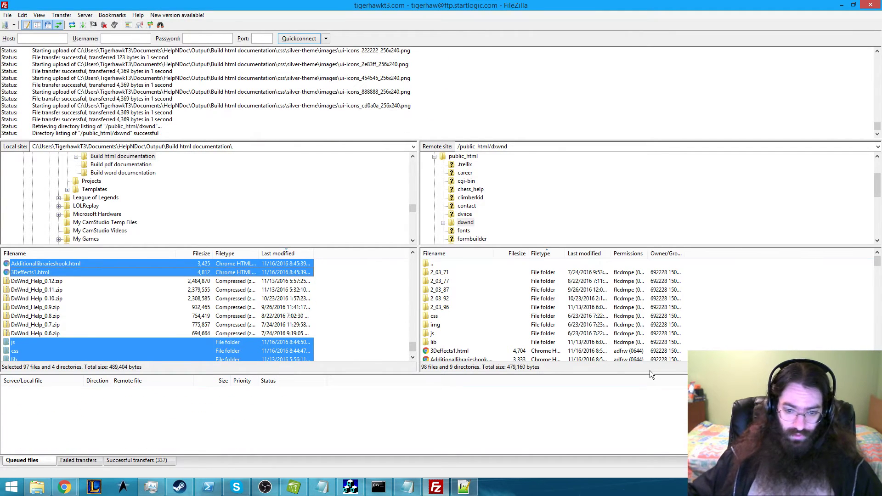
right_click(753, 277)
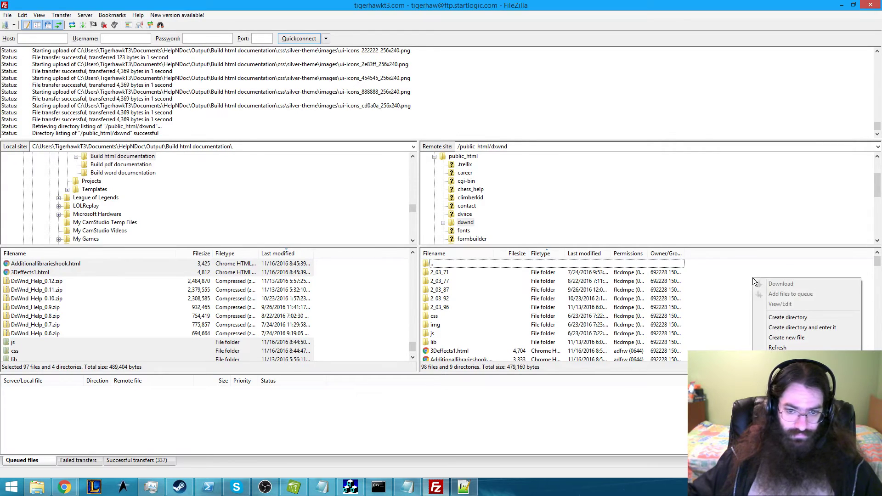
click(765, 318)
text(2)
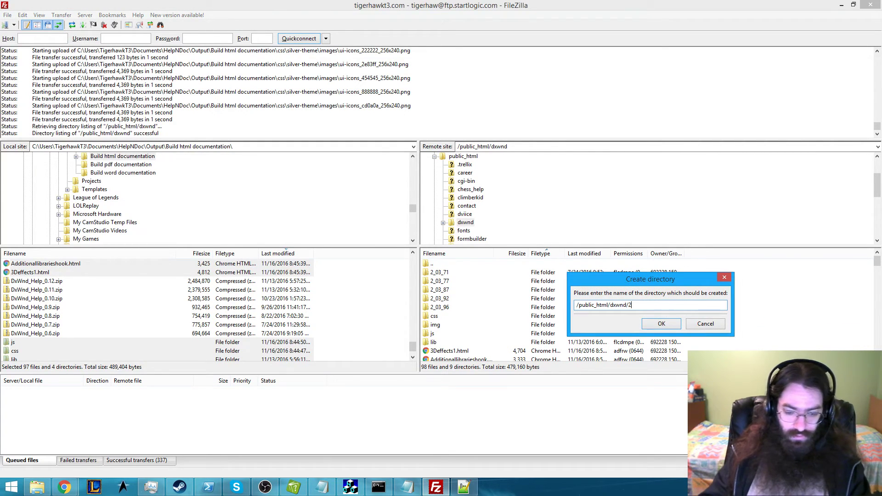
text(_03_)
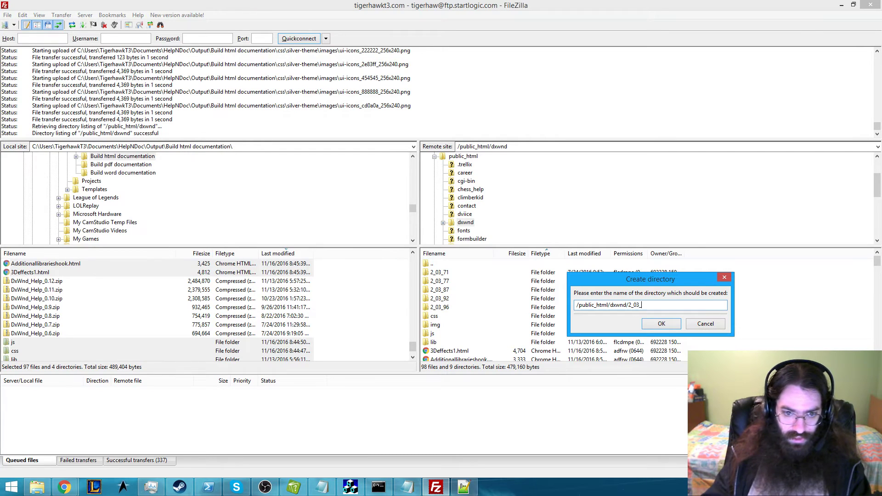
text(97)
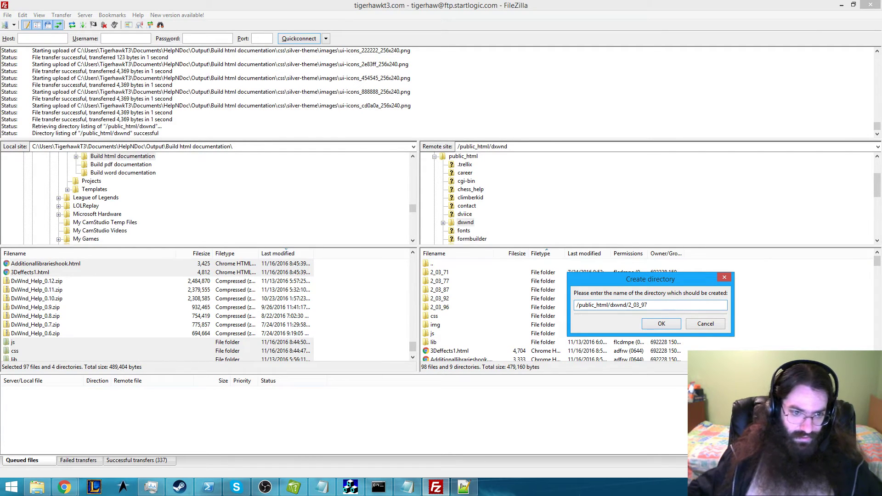
key(Return)
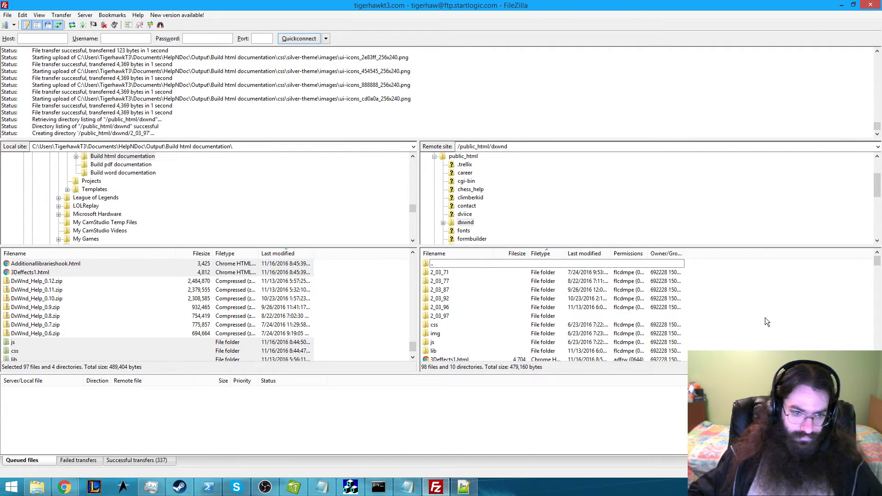
Open the remote 2_03_97 folder and upload the selected HTML files and the js, css, lib and img folders into it
click(444, 317)
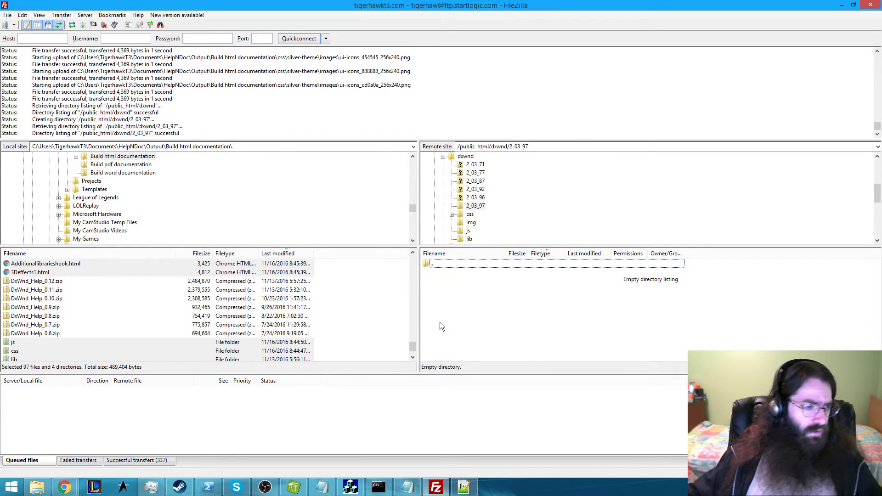
right_click(20, 340)
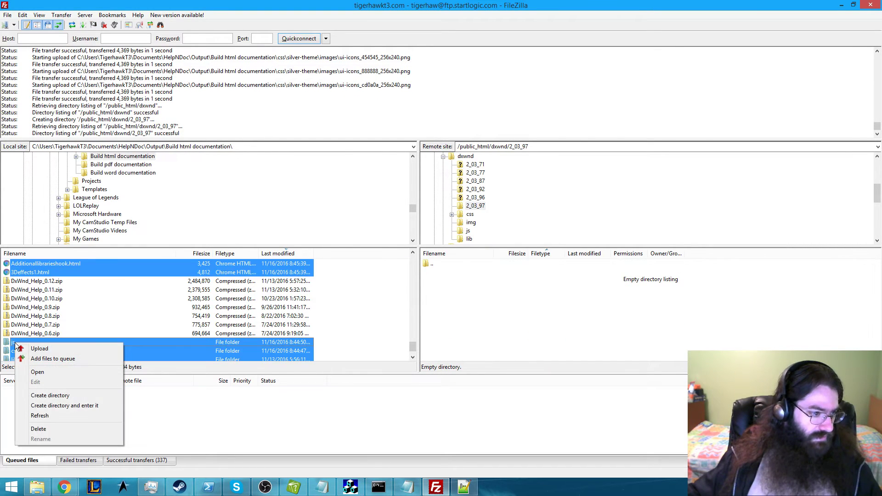
click(29, 351)
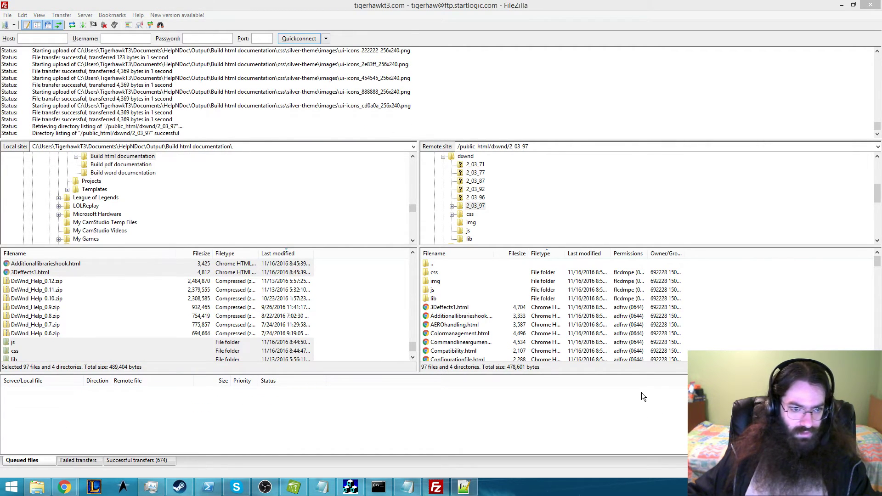
Return the remote site to /public_html/dxwnd and open the local folder F:\Dreamweaver\mywebsite\dxwnd
double_click(426, 264)
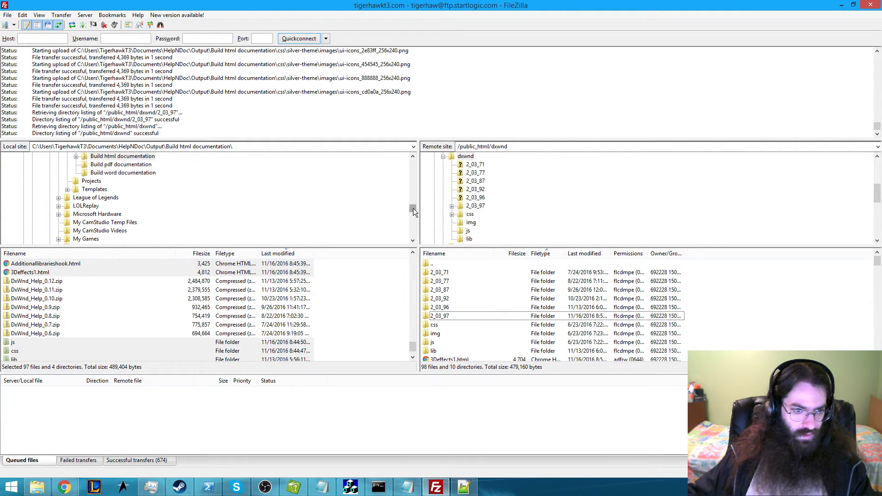
drag(412, 208, 418, 164)
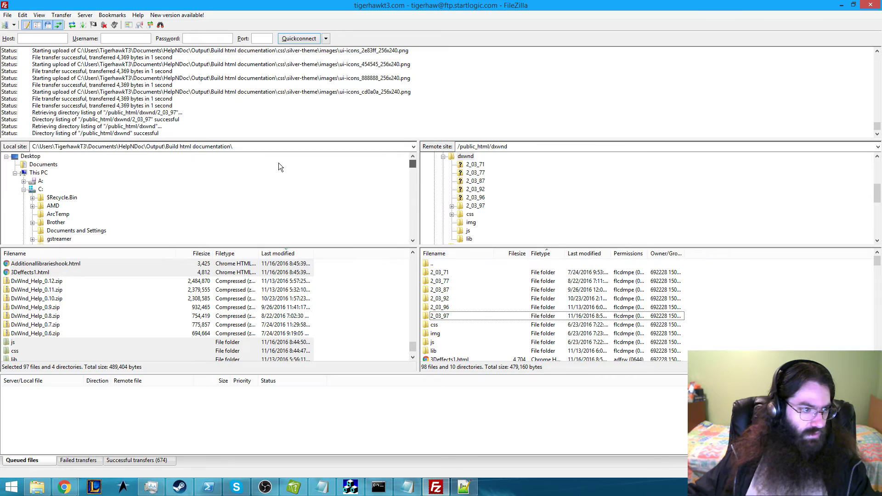
click(24, 189)
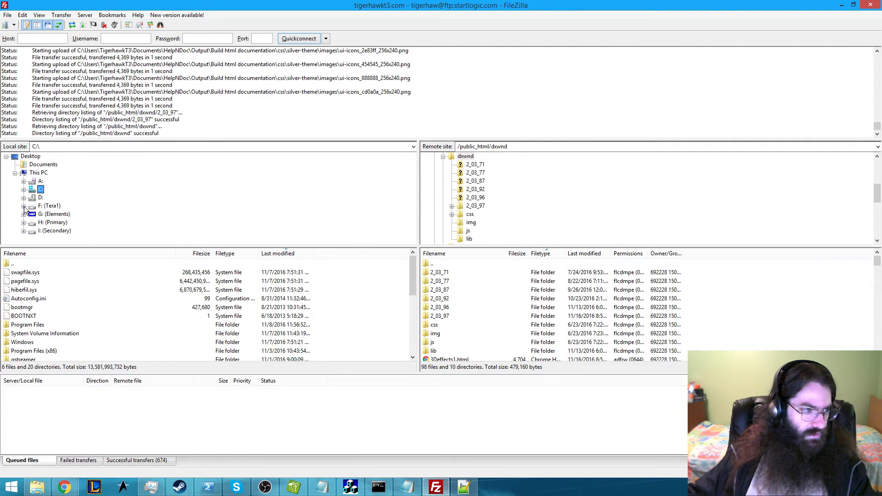
click(24, 206)
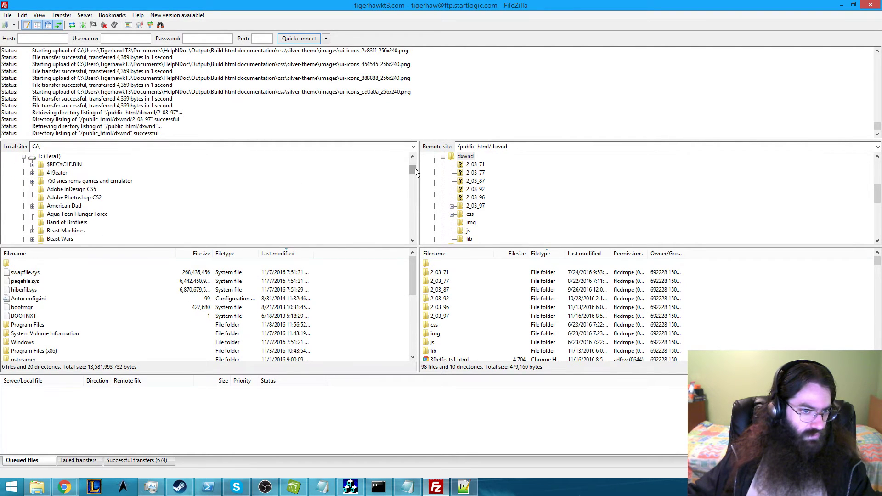
drag(415, 168, 415, 180)
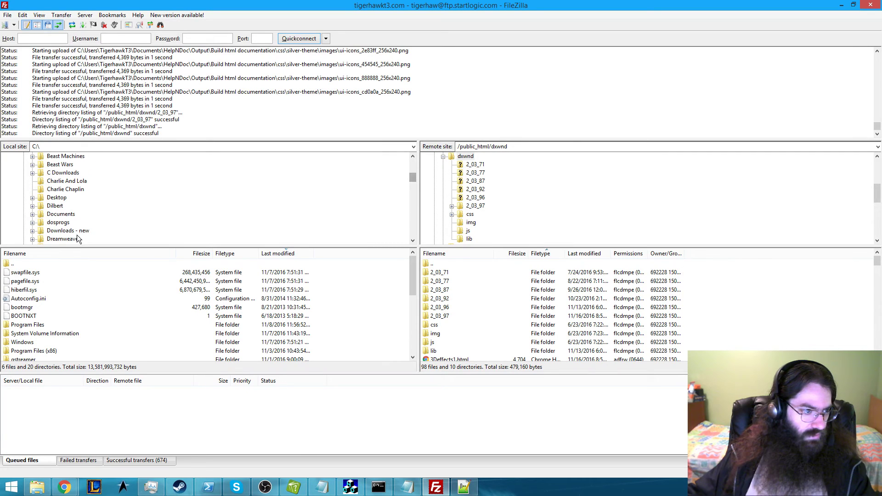
click(32, 240)
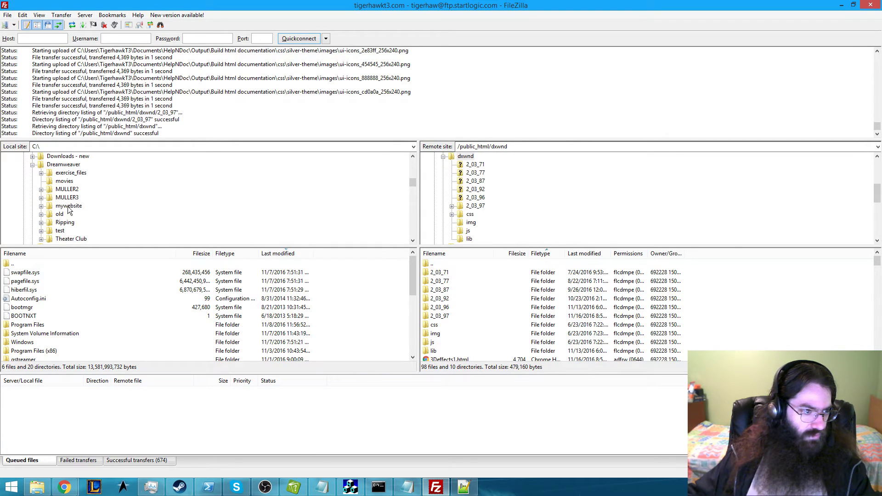
click(41, 206)
click(71, 199)
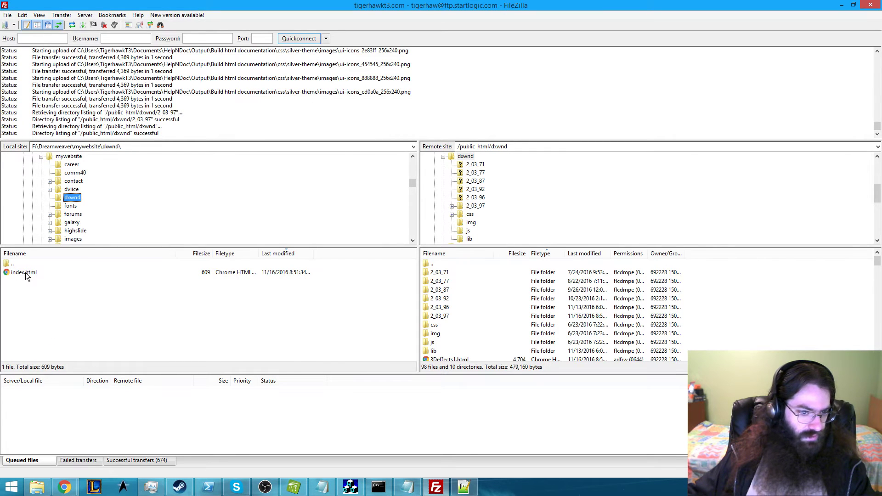
Upload index.html to /public_html/dxwnd, overwriting the existing remote file
right_click(26, 272)
click(39, 278)
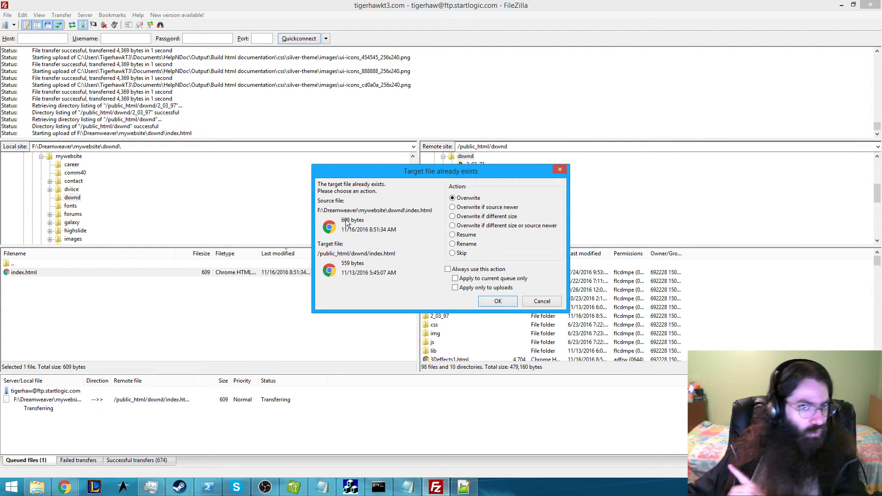
click(497, 301)
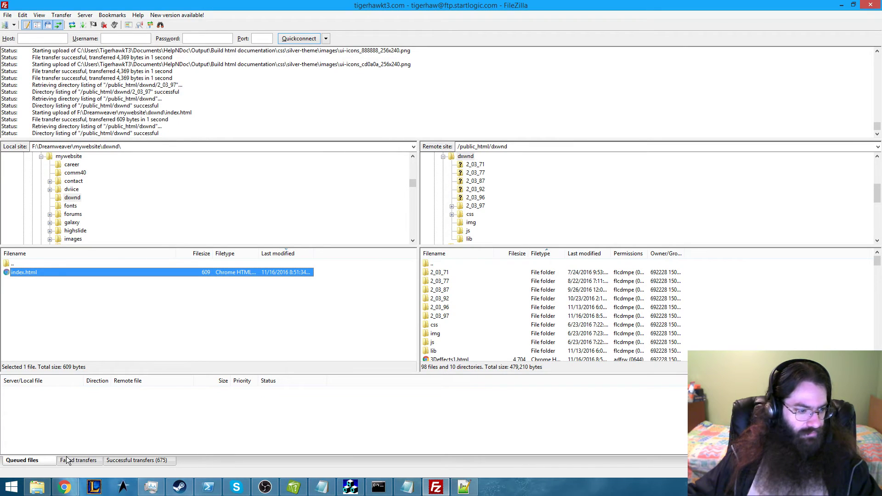
mouse_move(64, 487)
click(154, 431)
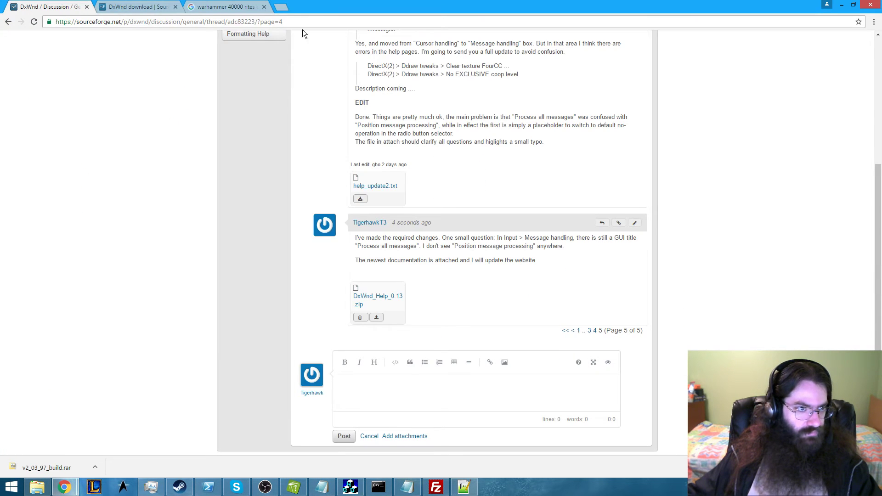
click(281, 7)
text(tig)
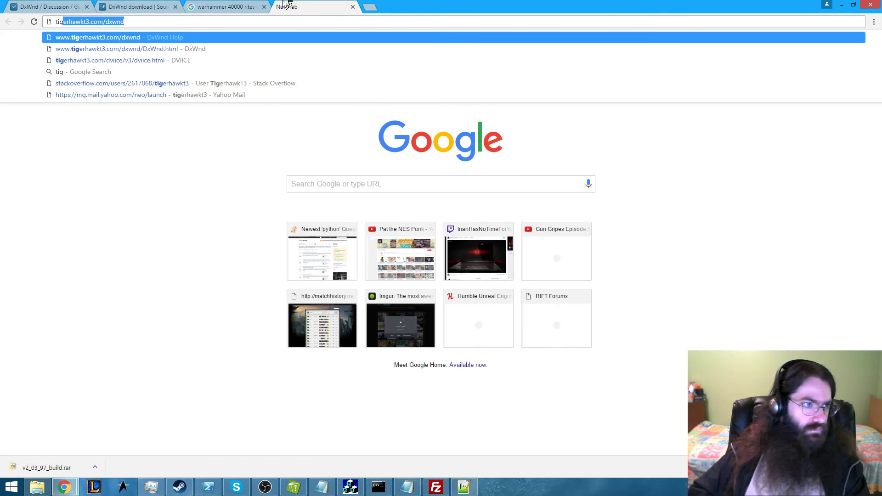
key(Return)
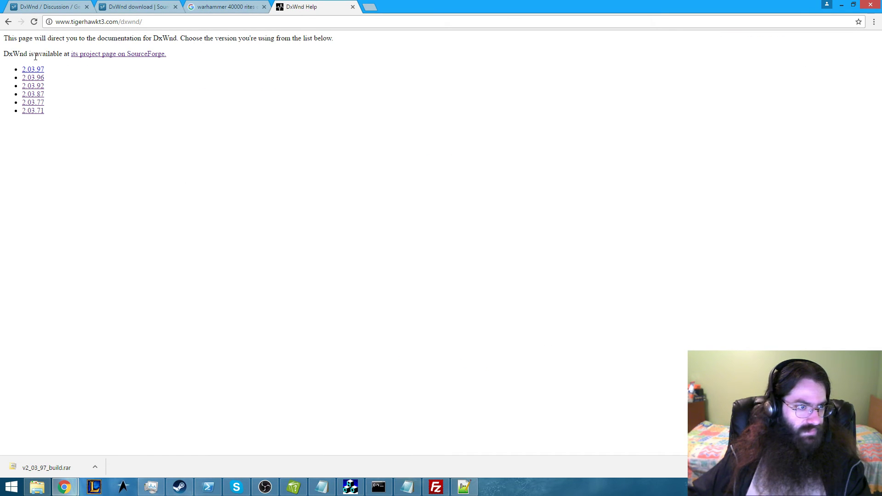
click(43, 70)
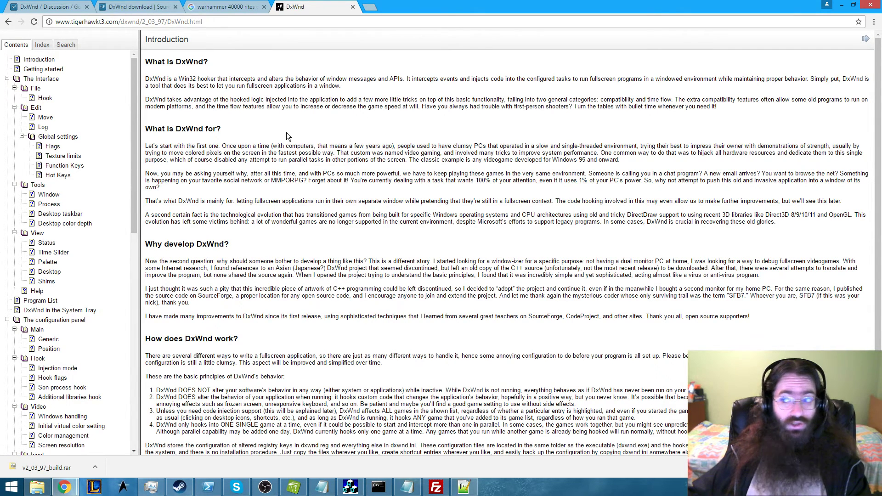
Search the online 2.03.97 help for "warhammer" and open the Ddraw tweaks topic
click(214, 24)
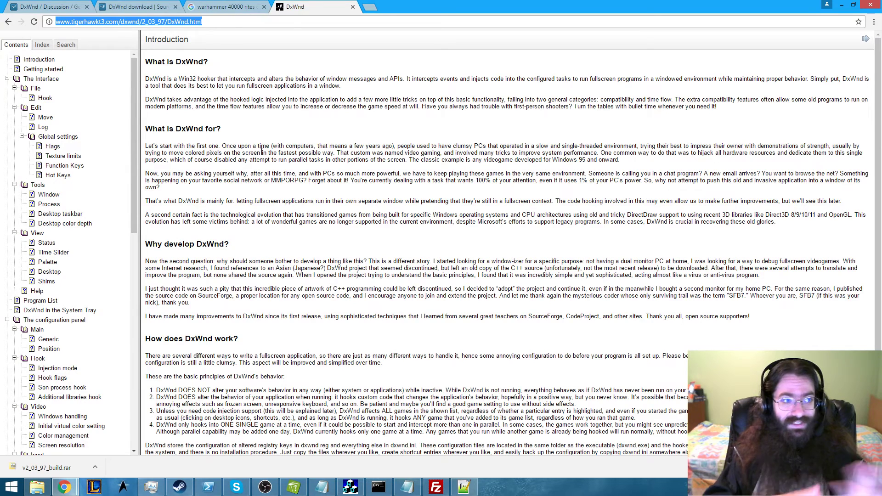
click(66, 45)
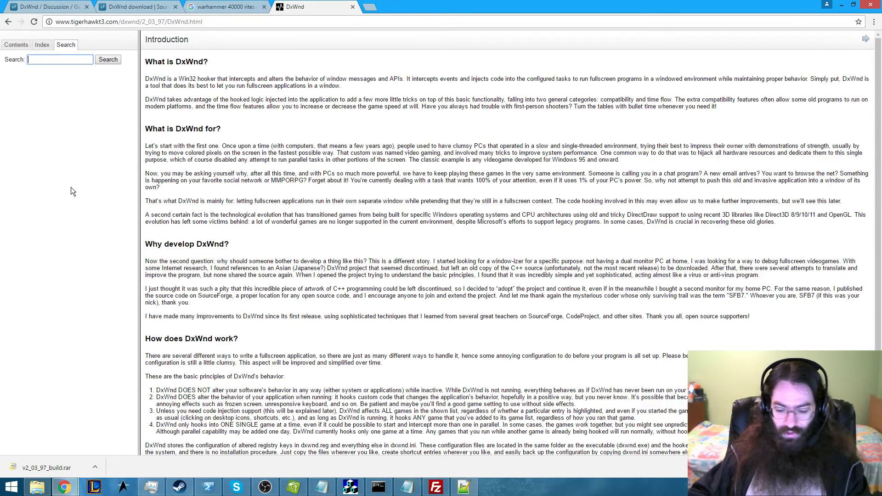
text(warhammer)
key(Return)
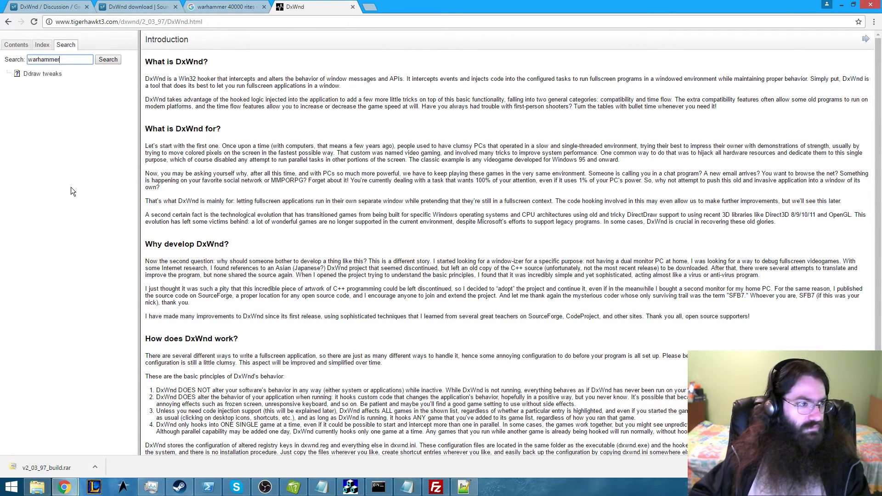
click(39, 78)
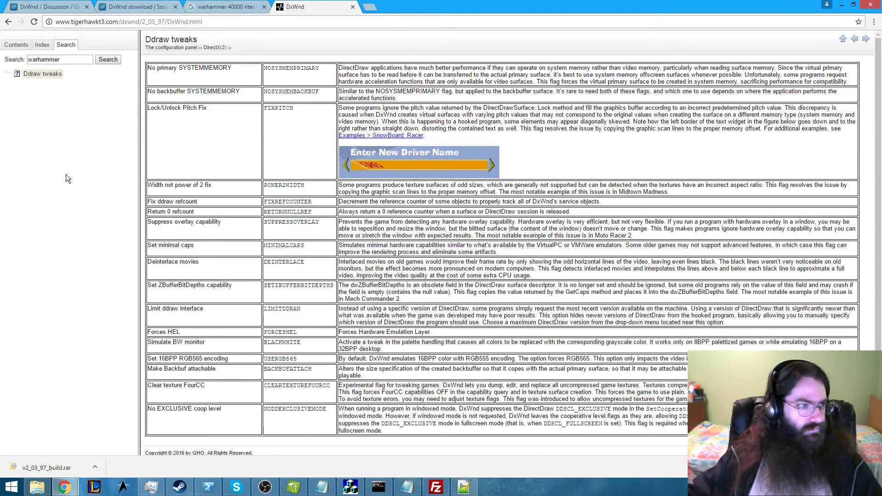
key(alt+Left)
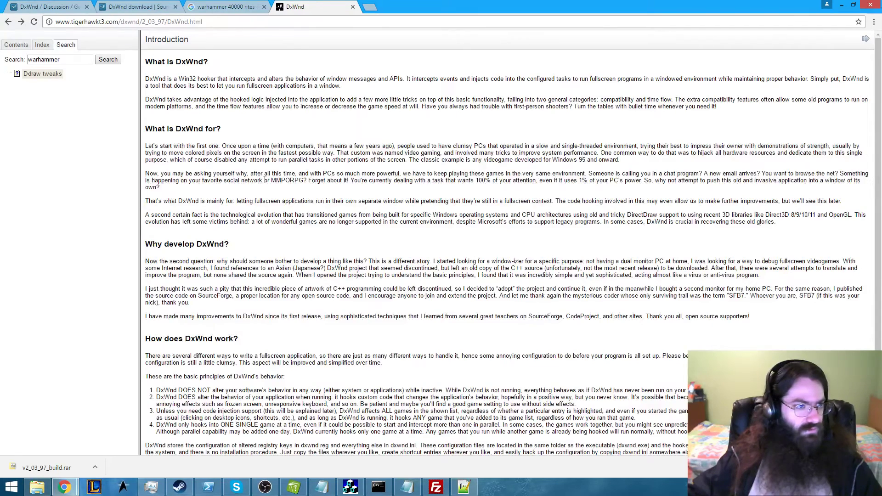
key(alt+Left)
click(164, 24)
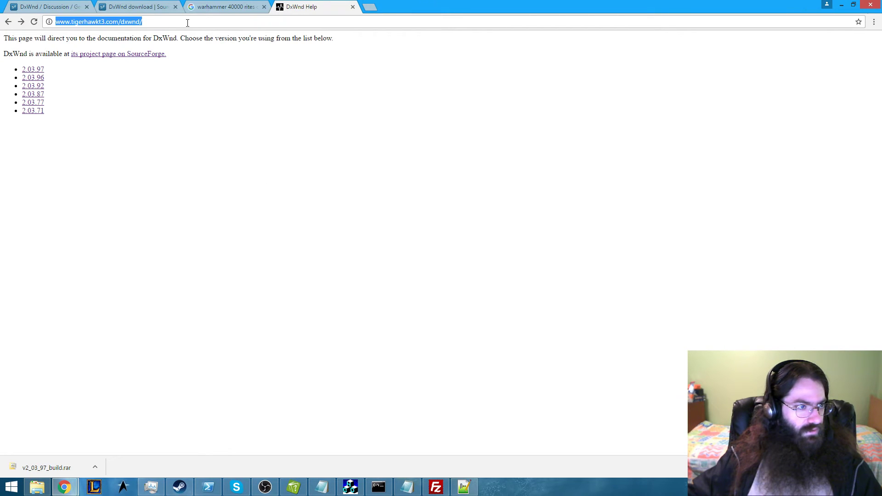
click(189, 23)
text(D)
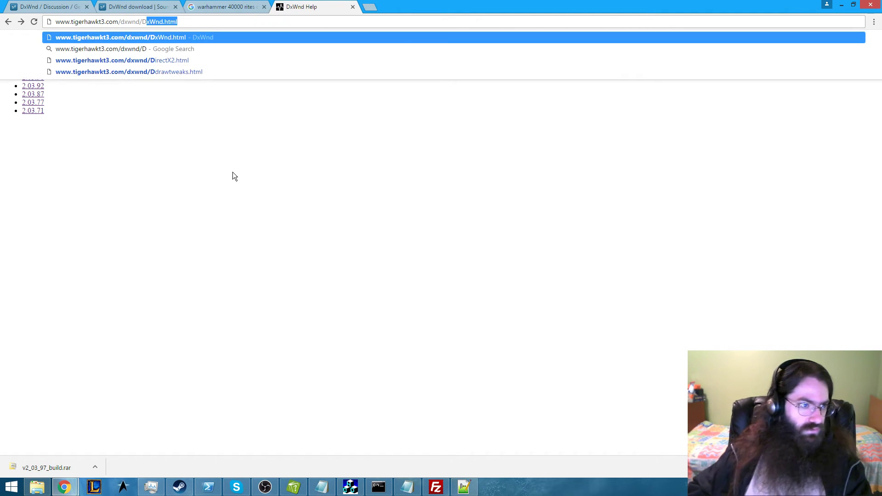
key(Return)
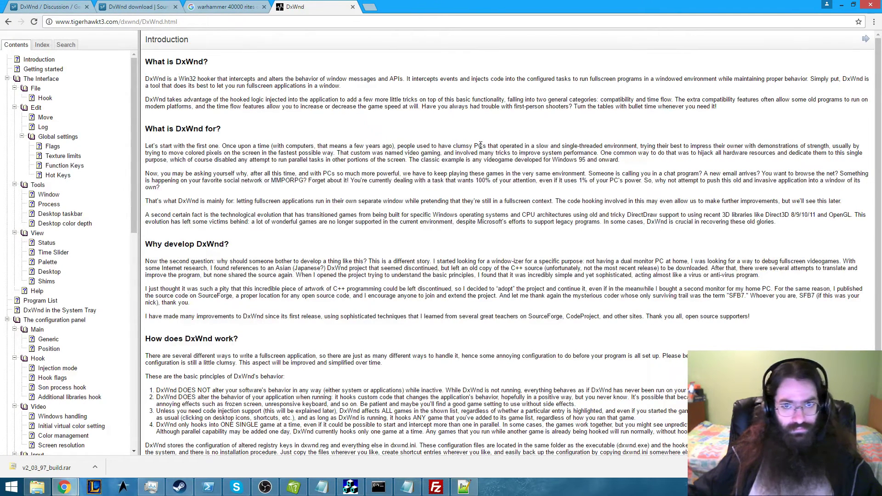
key(alt+Left)
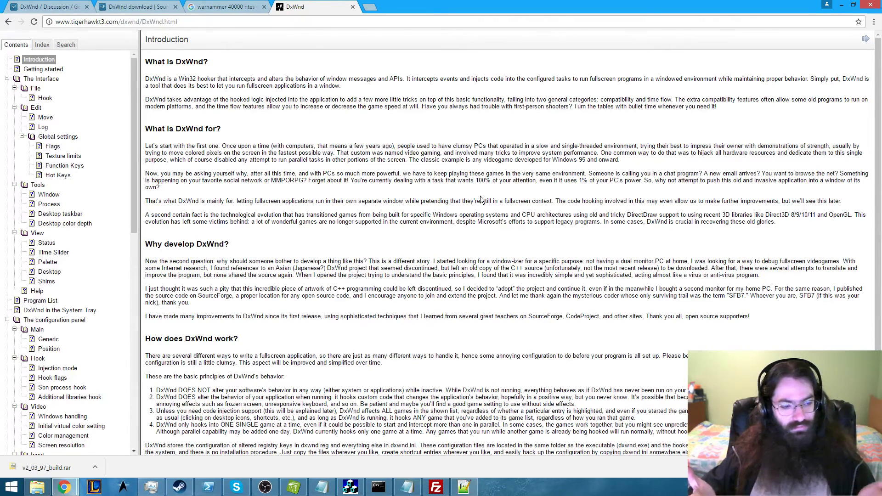
Switch to DxWnd, dismiss the Target settings without saving, and open the program's bundled help
click(350, 487)
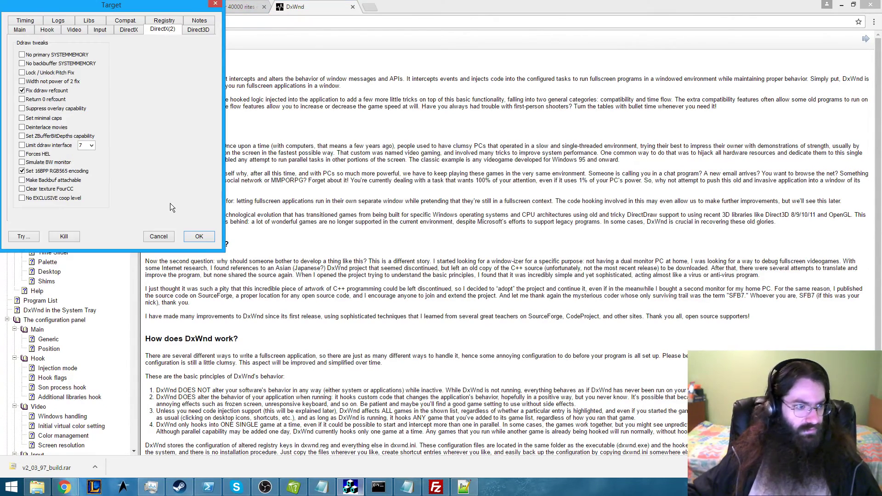
click(159, 237)
click(104, 42)
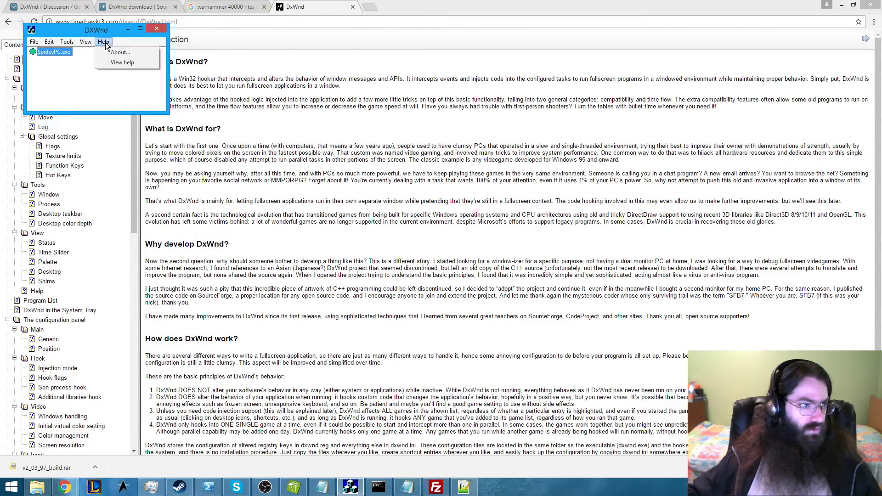
click(126, 62)
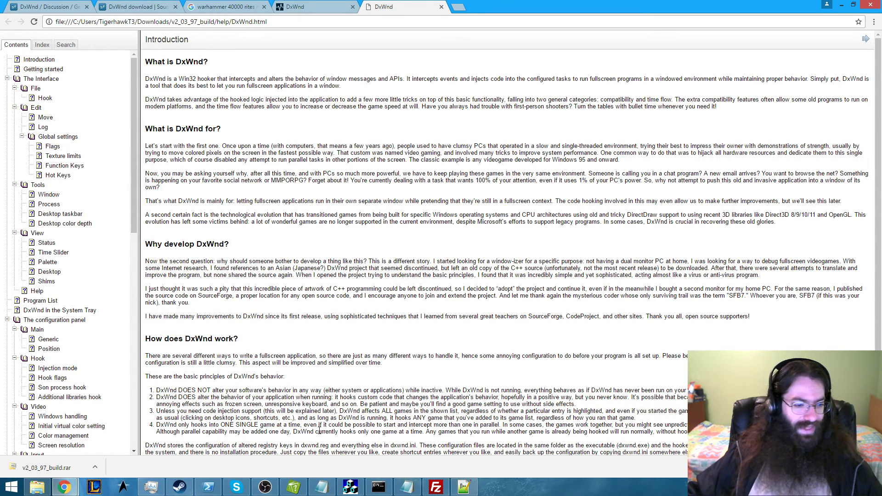
Switch to File Explorer and open the v2_03_97_build folder inside Downloads
click(37, 487)
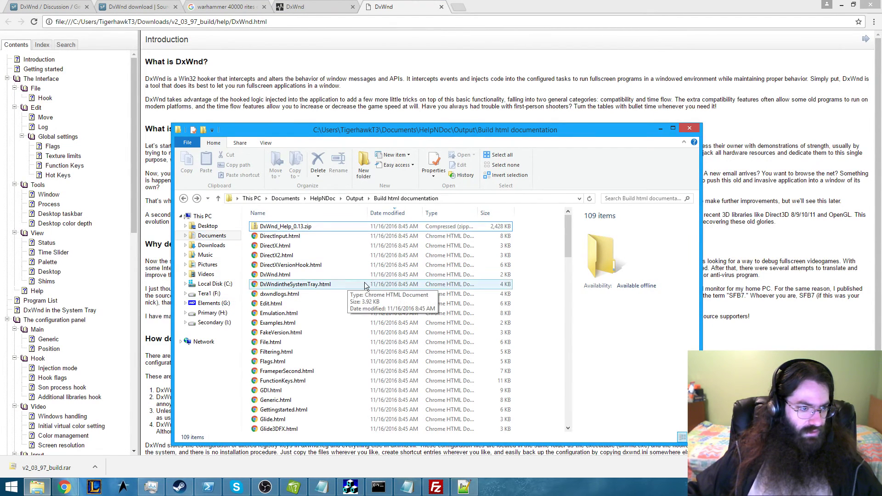
click(211, 245)
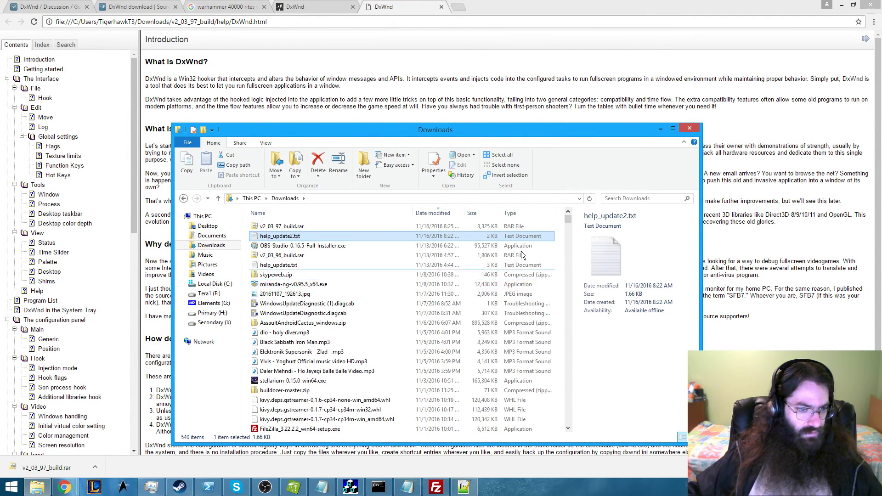
drag(568, 222, 577, 403)
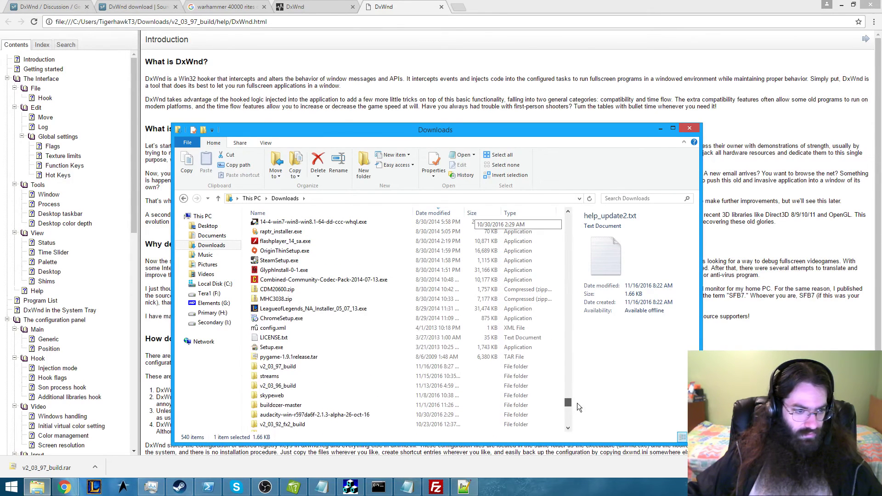
double_click(320, 368)
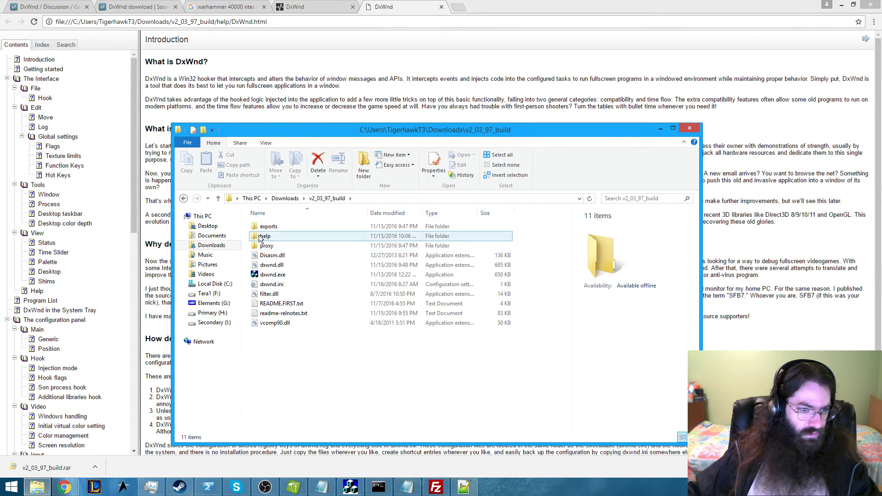
Examine the properties of the v2_03_97_build folder and of its help subfolder
right_click(300, 367)
click(326, 360)
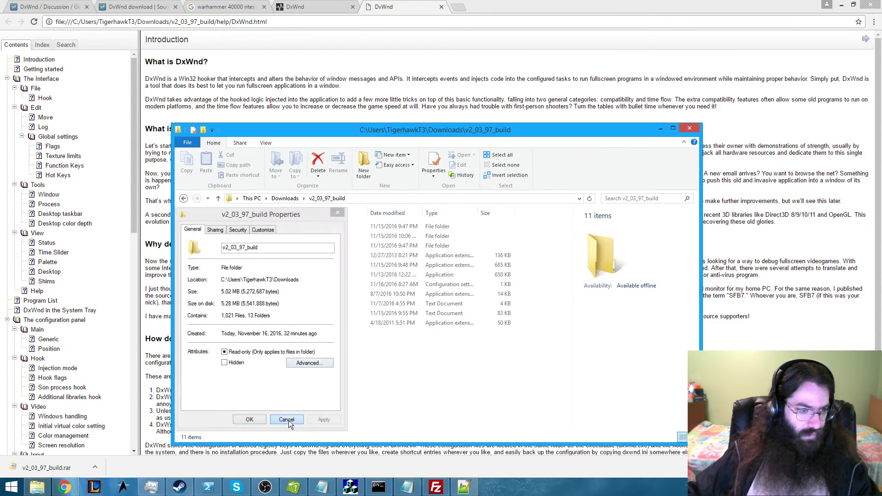
click(287, 419)
right_click(259, 239)
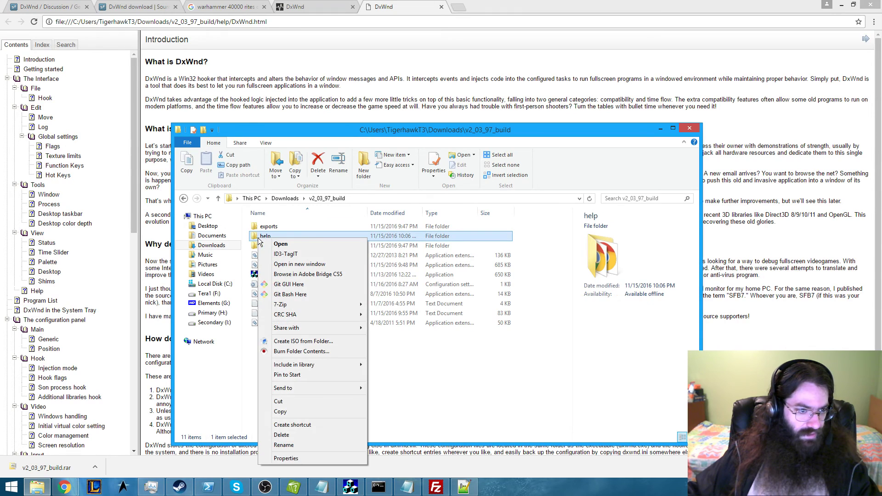
click(318, 458)
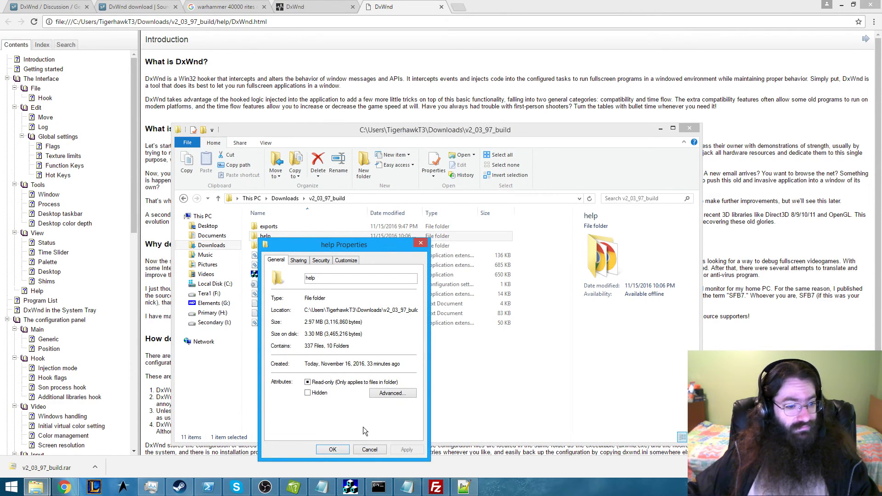
click(379, 450)
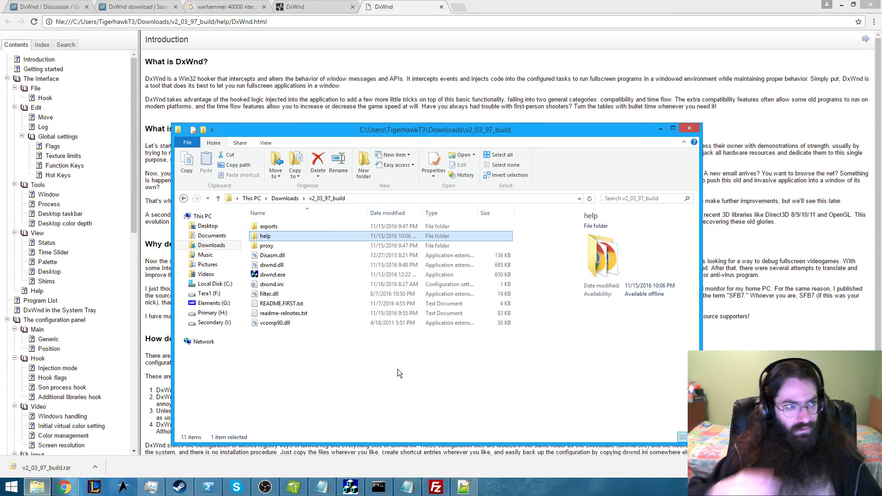
Switch to Chrome and show the SourceForge thread with the posted DxWnd_Help_0.13.zip reply
click(48, 7)
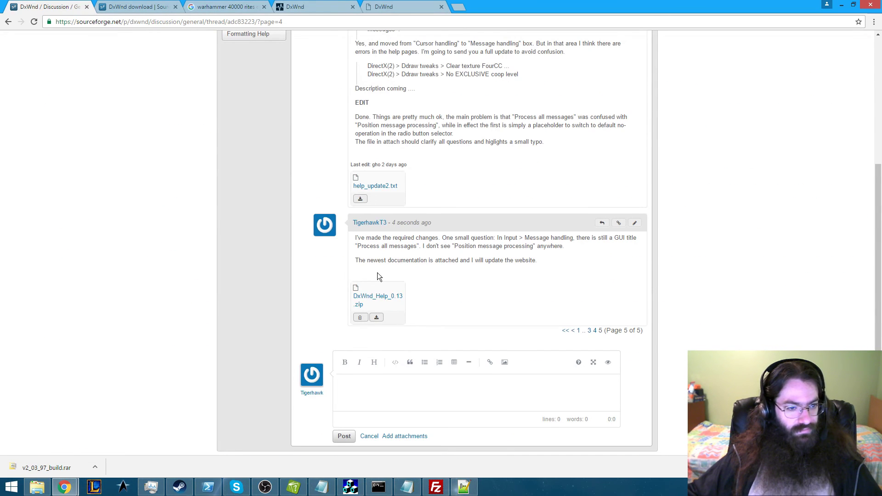